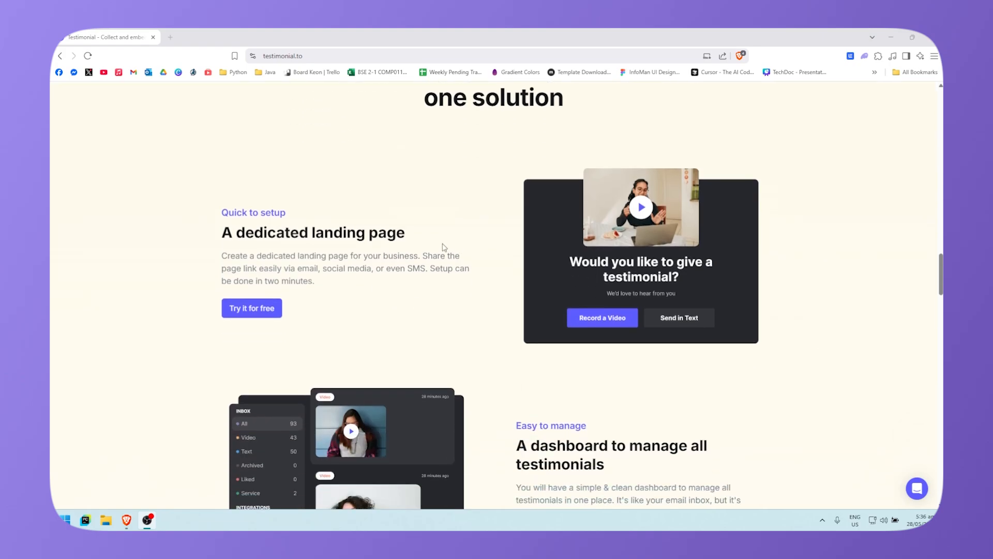
# Step: Scroll through the Testimonial landing page to review its content
pyautogui.scroll(-3, 507, 286)
pyautogui.scroll(-1, 749, 307)
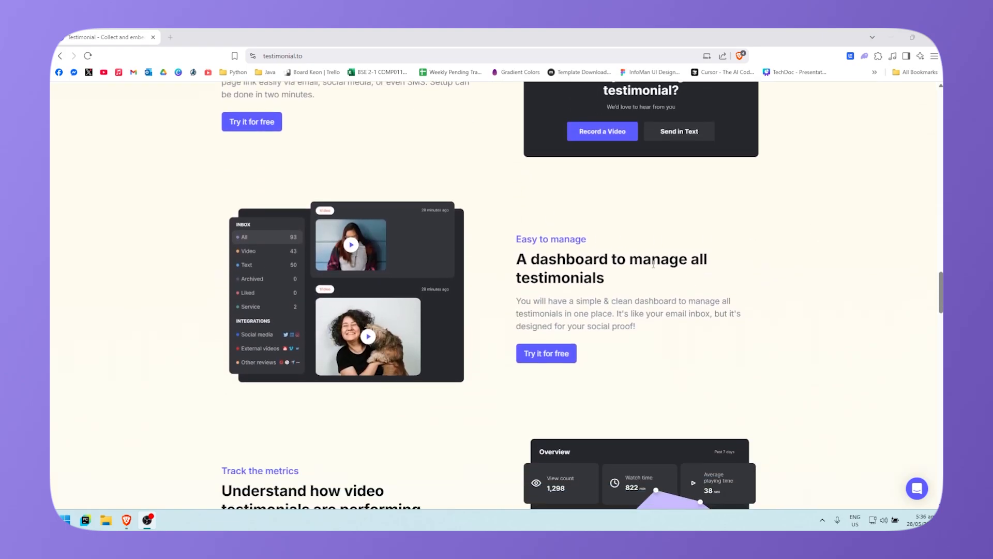
pyautogui.scroll(-4, 650, 289)
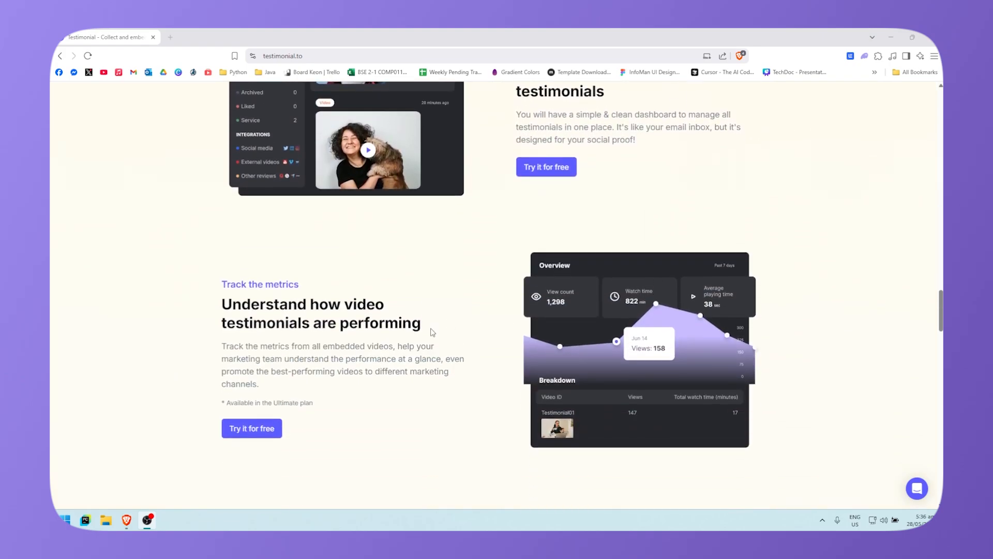
pyautogui.scroll(-1, 572, 252)
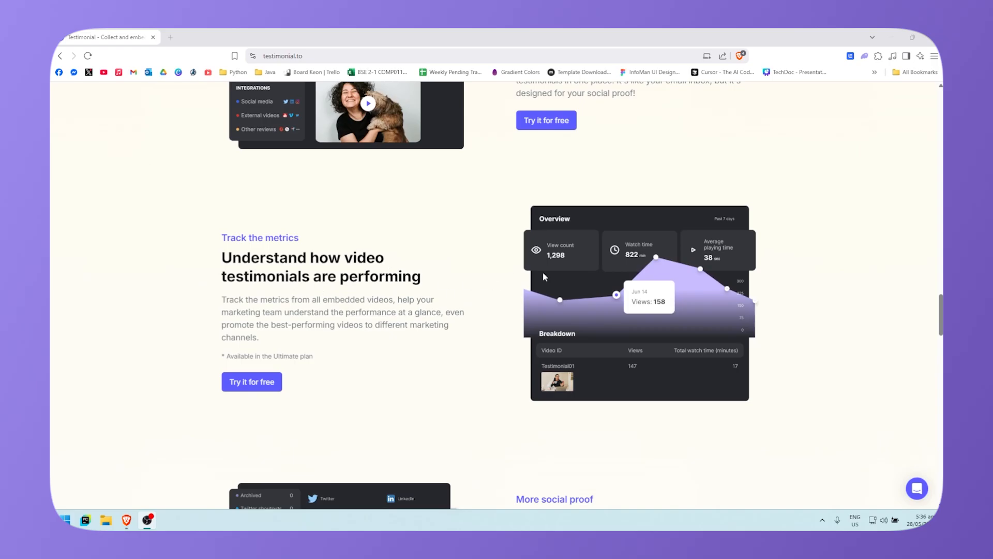
pyautogui.scroll(-5, 543, 277)
pyautogui.scroll(-3, 569, 277)
pyautogui.scroll(2, 587, 278)
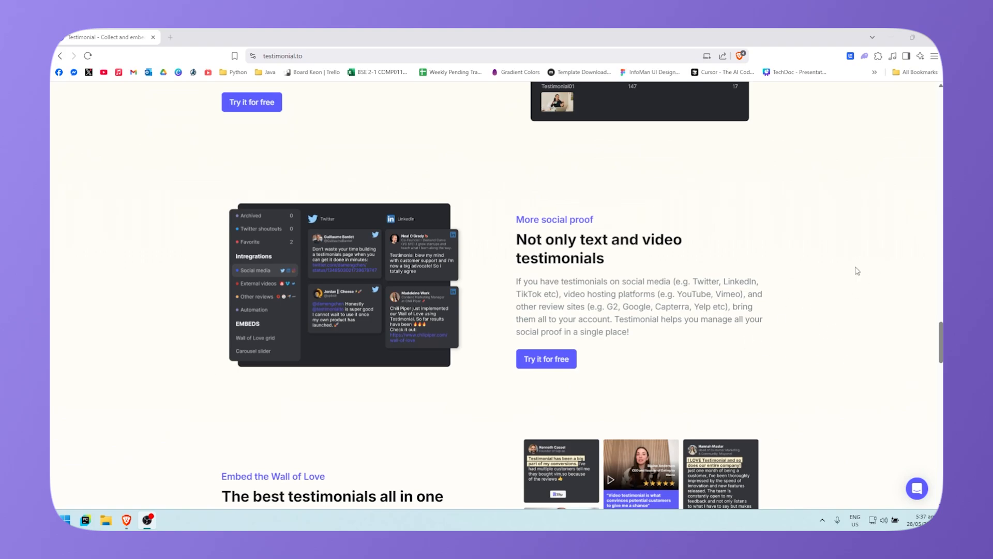
pyautogui.scroll(-1, 828, 302)
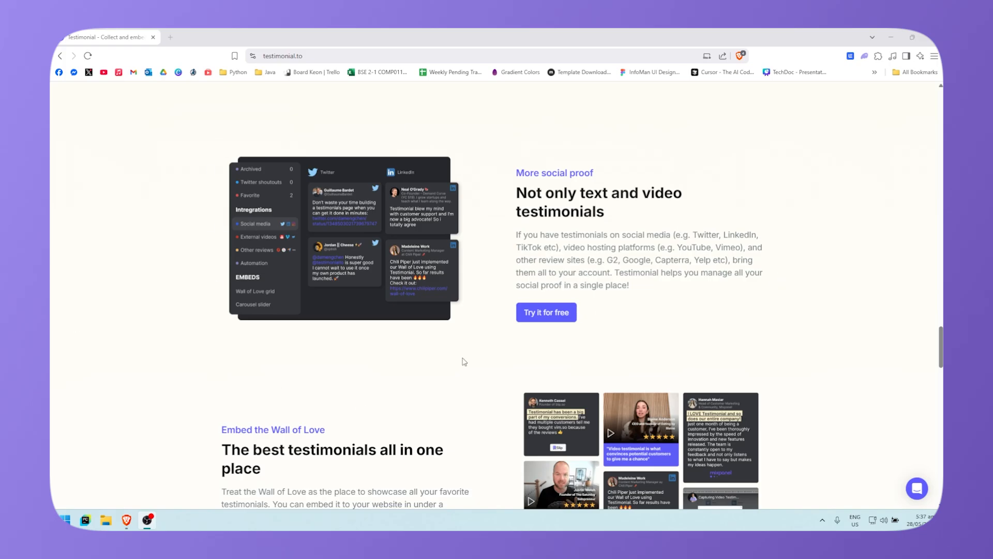
pyautogui.scroll(20, 781, 439)
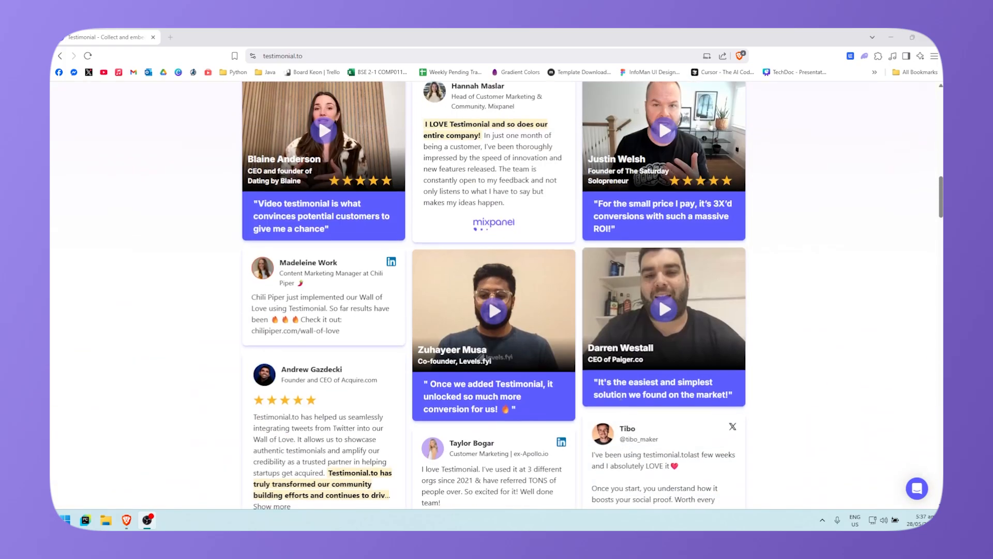
pyautogui.scroll(10, 640, 409)
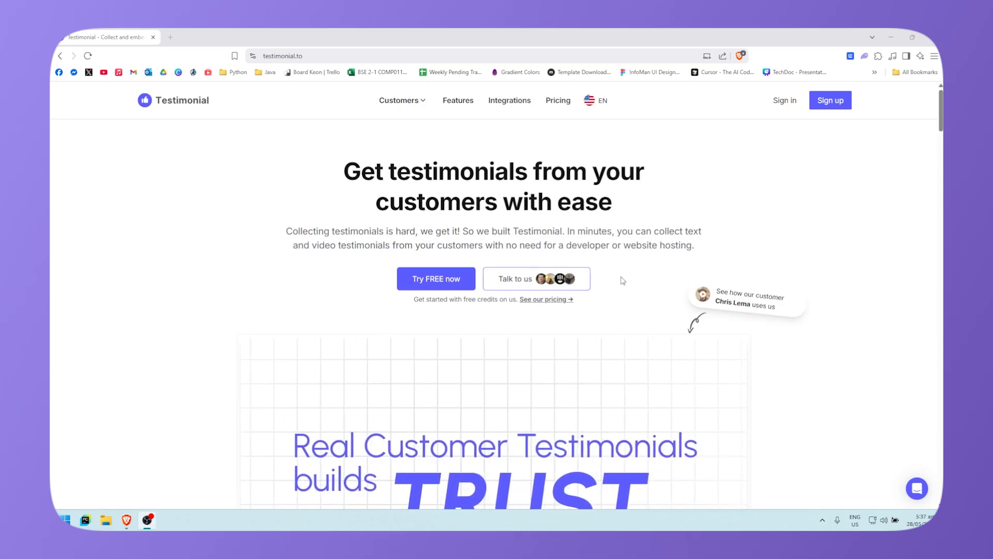
# Step: Open the free sign-up form and accept the Terms of Service
pyautogui.click(826, 103)
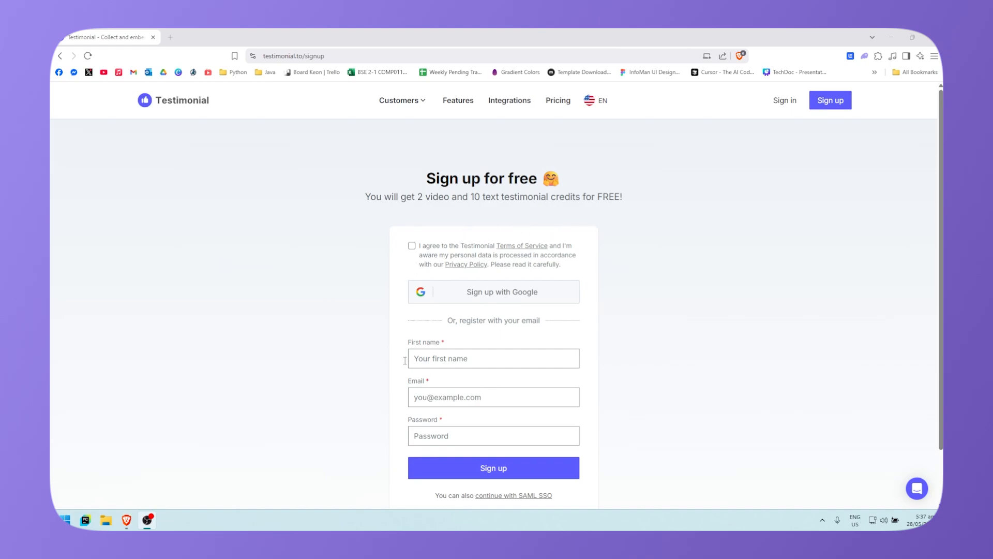
pyautogui.scroll(-1, 489, 304)
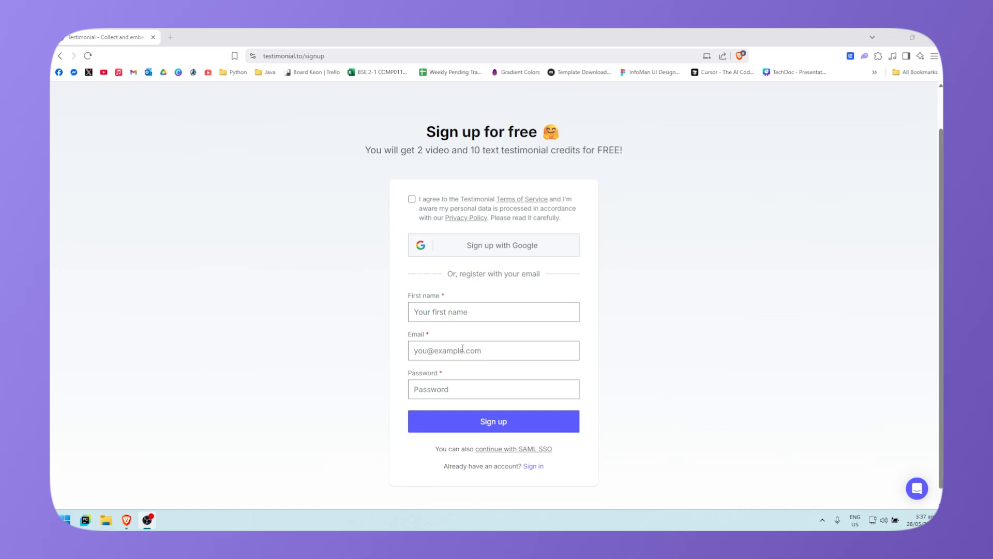
pyautogui.click(413, 200)
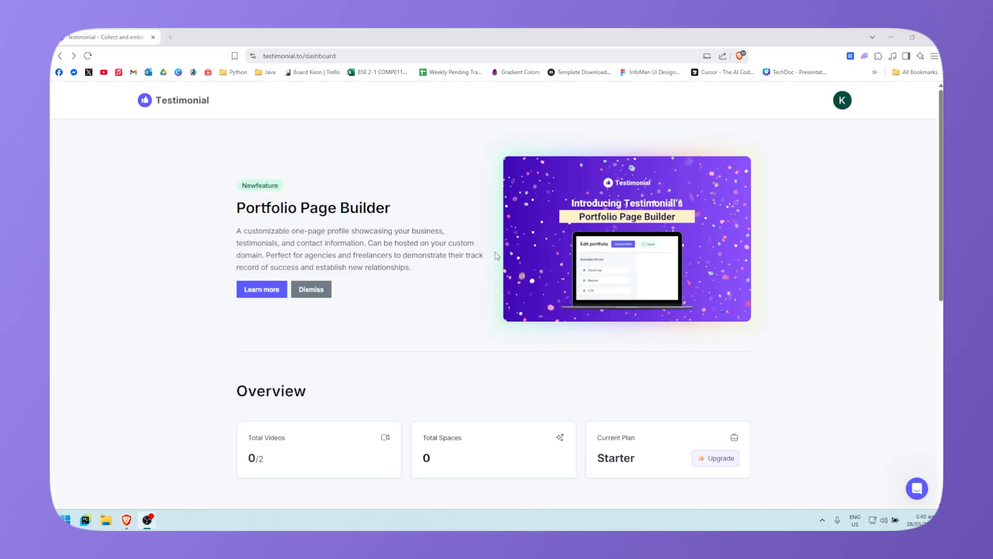
# Step: Scroll the new dashboard to its Overview (0 spaces, 0/2 videos) and empty Spaces list
pyautogui.scroll(-2, 569, 339)
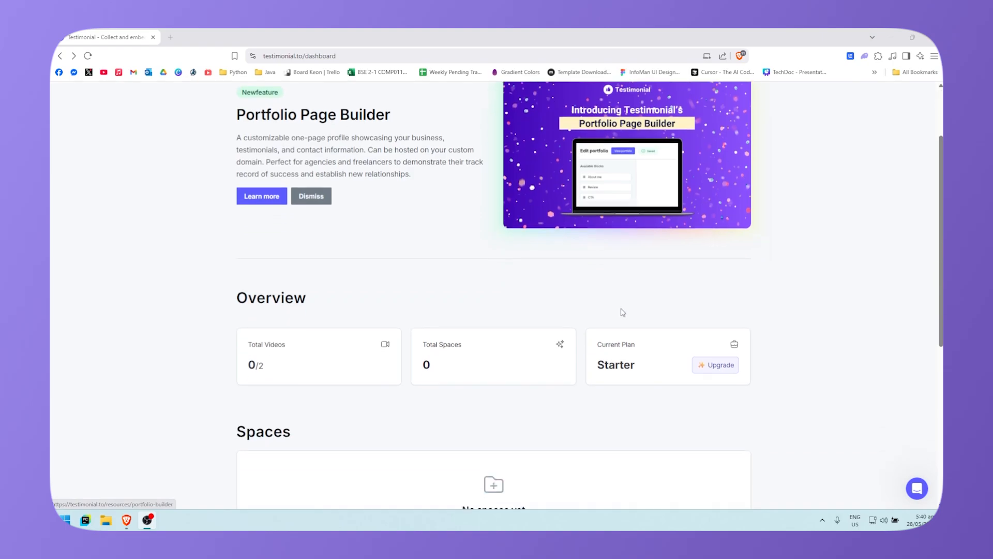
pyautogui.scroll(-1, 331, 325)
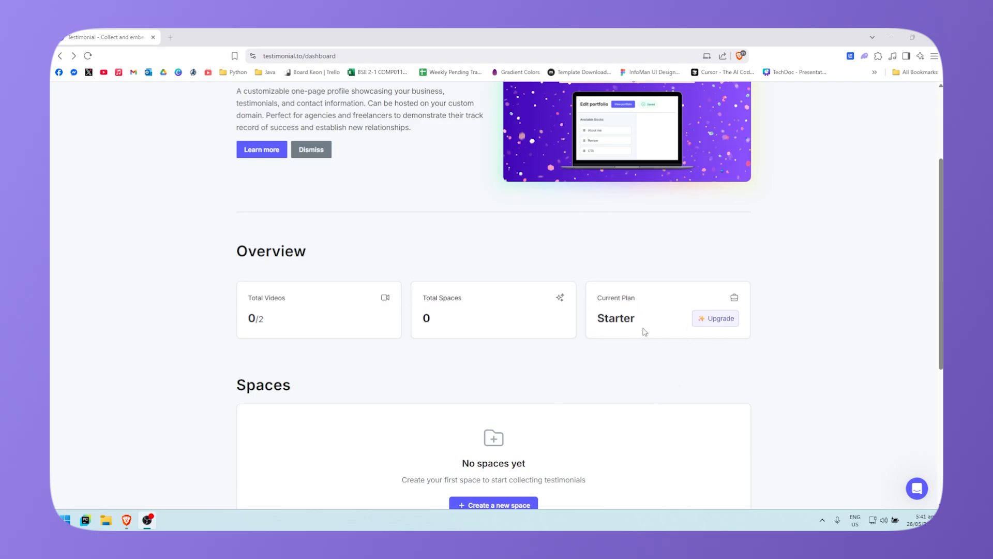
# Step: Review the plan upgrade options on the pricing page
pyautogui.click(716, 318)
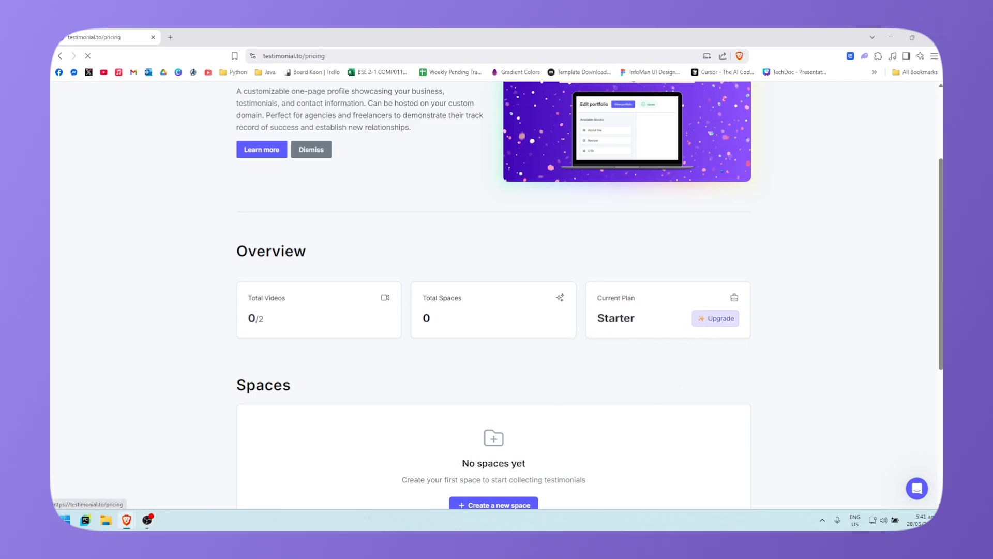
pyautogui.scroll(-3, 467, 314)
pyautogui.scroll(3, 468, 314)
pyautogui.scroll(-6, 458, 316)
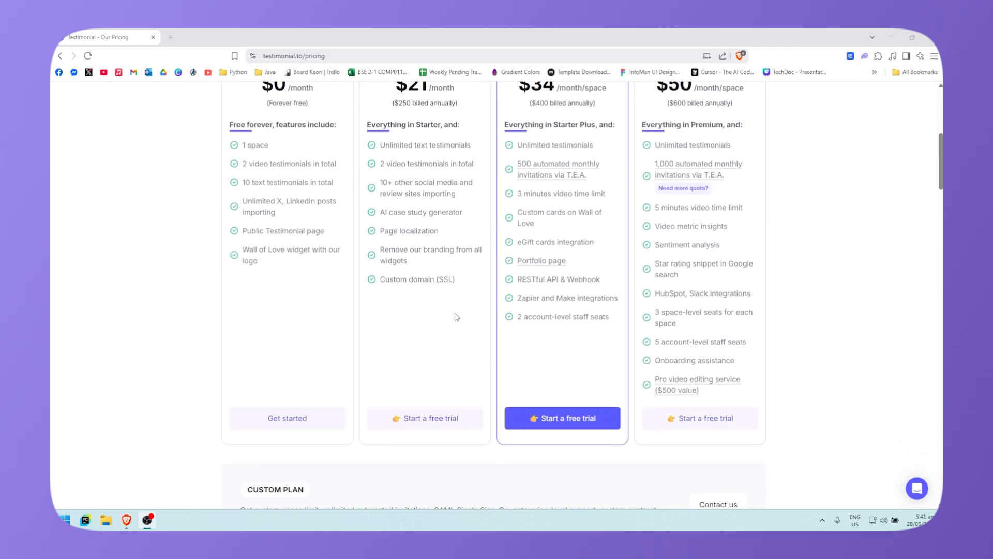
pyautogui.scroll(2, 610, 380)
pyautogui.scroll(-2, 490, 339)
pyautogui.scroll(-1, 489, 339)
pyautogui.scroll(4, 611, 228)
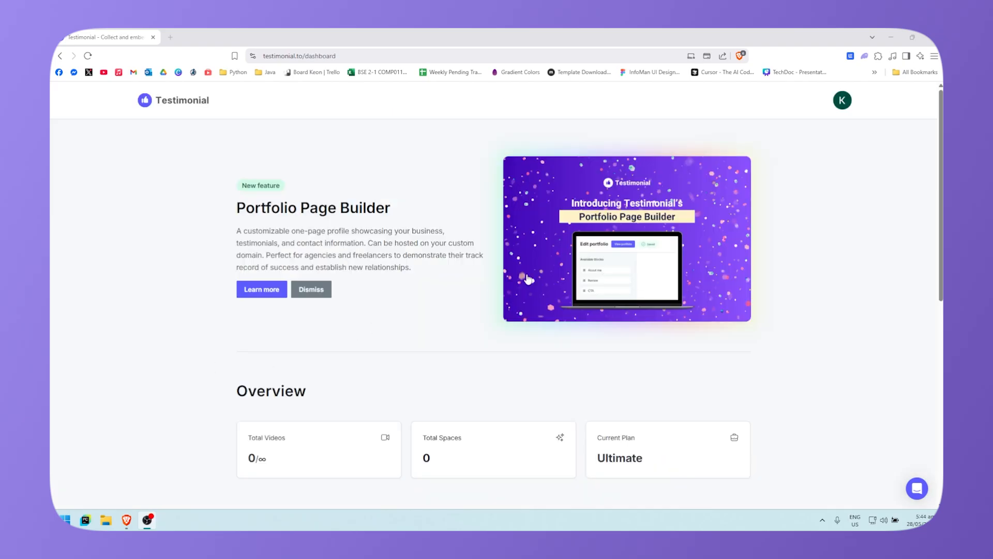
# Step: Start a new space, choosing to create it from scratch
pyautogui.scroll(-3, 652, 329)
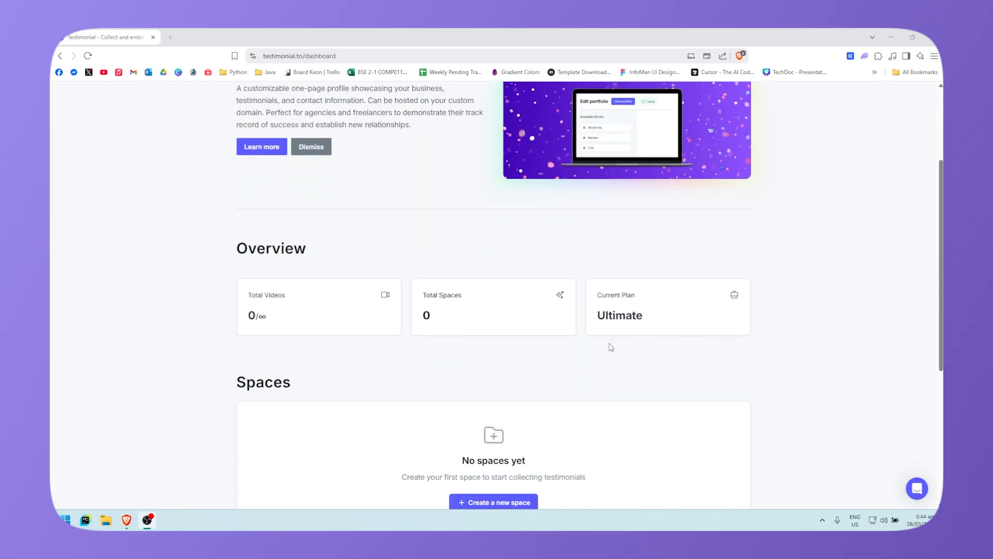
pyautogui.scroll(-2, 608, 346)
pyautogui.click(505, 422)
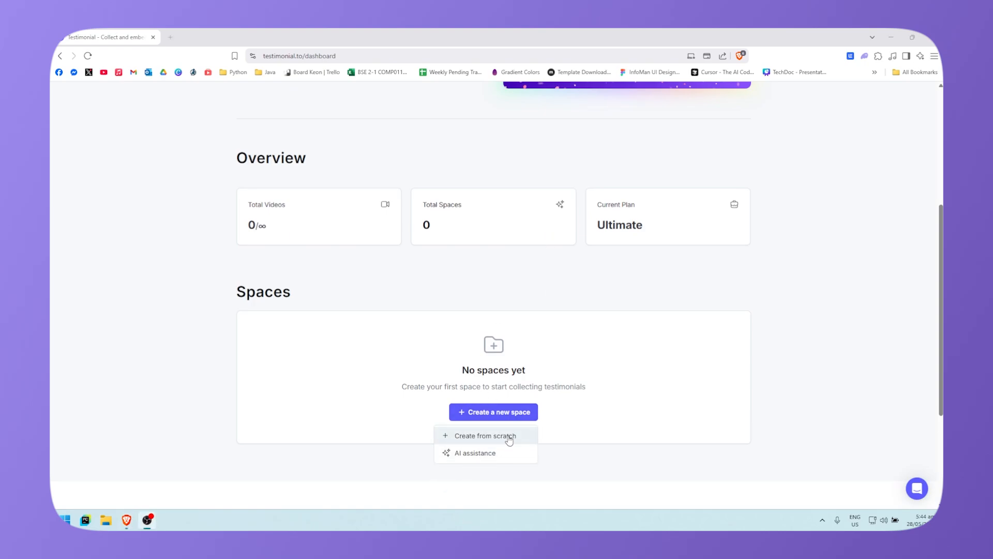
pyautogui.click(509, 437)
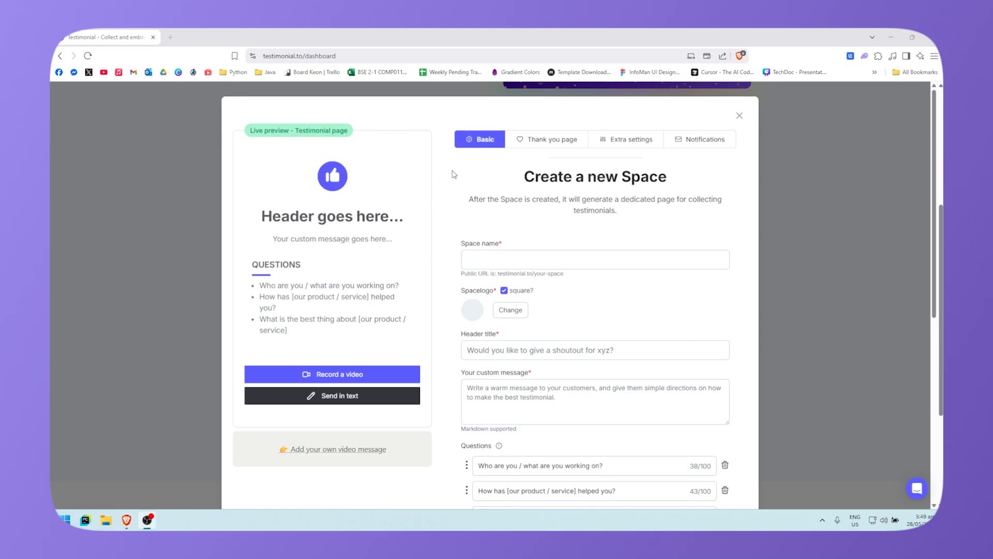
# Step: Enter 'Test' as the space name
pyautogui.click(568, 257)
pyautogui.click(565, 261)
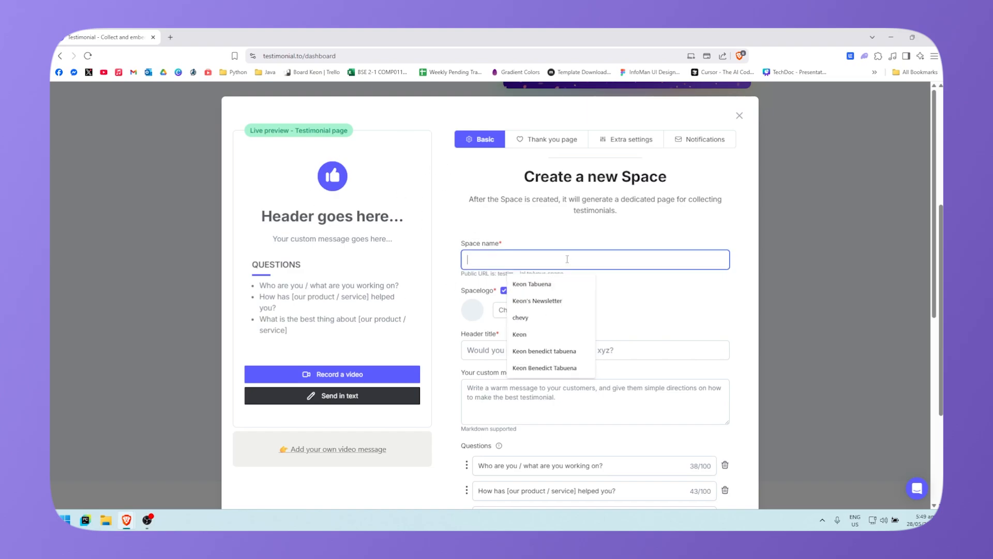
pyautogui.write('Test')
pyautogui.click(681, 248)
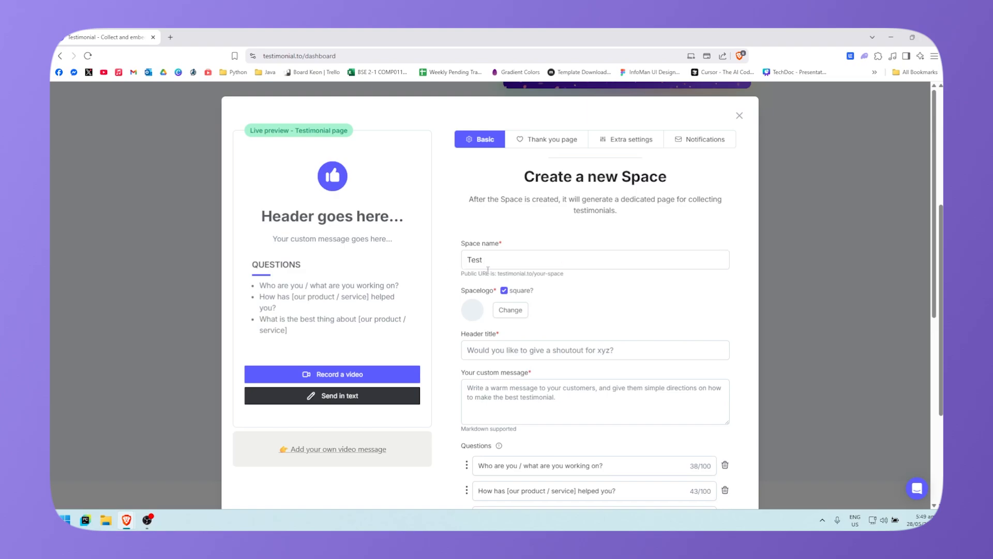
pyautogui.scroll(-1, 562, 305)
pyautogui.scroll(1, 423, 221)
# Step: Upload Plants-vs-Zombies-2-13.webp from Downloads as the space logo, keeping it square
pyautogui.click(503, 292)
pyautogui.click(504, 290)
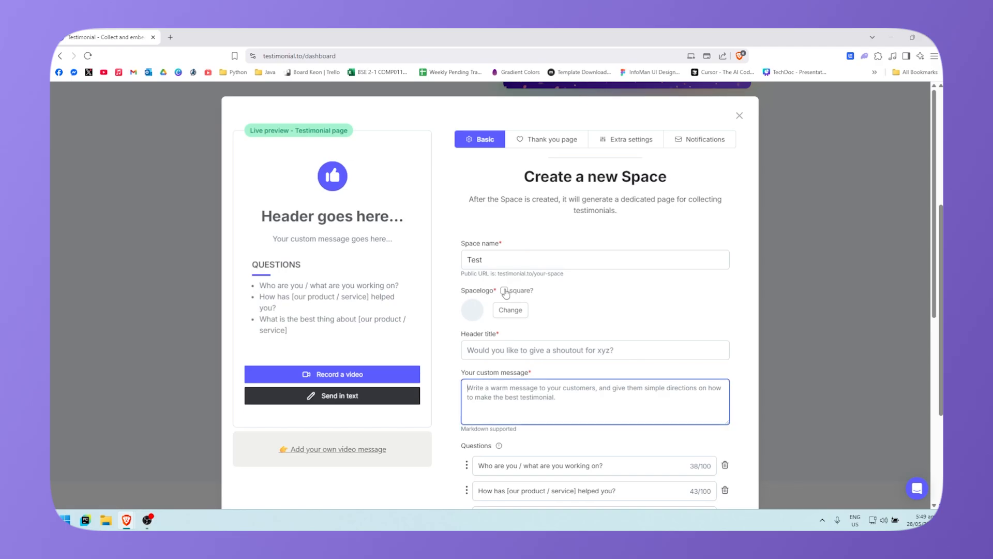
pyautogui.click(510, 309)
pyautogui.click(92, 152)
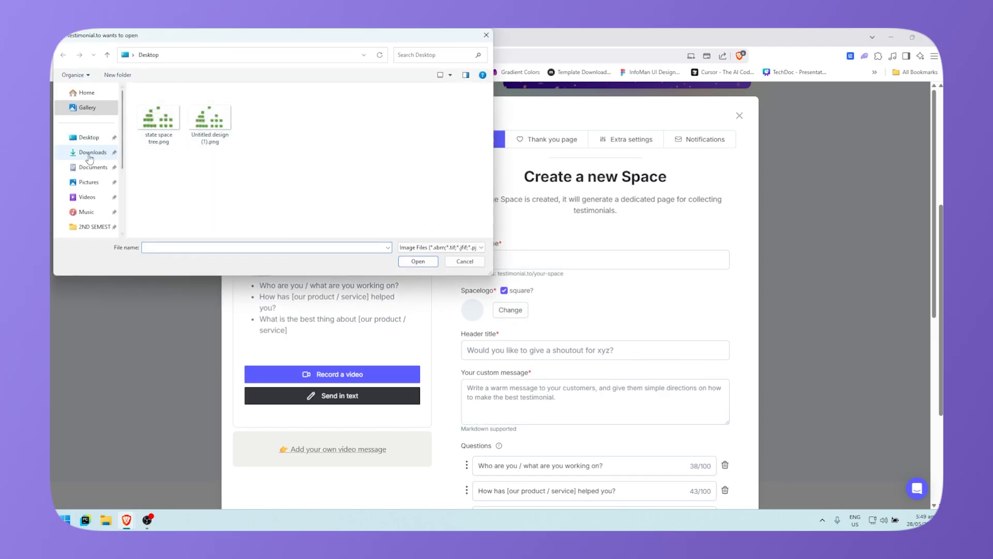
pyautogui.click(310, 111)
pyautogui.click(401, 262)
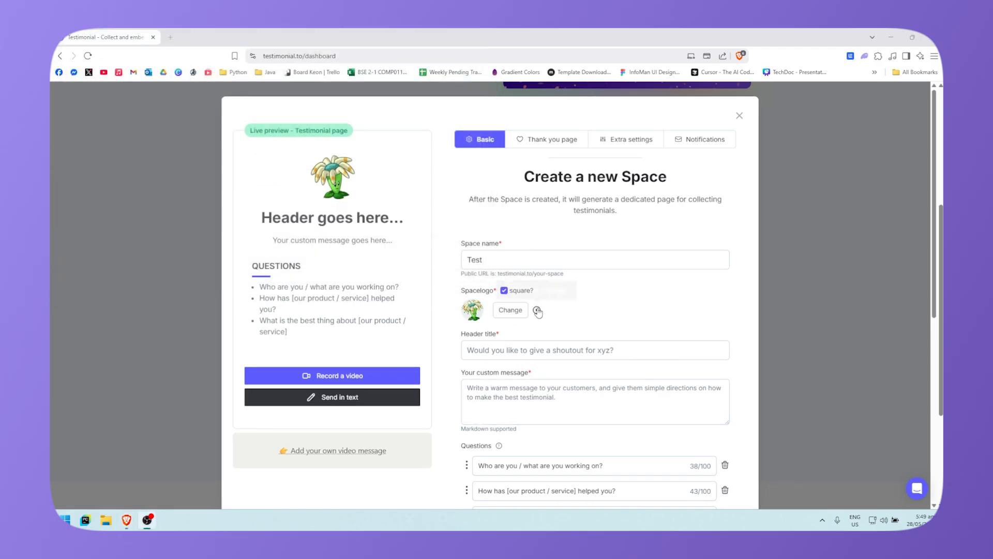
pyautogui.click(504, 291)
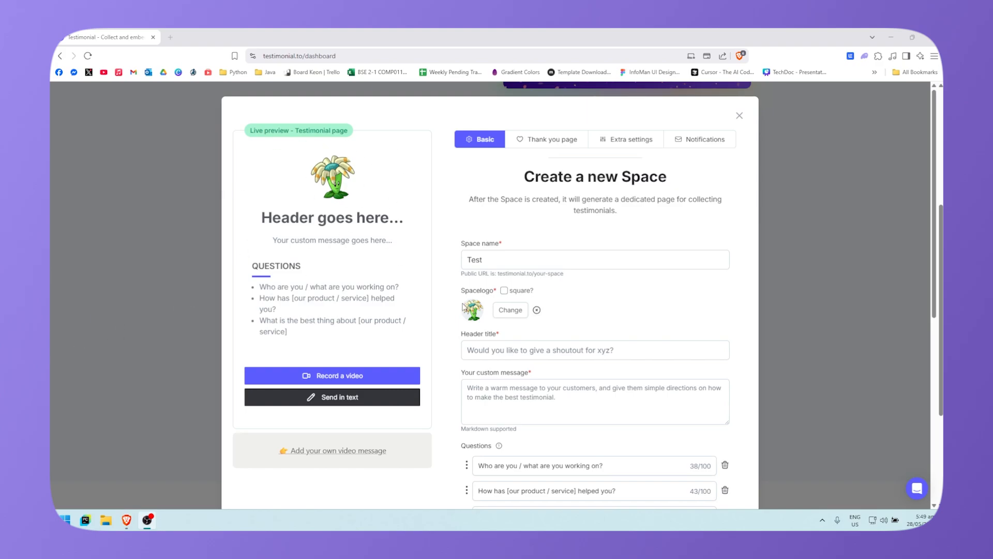
pyautogui.click(504, 290)
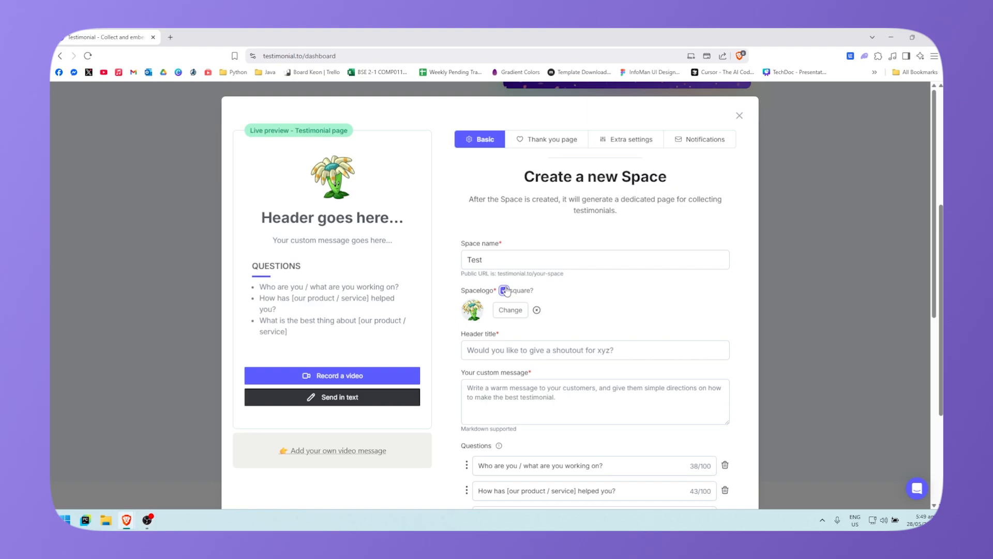
pyautogui.click(504, 290)
pyautogui.click(504, 291)
pyautogui.scroll(-1, 557, 314)
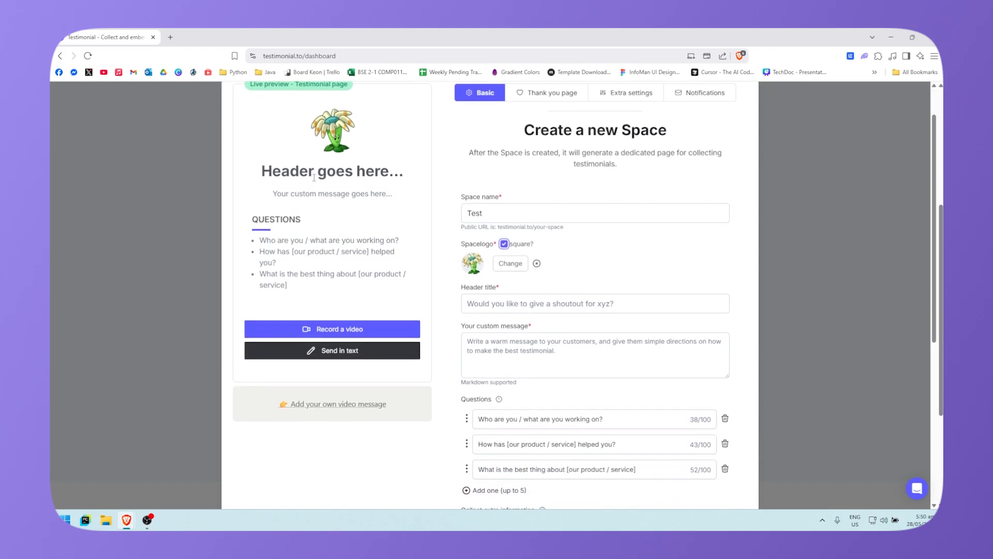
# Step: Set the header title to 'Bloomerang'
pyautogui.click(500, 301)
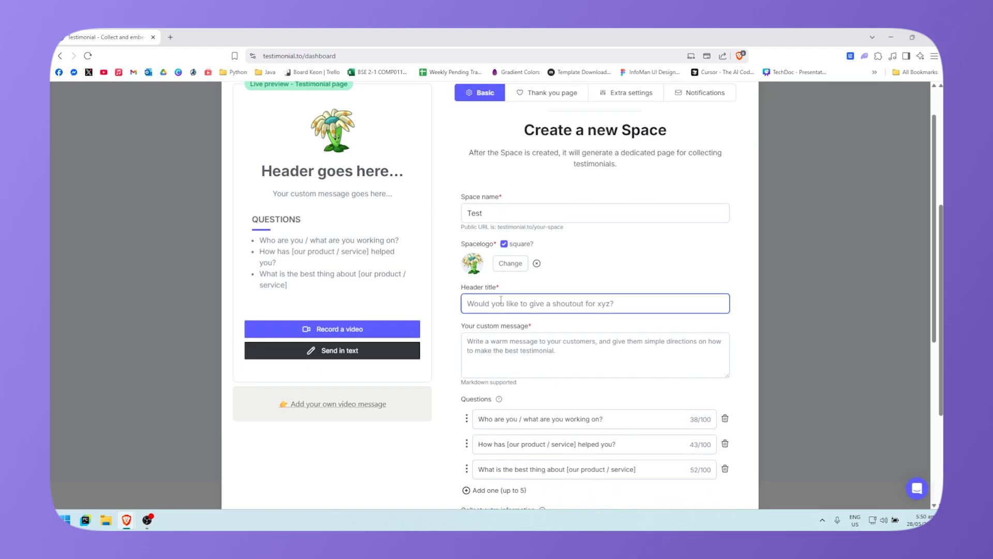
pyautogui.write('Bloomerang')
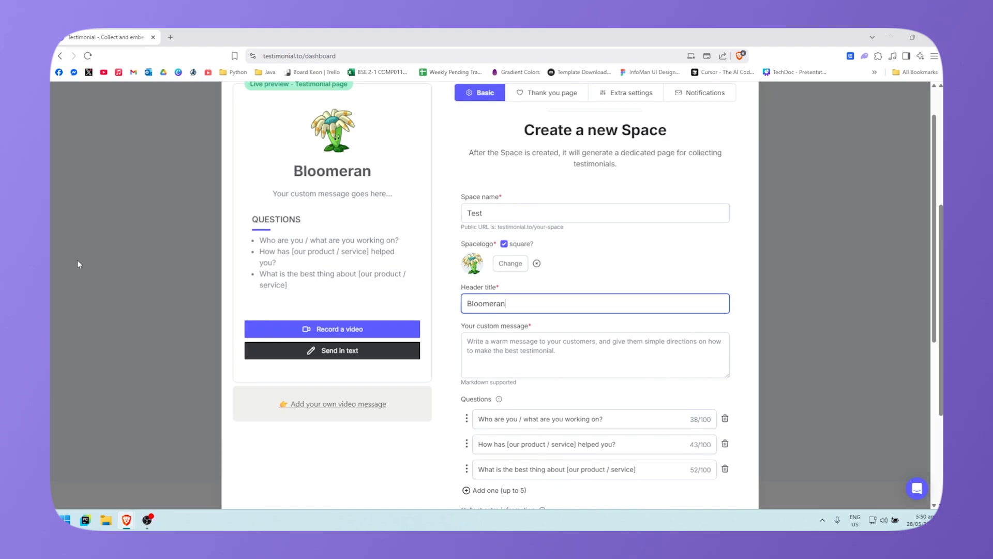
pyautogui.click(362, 148)
pyautogui.scroll(1, 449, 189)
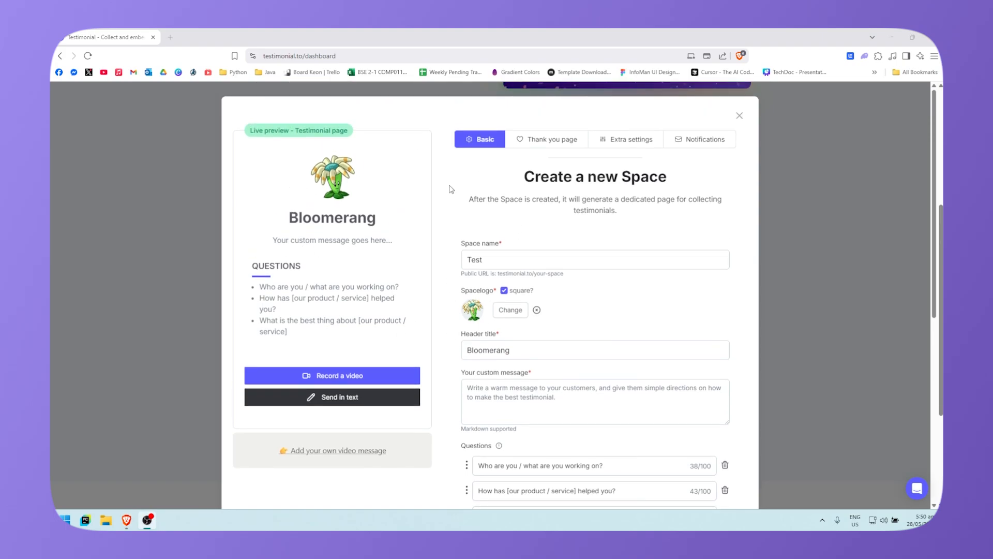
# Step: Replace the custom message's test text with 'Hi! I wish you all the best!'
pyautogui.click(548, 391)
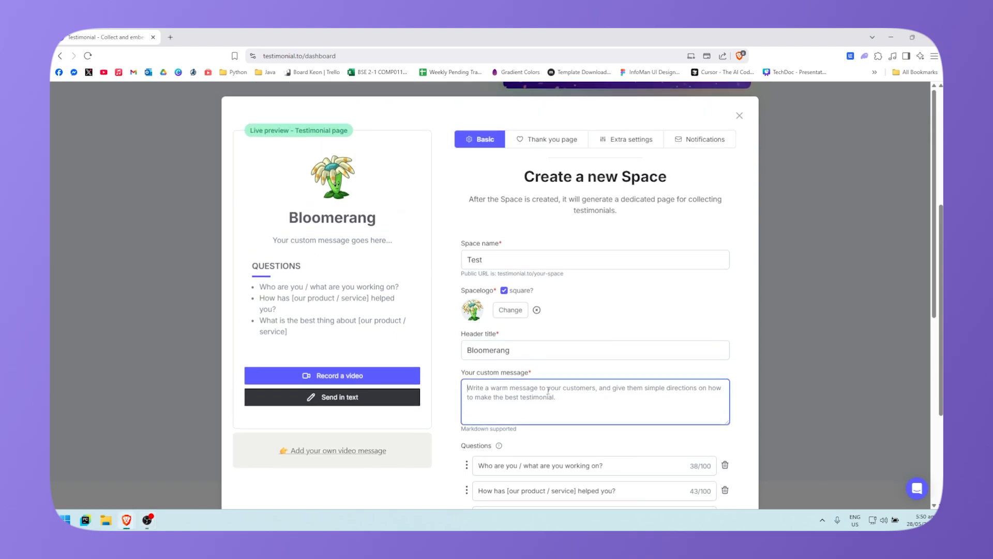
pyautogui.scroll(-1, 582, 396)
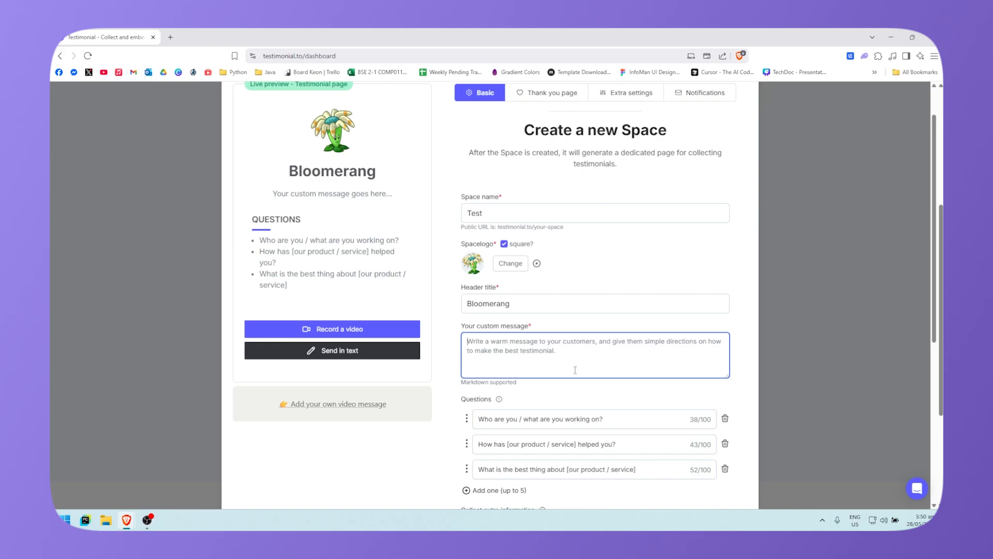
pyautogui.write('asdfasdfadsfasdf')
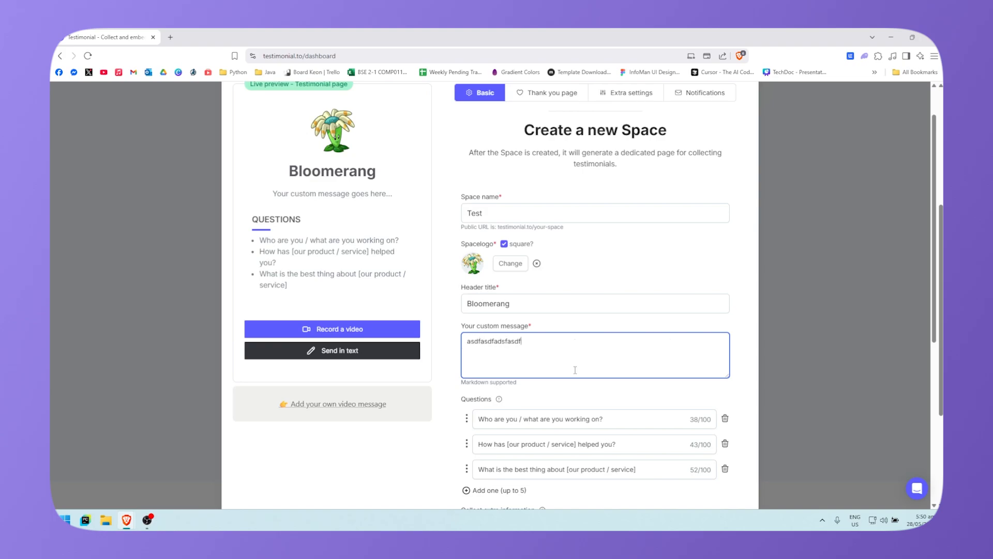
pyautogui.click(689, 307)
pyautogui.click(573, 349)
pyautogui.hotkey('ctrl', 'a')
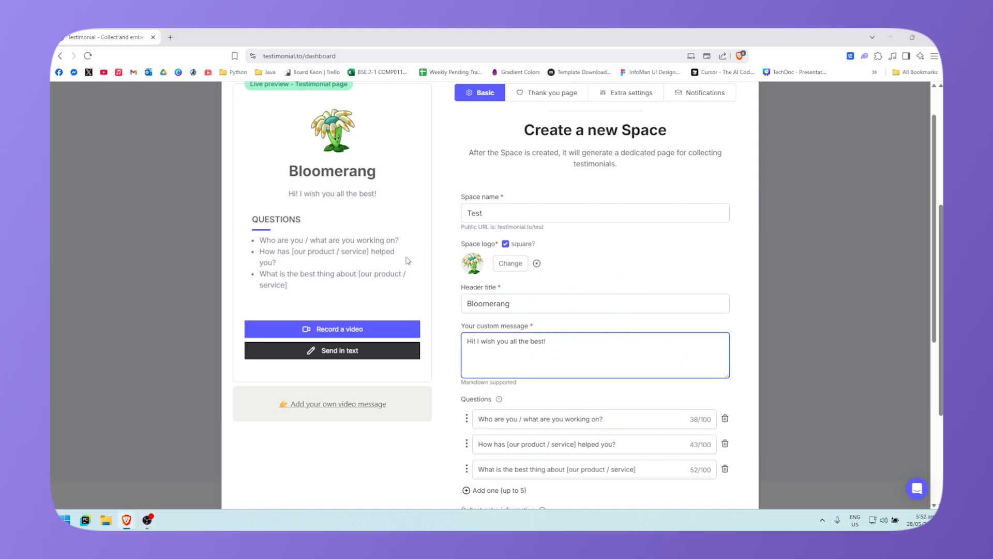
pyautogui.scroll(-2, 607, 354)
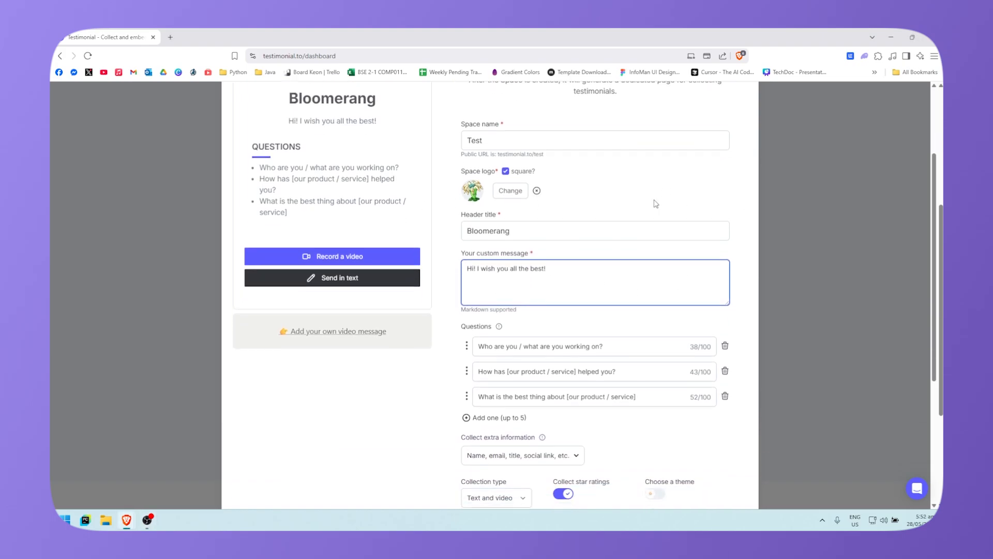
pyautogui.scroll(1, 555, 360)
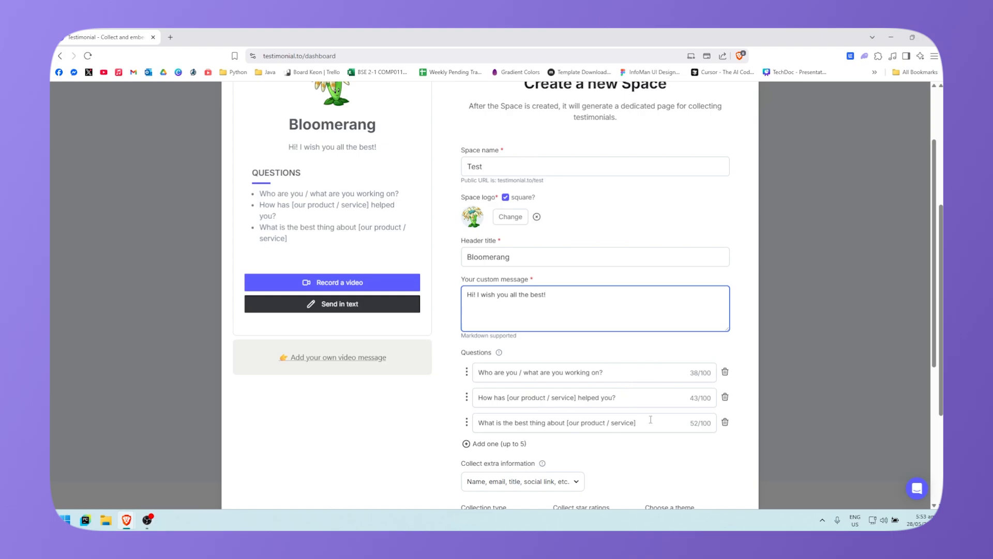
# Step: Check the extra information list and close it without changes
pyautogui.scroll(-2, 604, 392)
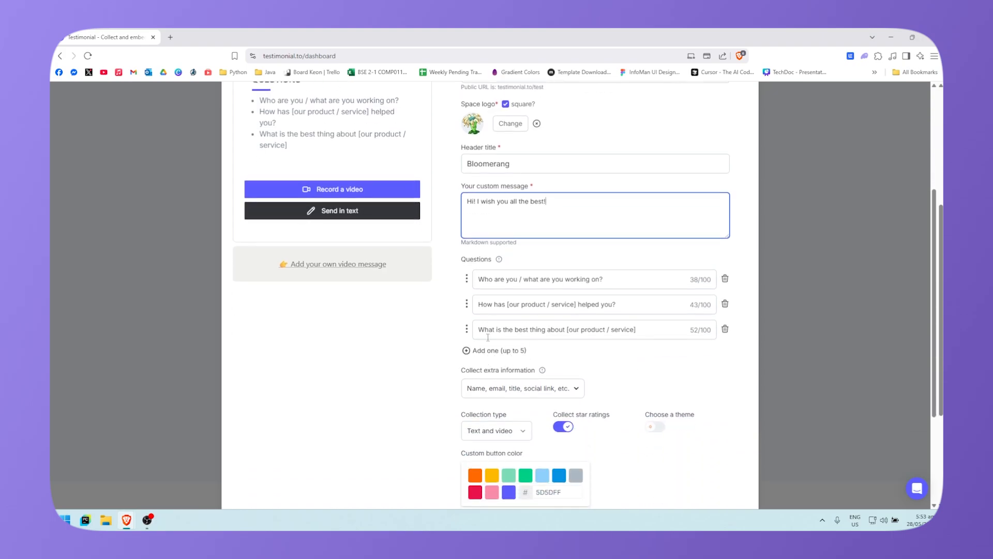
pyautogui.scroll(2, 488, 337)
pyautogui.scroll(-2, 405, 382)
pyautogui.click(557, 389)
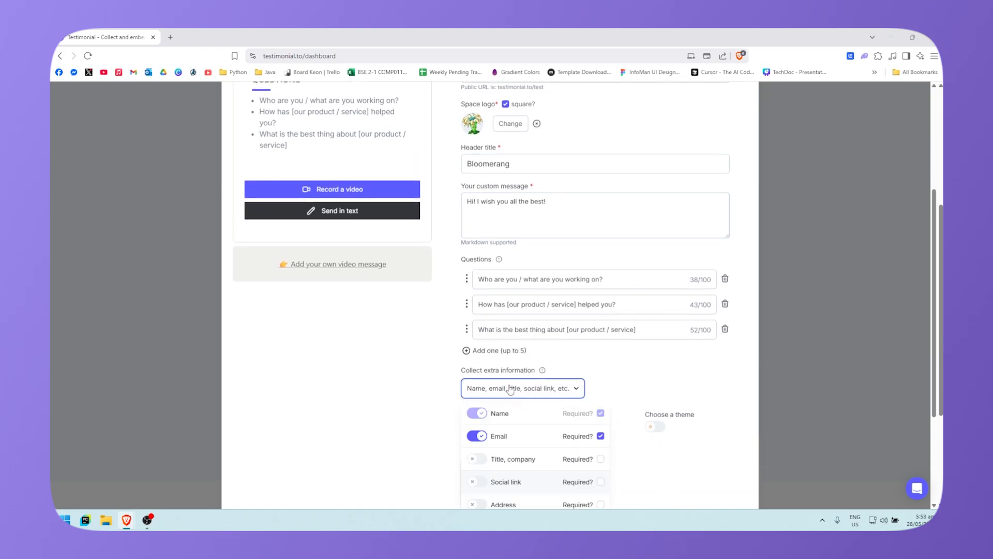
pyautogui.scroll(-2, 511, 389)
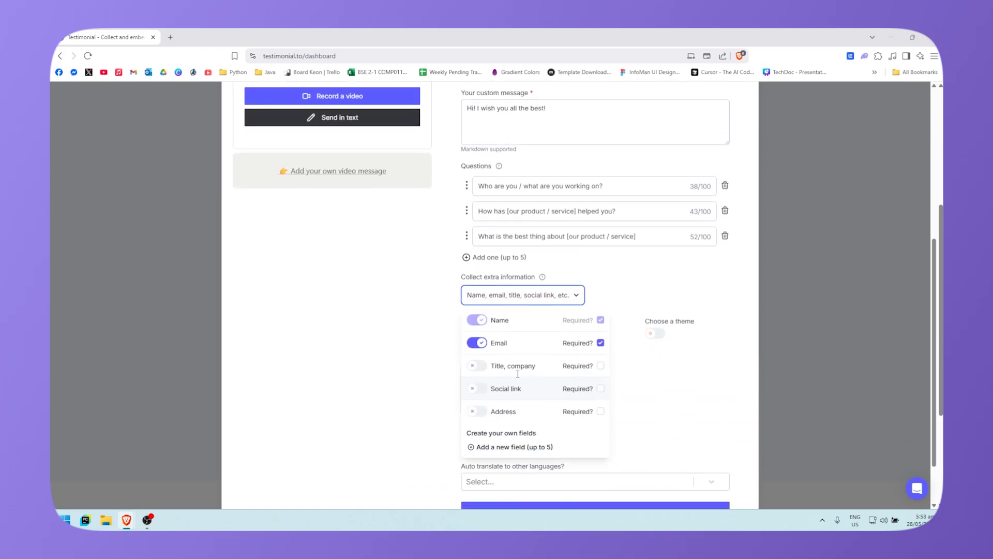
pyautogui.click(564, 297)
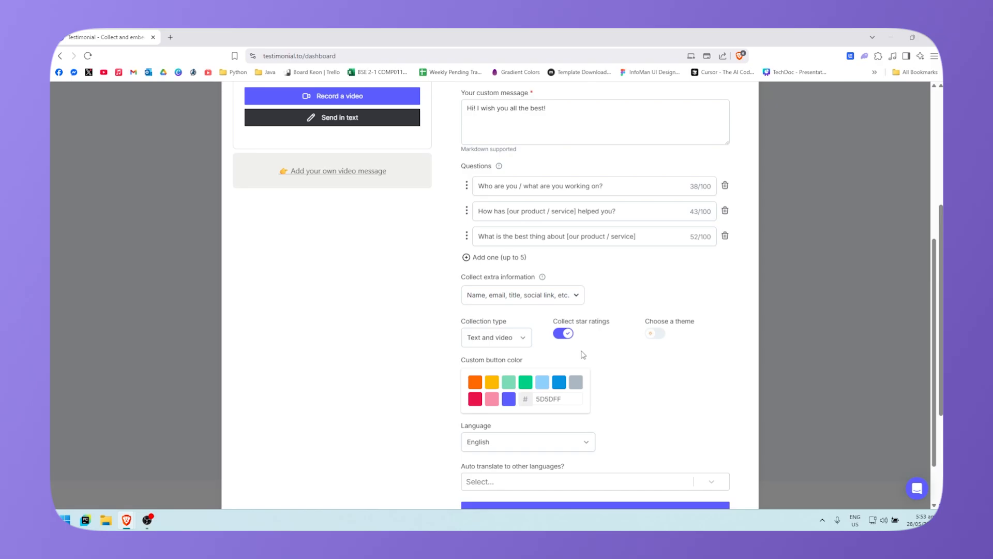
# Step: Switch the testimonial page to the dark theme
pyautogui.click(655, 333)
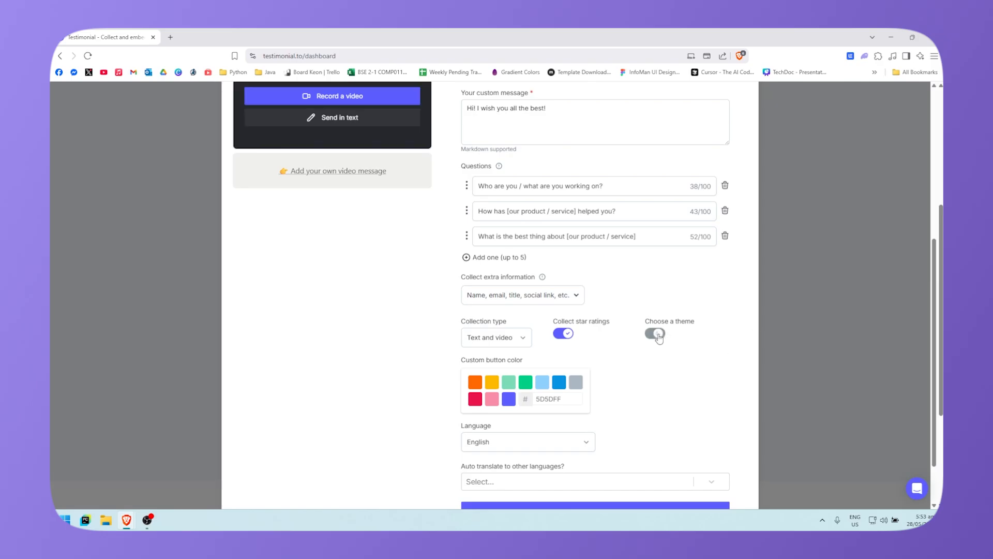
pyautogui.click(656, 333)
pyautogui.scroll(3, 667, 362)
pyautogui.scroll(-3, 667, 372)
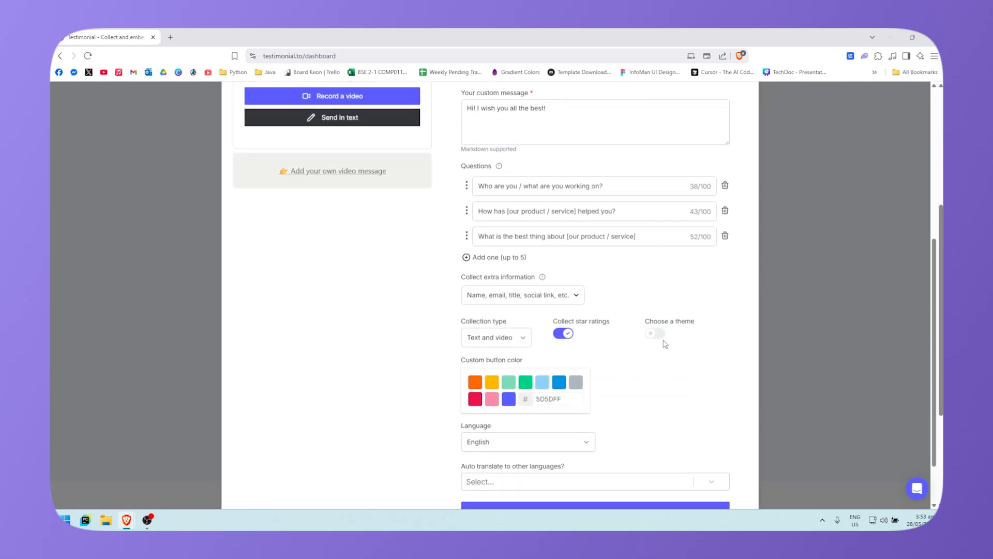
pyautogui.click(656, 332)
pyautogui.scroll(5, 393, 358)
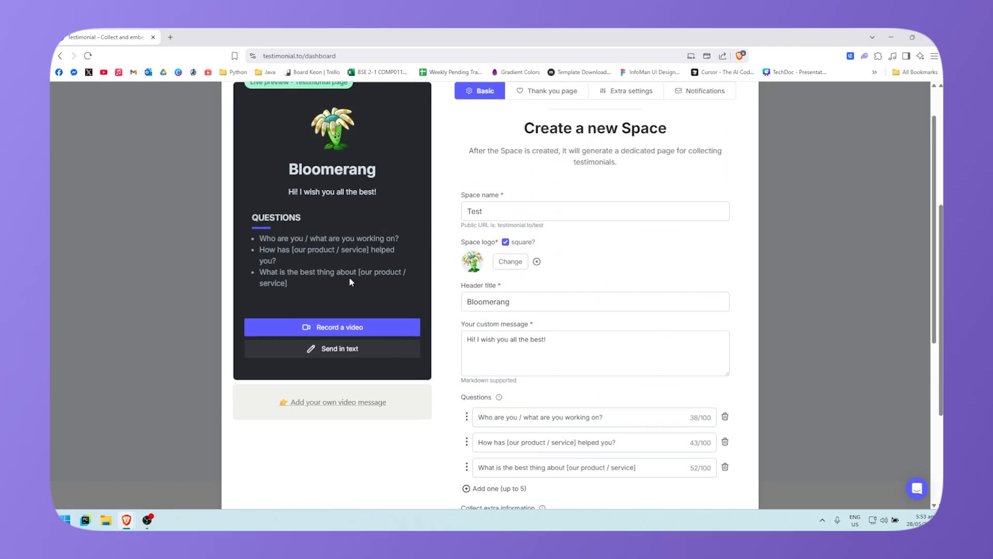
pyautogui.scroll(-4, 348, 277)
pyautogui.scroll(-1, 553, 367)
# Step: Try collection type 'Video only', then set it back to 'Text and video'
pyautogui.click(514, 344)
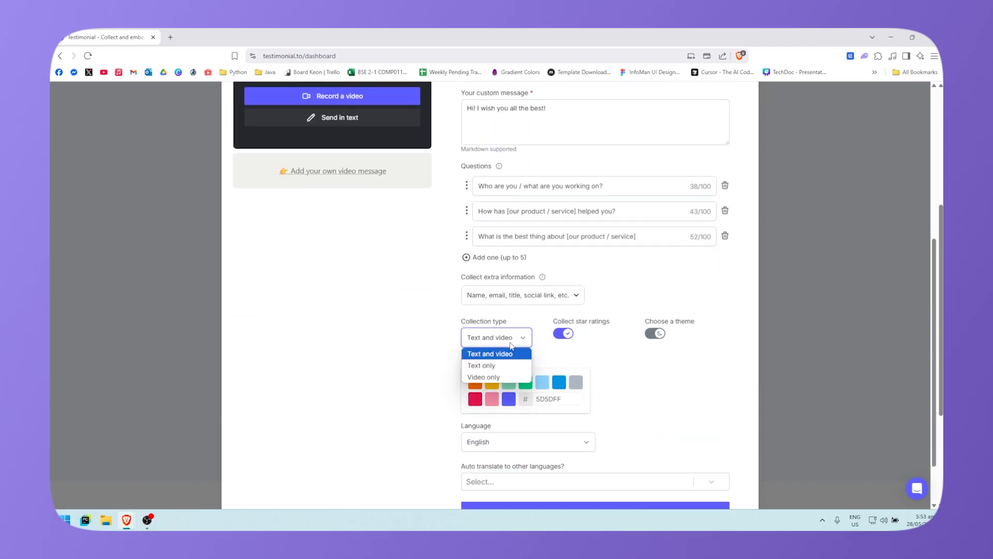
pyautogui.click(500, 381)
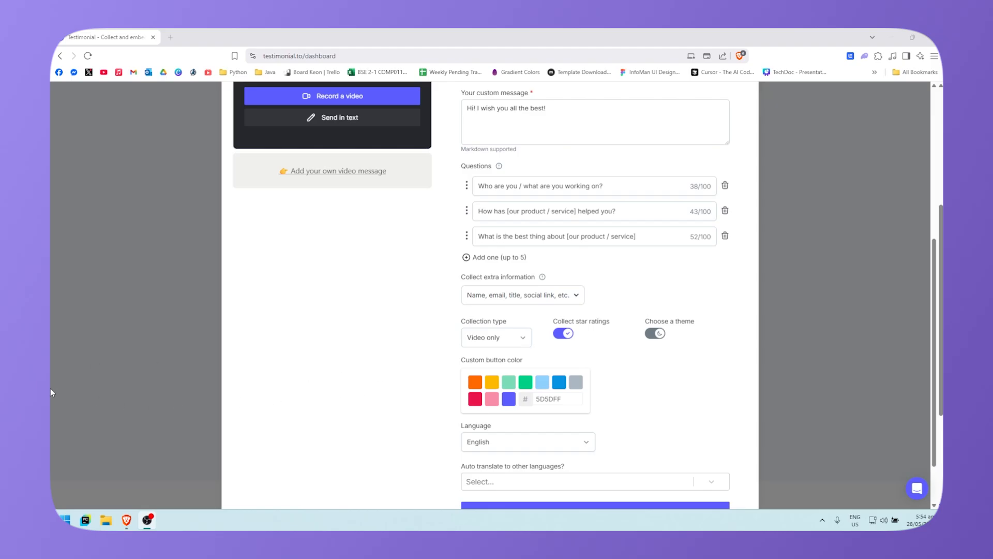
pyautogui.click(517, 339)
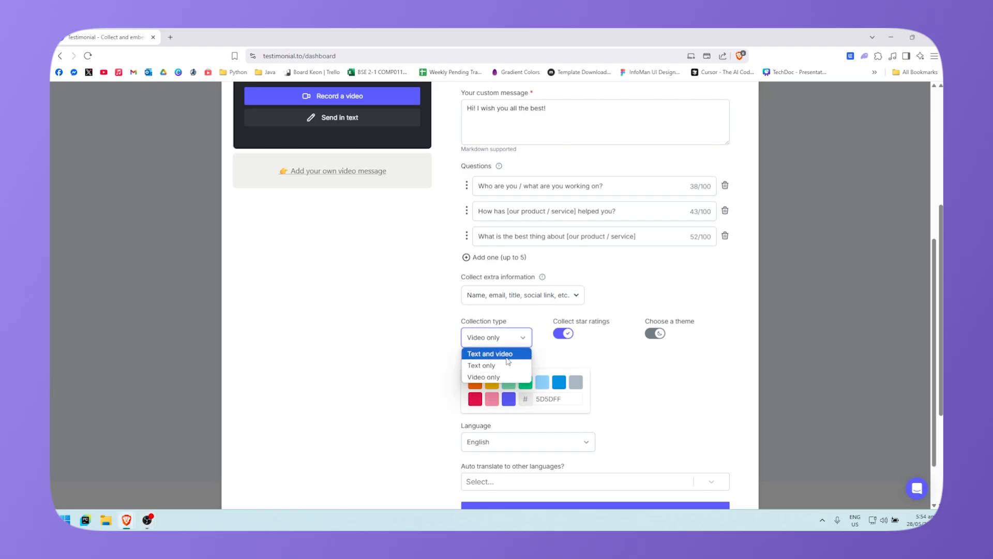
pyautogui.click(512, 354)
pyautogui.scroll(4, 724, 434)
pyautogui.scroll(-5, 724, 414)
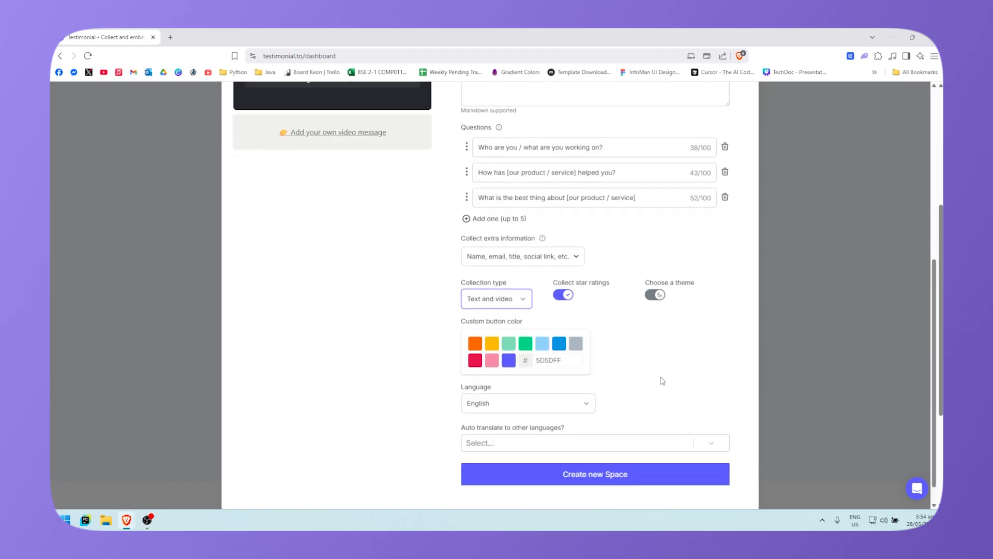
pyautogui.scroll(6, 668, 375)
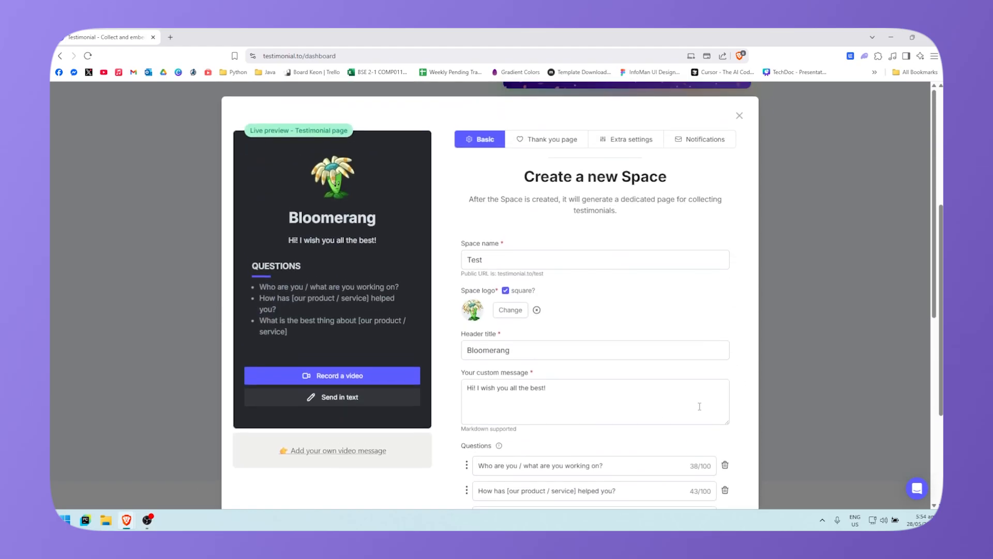
pyautogui.scroll(-6, 595, 321)
pyautogui.scroll(4, 592, 367)
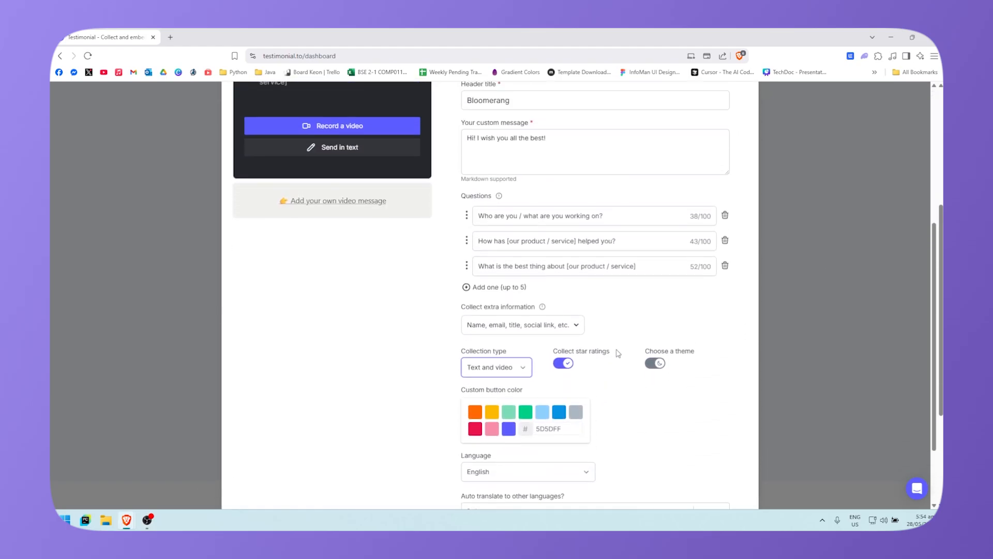
pyautogui.scroll(-4, 440, 341)
pyautogui.click(491, 319)
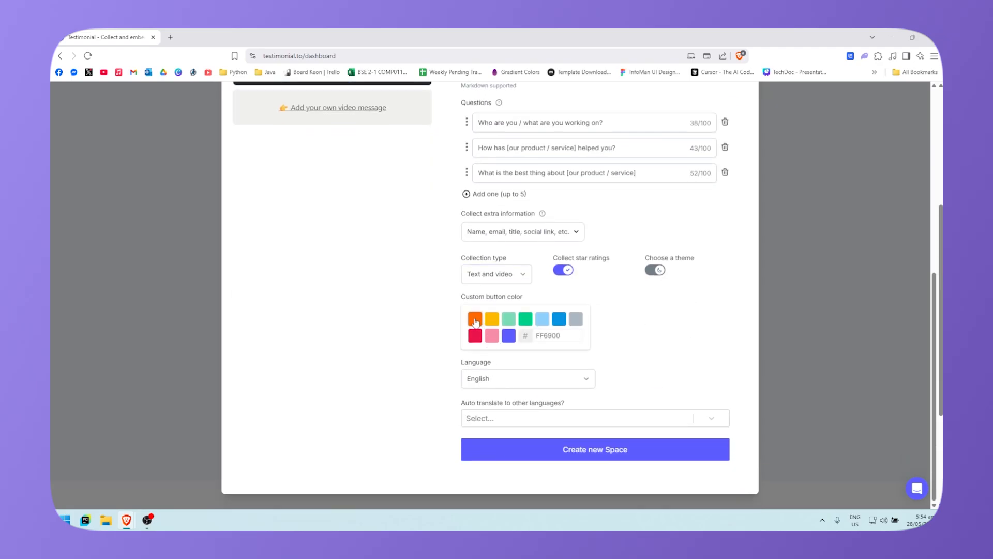
pyautogui.scroll(3, 450, 372)
pyautogui.scroll(-1, 413, 197)
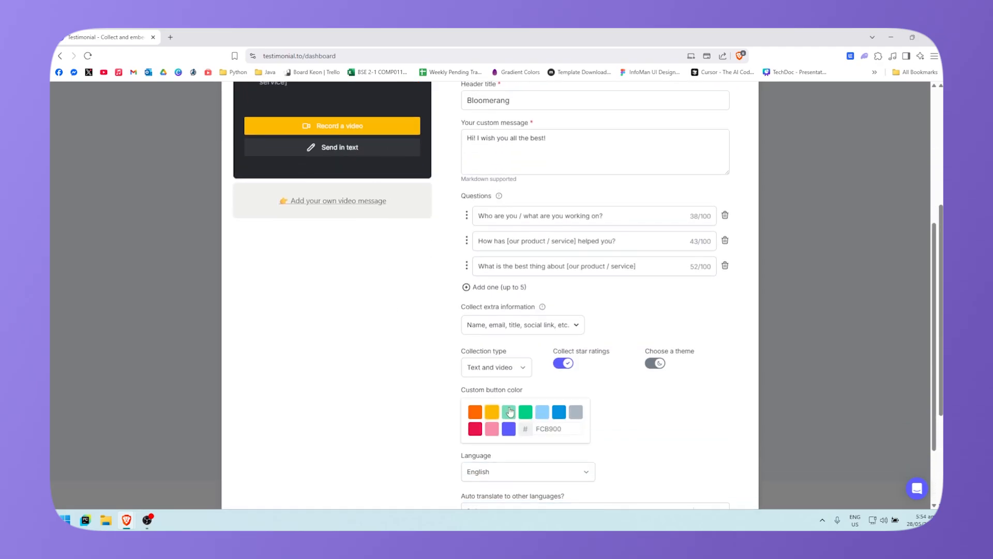
pyautogui.click(525, 412)
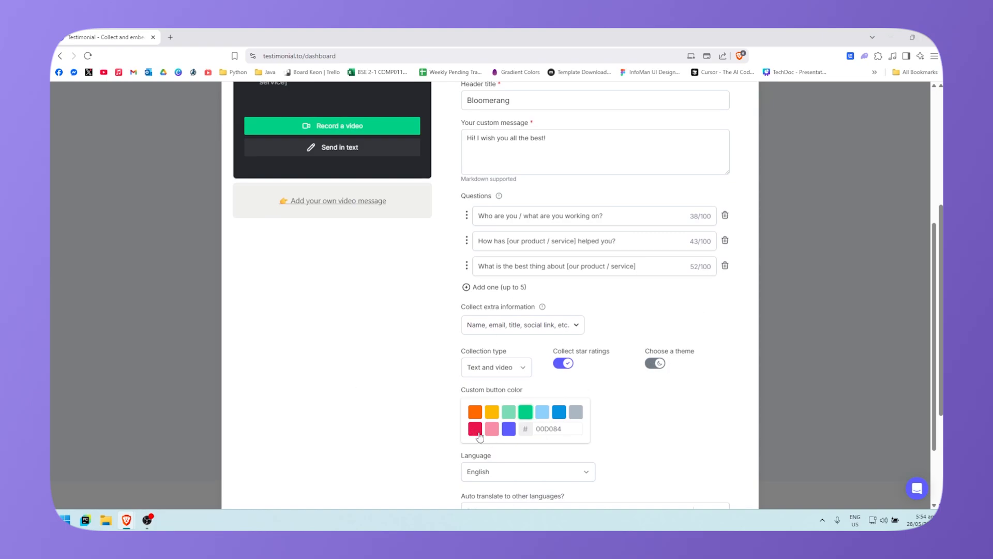
pyautogui.scroll(-2, 561, 414)
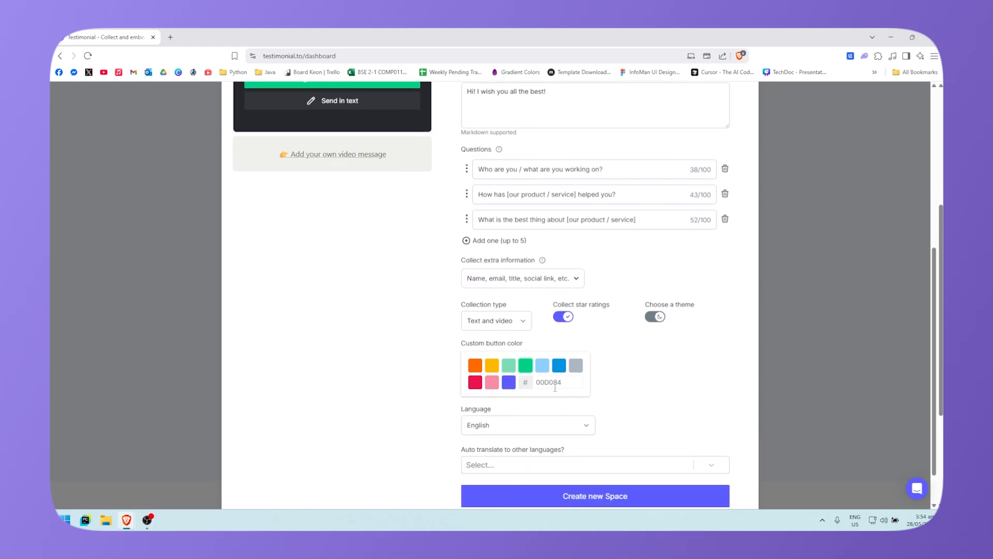
pyautogui.click(569, 381)
pyautogui.moveTo(571, 381); pyautogui.dragTo(488, 385)
pyautogui.write('000')
pyautogui.scroll(4, 632, 383)
pyautogui.scroll(-3, 632, 383)
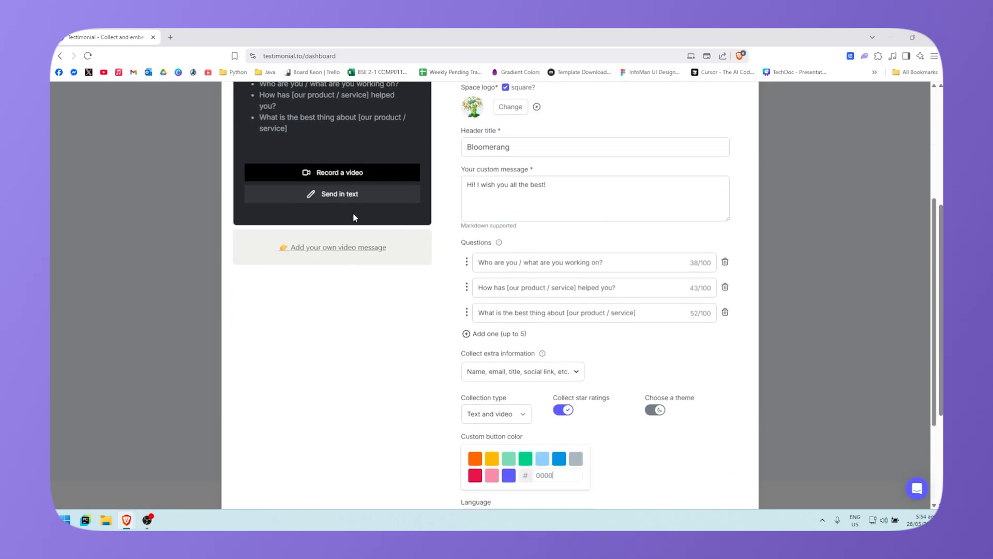
pyautogui.click(508, 474)
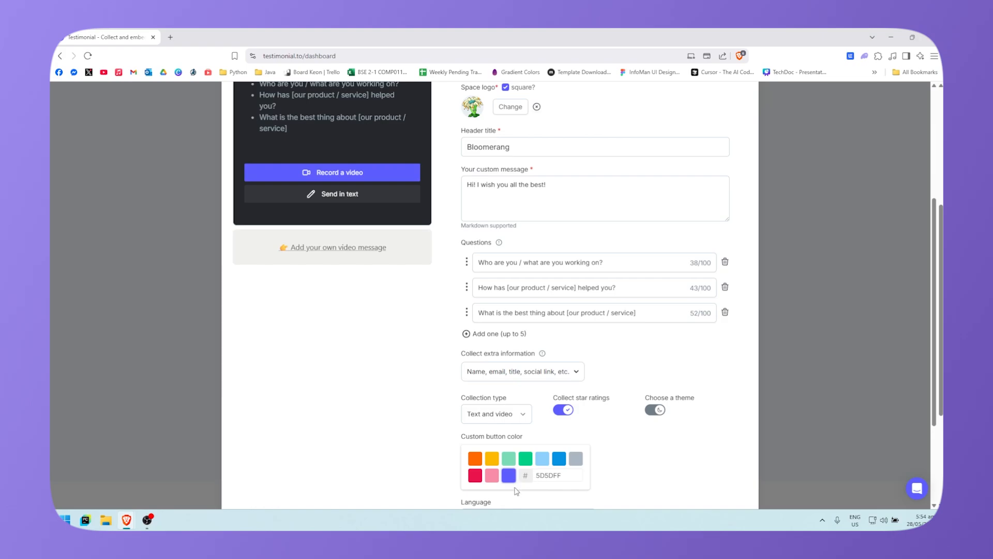
pyautogui.scroll(-3, 562, 401)
pyautogui.click(551, 381)
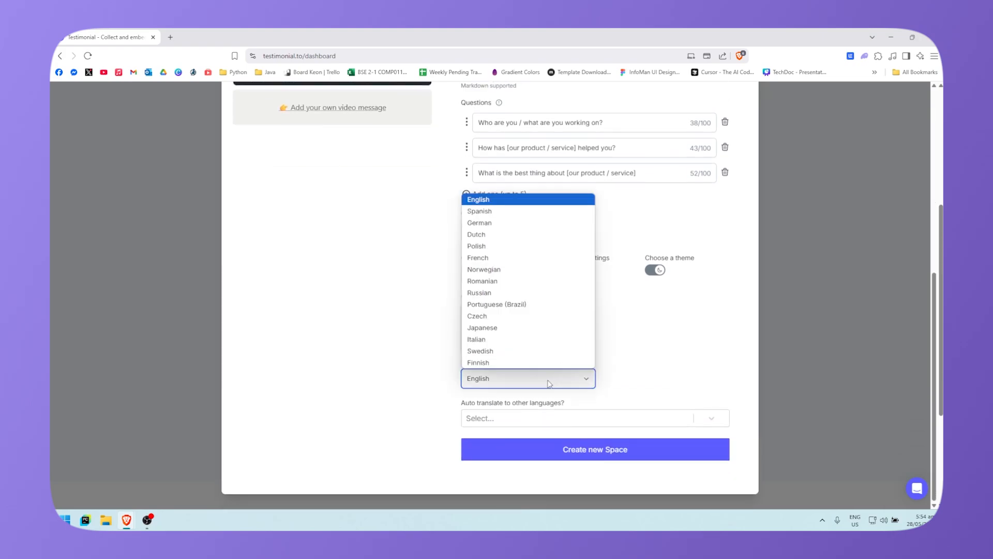
pyautogui.click(550, 383)
pyautogui.click(539, 420)
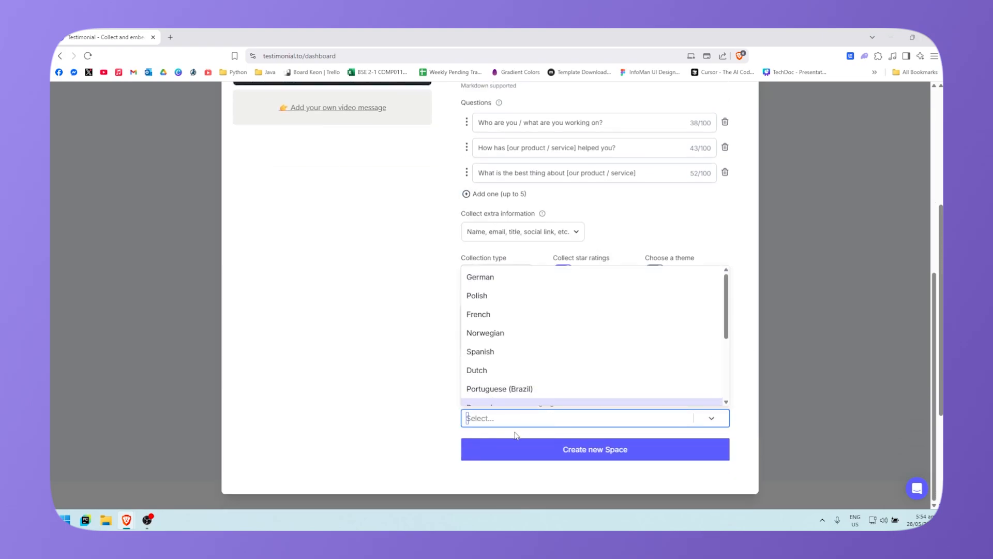
pyautogui.click(516, 424)
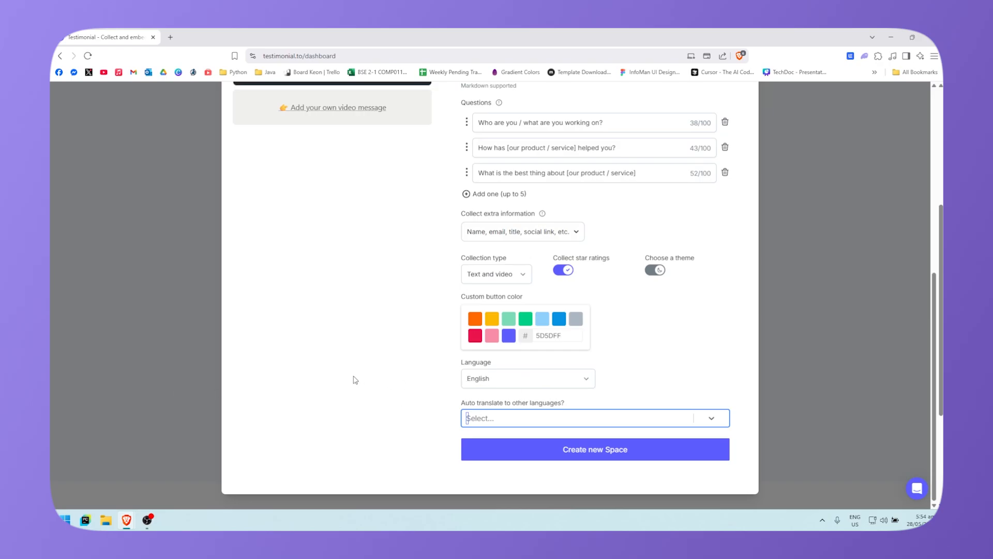
pyautogui.scroll(7, 300, 379)
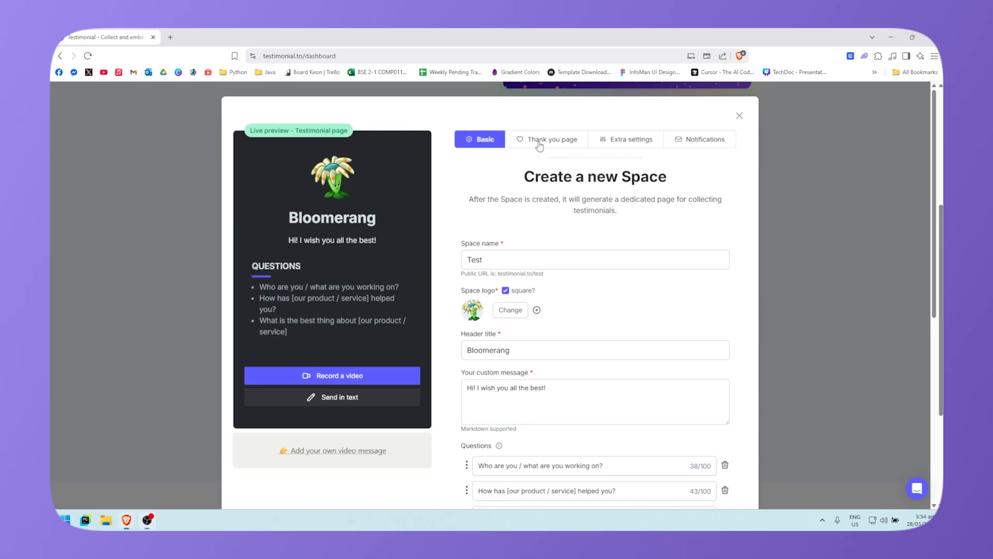
# Step: Show the thank-you page settings and keep its image visible
pyautogui.click(538, 139)
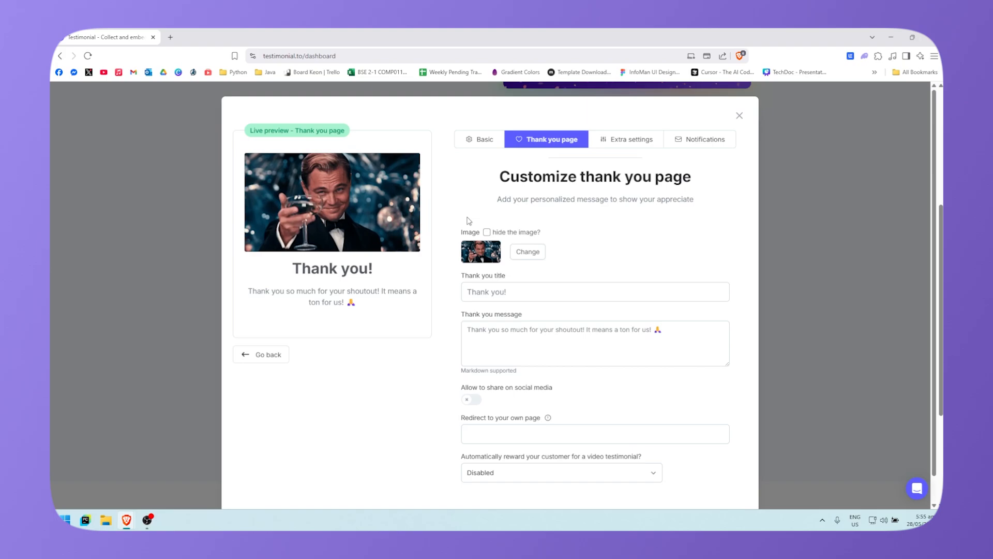
pyautogui.click(486, 233)
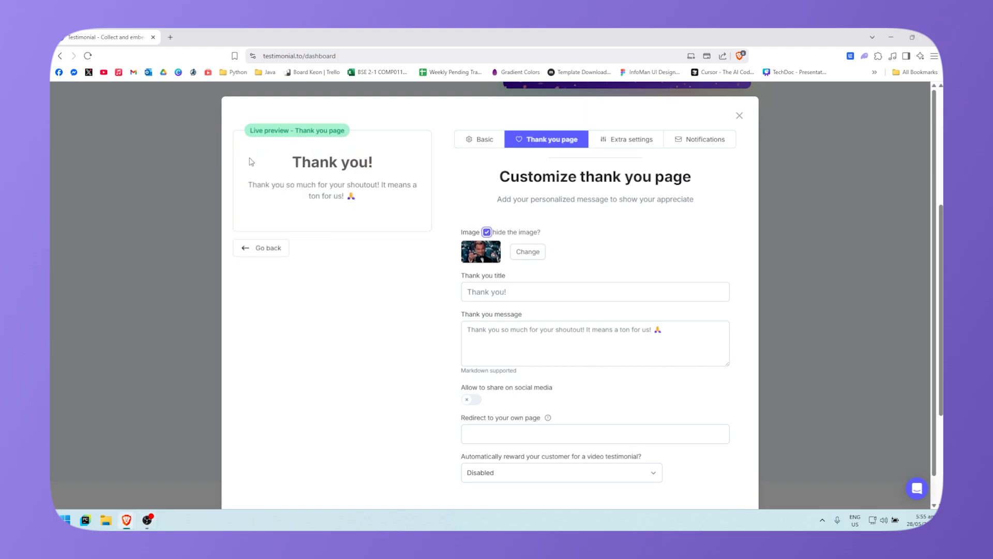
pyautogui.click(488, 232)
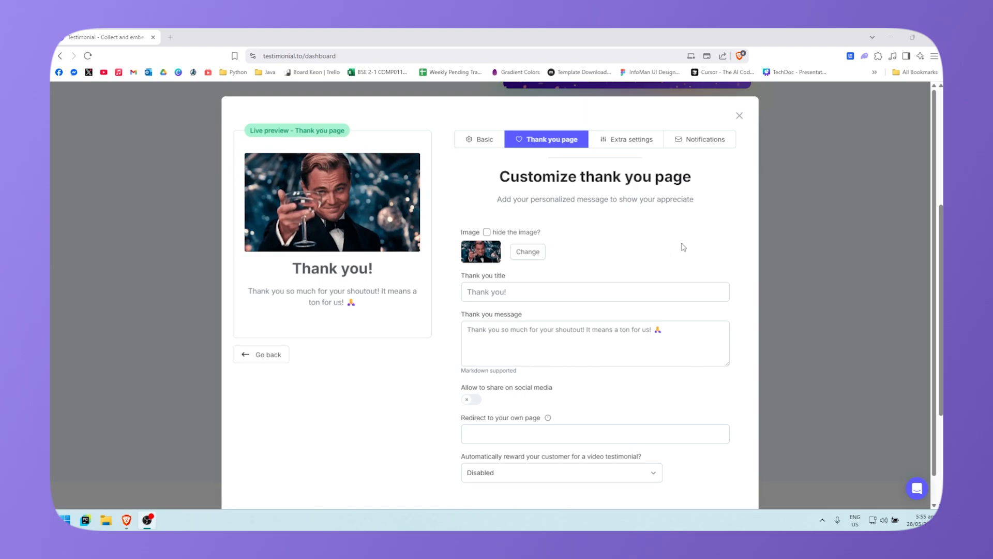
pyautogui.scroll(-1, 683, 247)
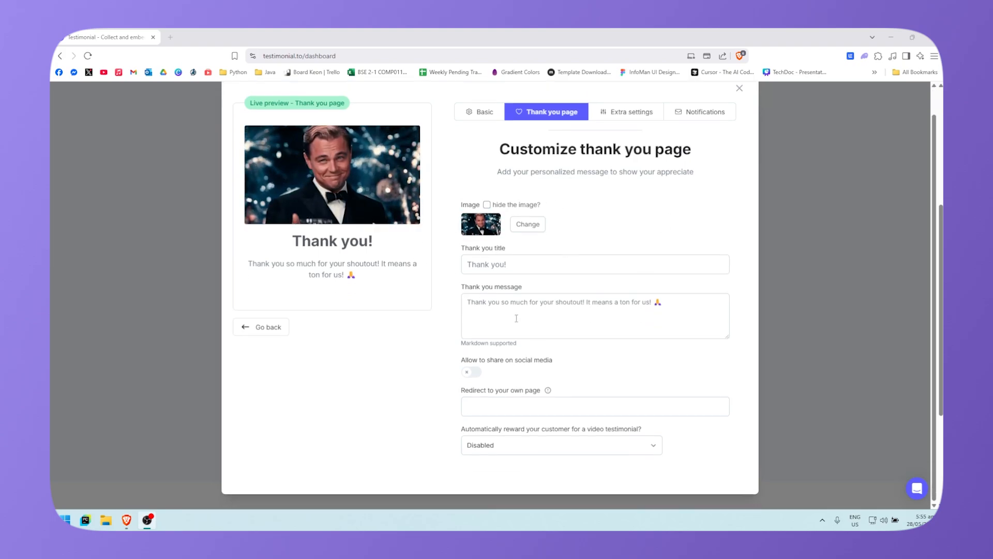
pyautogui.scroll(1, 577, 282)
# Step: Type test text into the thank-you message, then delete it to keep the default
pyautogui.click(569, 290)
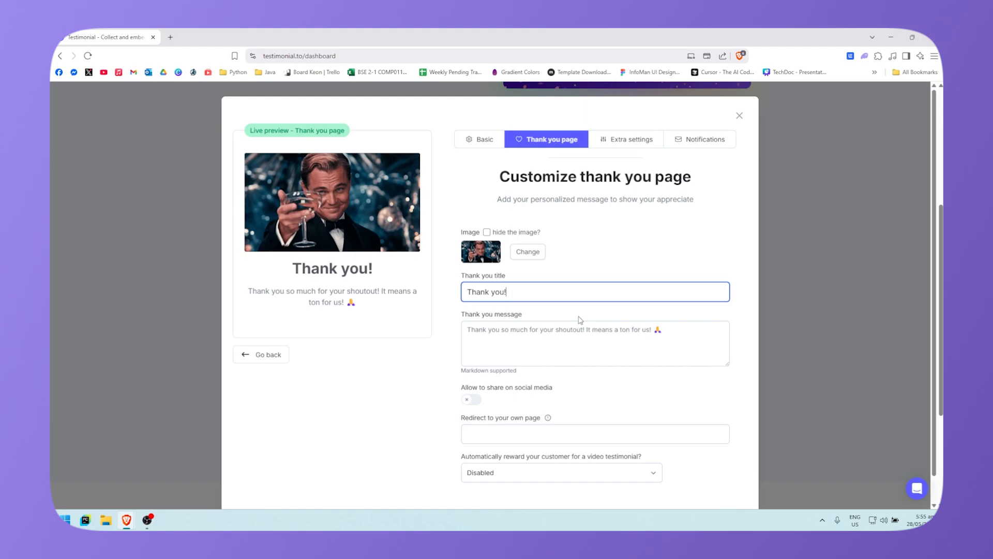
pyautogui.press('Tab')
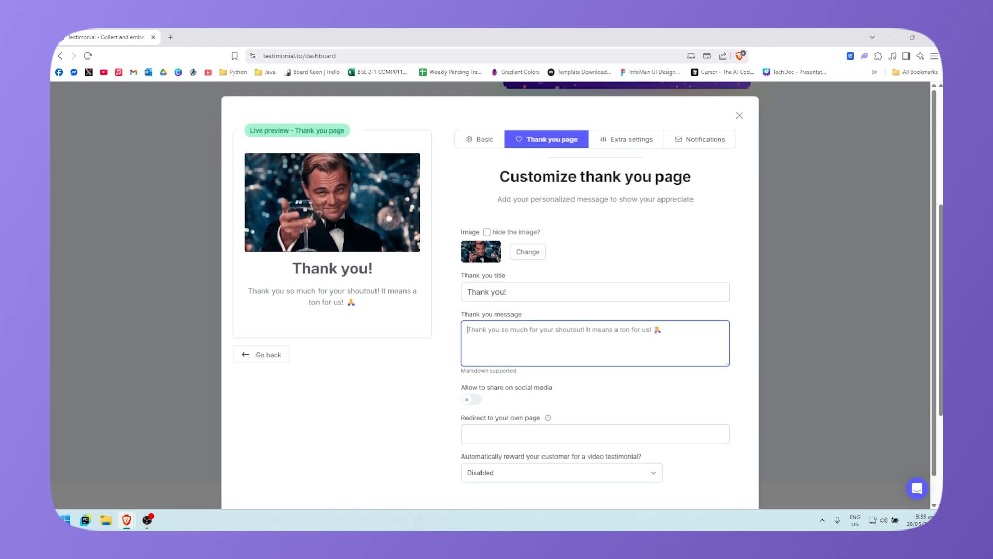
pyautogui.write('asdfasdfasdf')
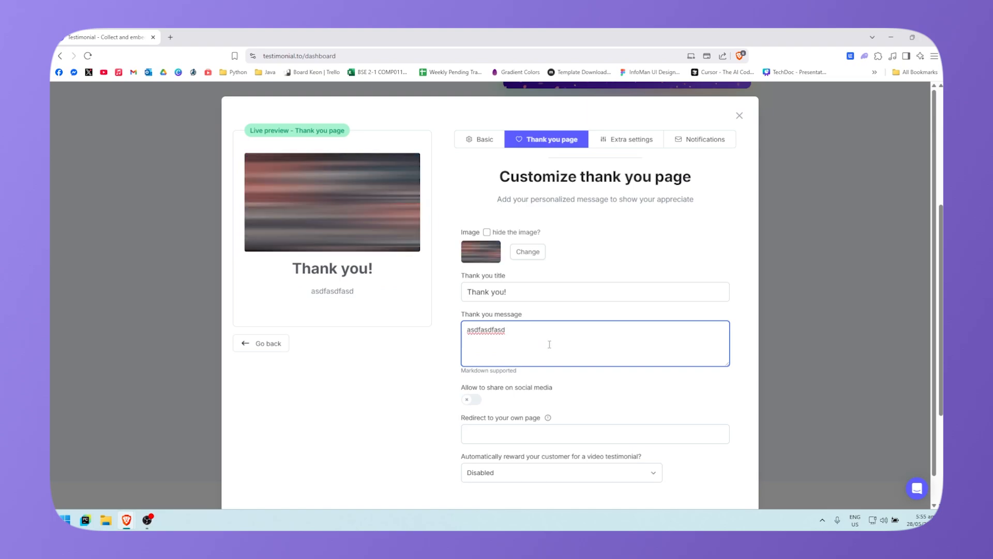
pyautogui.hotkey('ctrl', 'a')
pyautogui.press('BackSpace')
pyautogui.click(423, 374)
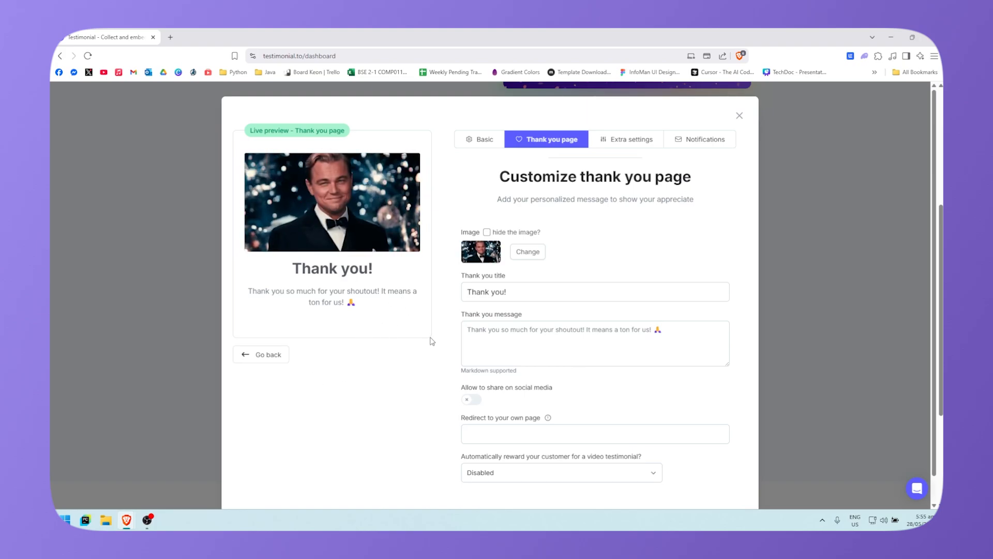
pyautogui.scroll(-1, 472, 381)
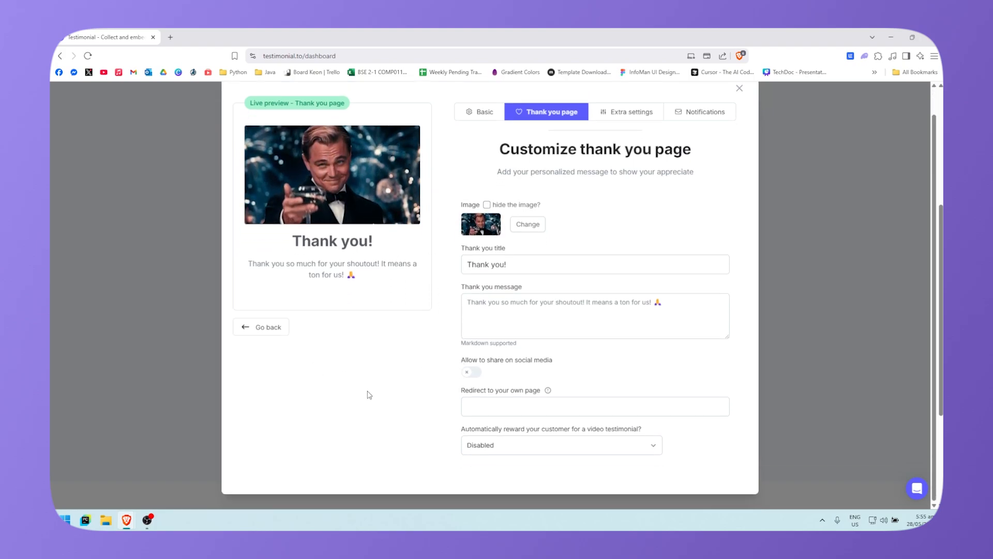
pyautogui.click(469, 372)
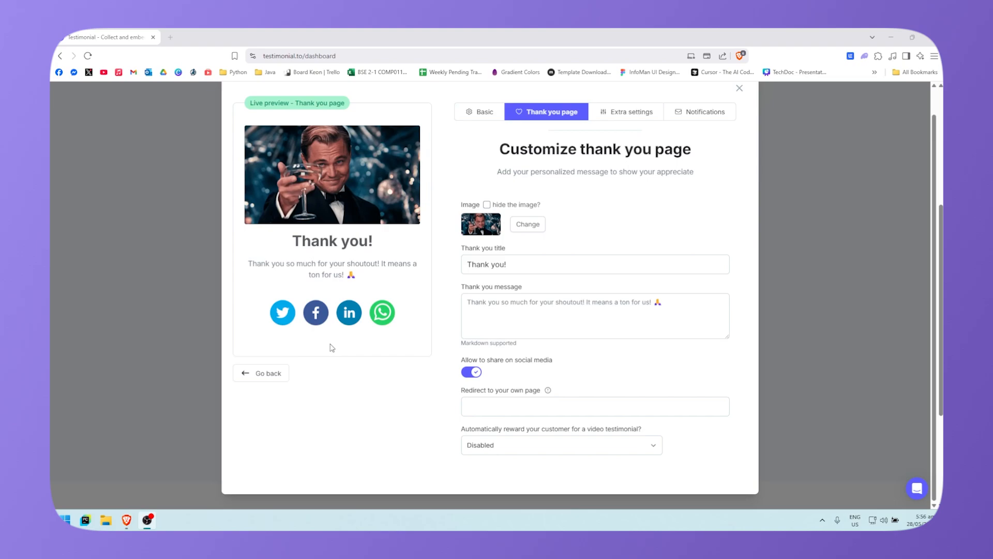
pyautogui.click(473, 374)
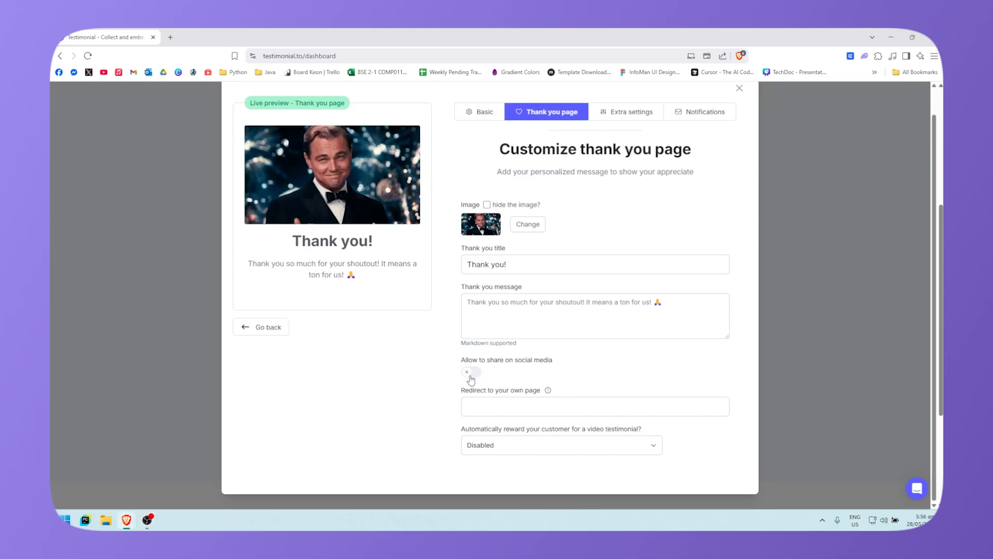
pyautogui.scroll(-1, 496, 423)
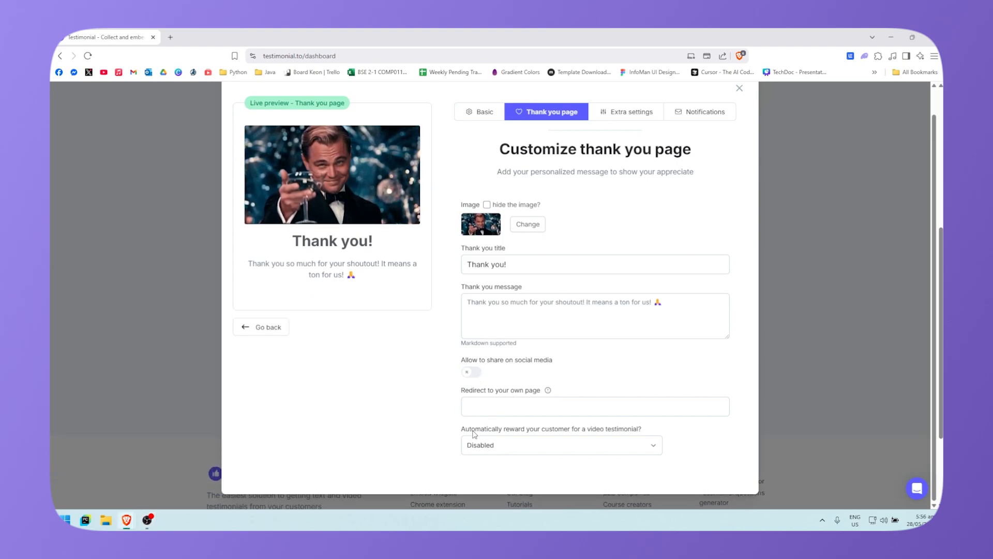
pyautogui.click(519, 410)
pyautogui.moveTo(548, 391)
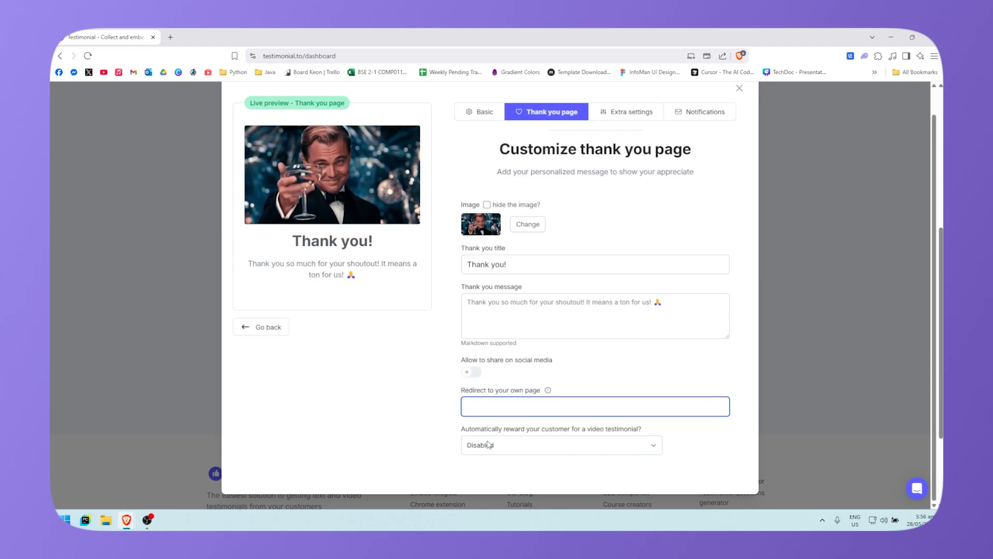
pyautogui.click(532, 449)
pyautogui.click(533, 449)
pyautogui.click(532, 449)
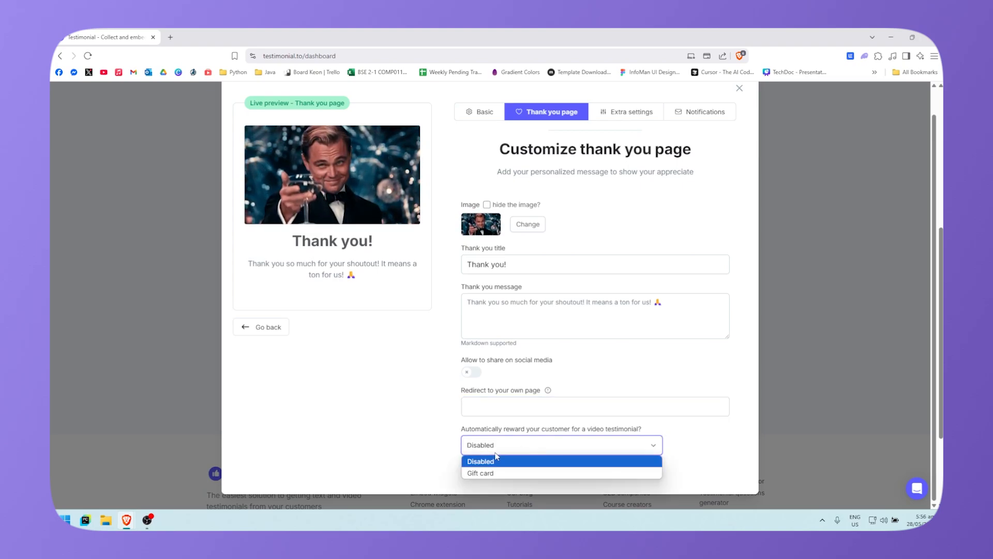
pyautogui.click(543, 449)
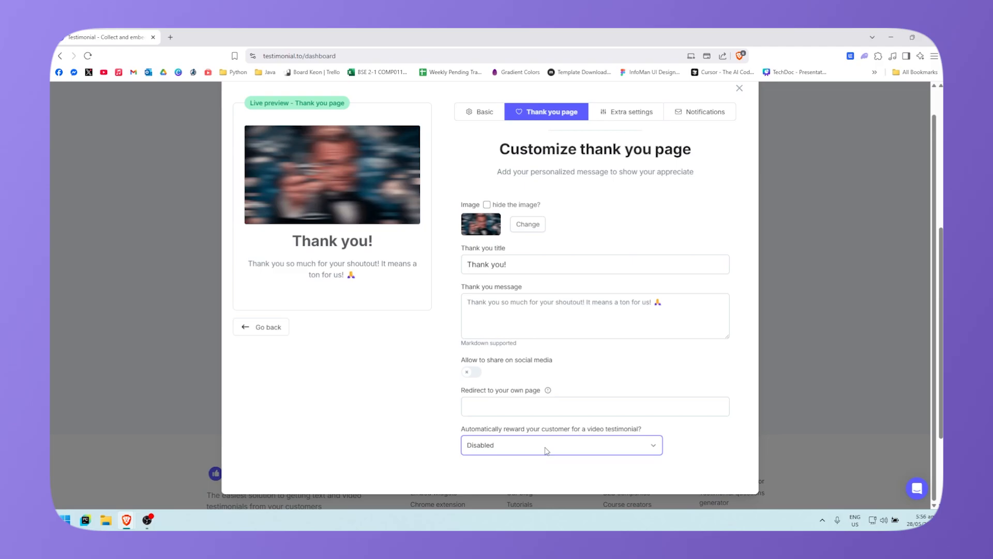
pyautogui.scroll(1, 343, 377)
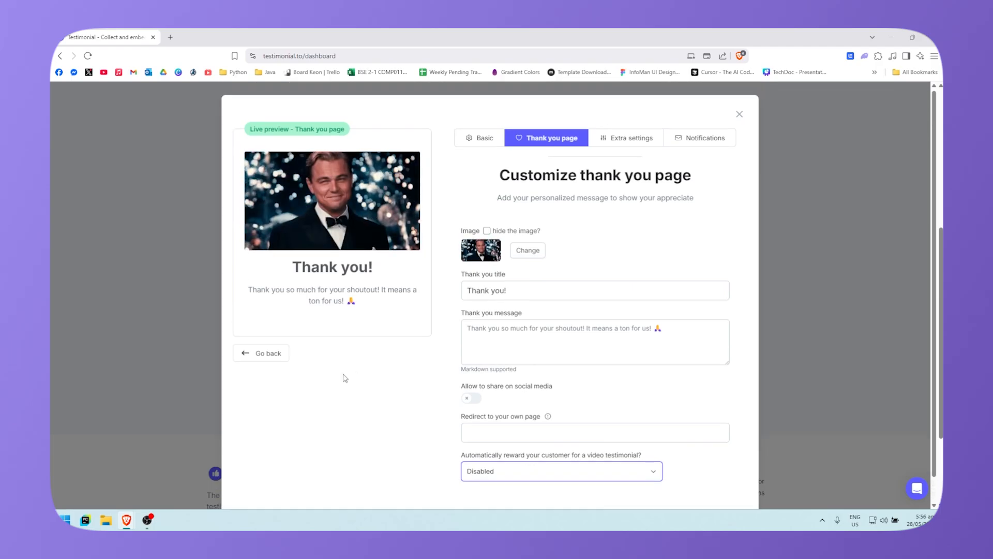
# Step: In Extra settings, keep the max video duration at 300 seconds
pyautogui.click(637, 138)
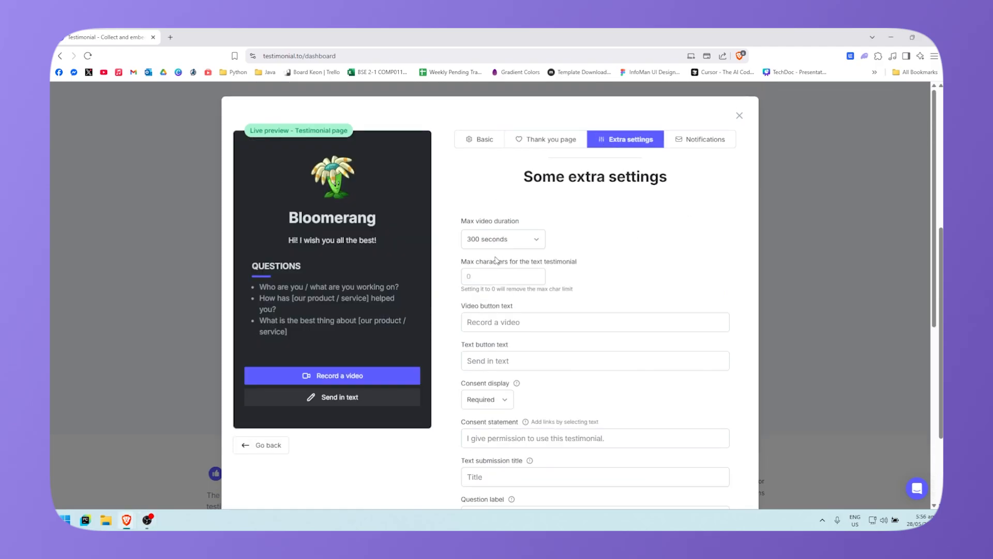
pyautogui.hotkey('alt', 'Tab')
pyautogui.click(543, 254)
pyautogui.click(536, 243)
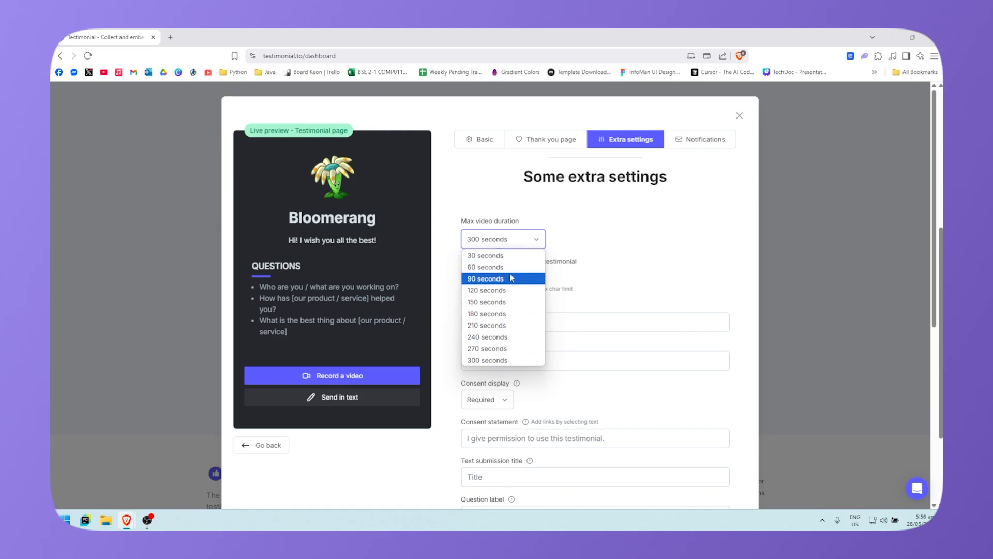
pyautogui.click(543, 247)
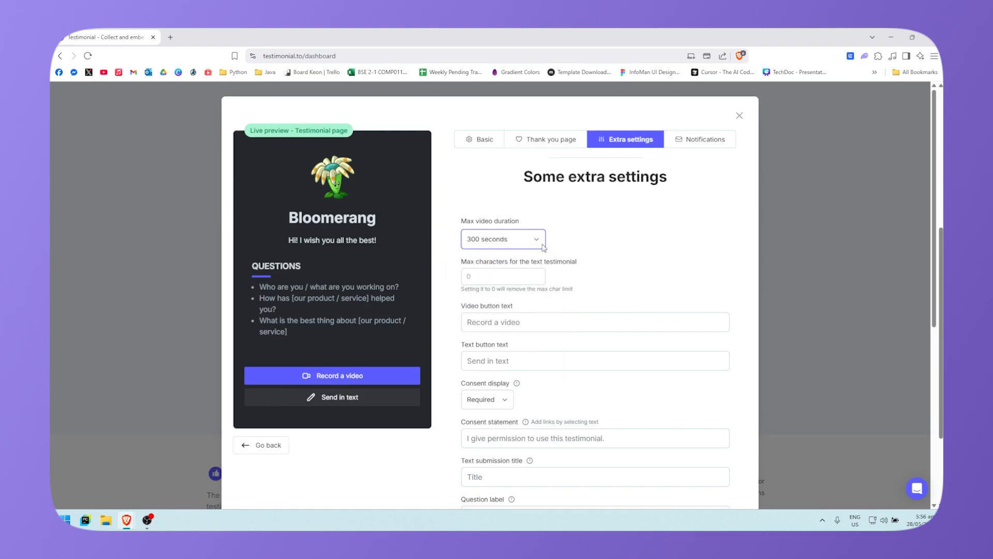
pyautogui.click(539, 247)
pyautogui.click(551, 279)
# Step: Try the text button label 'Tes', then delete it to leave the label unchanged
pyautogui.scroll(-2, 536, 303)
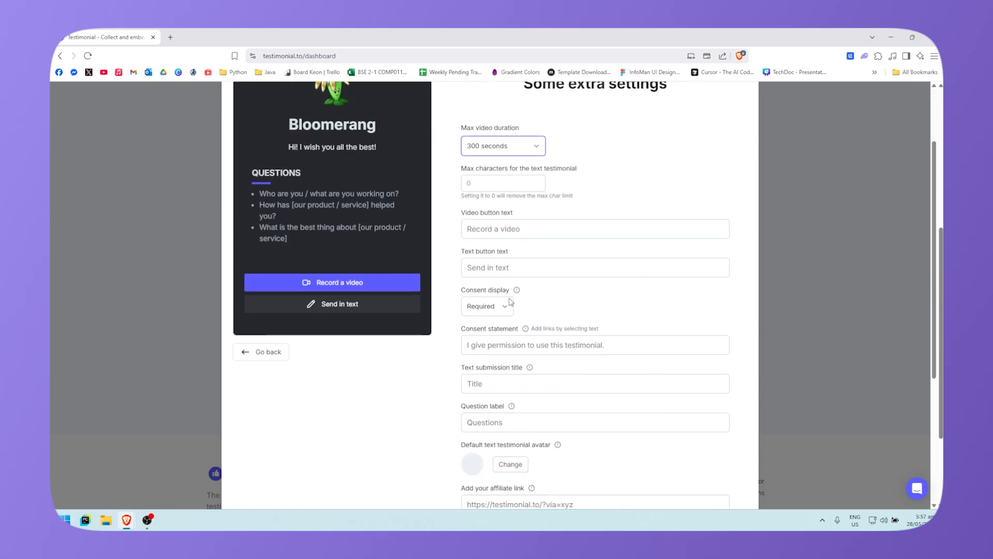
pyautogui.click(512, 228)
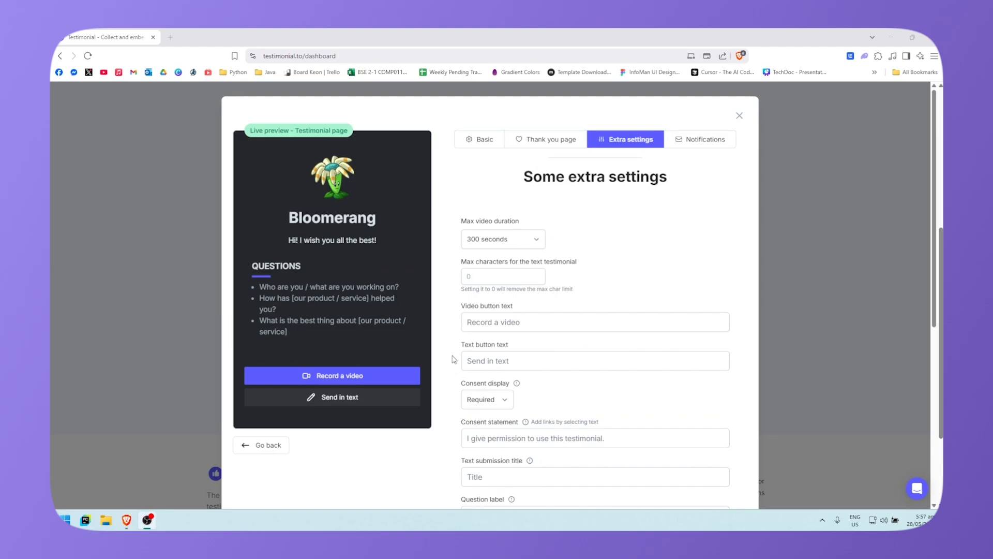
pyautogui.scroll(-1, 453, 359)
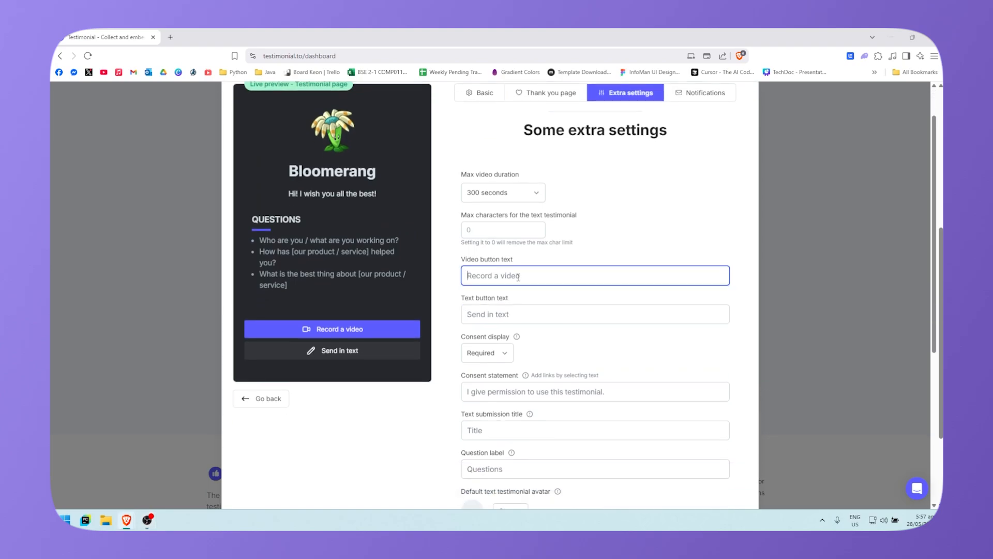
pyautogui.click(479, 313)
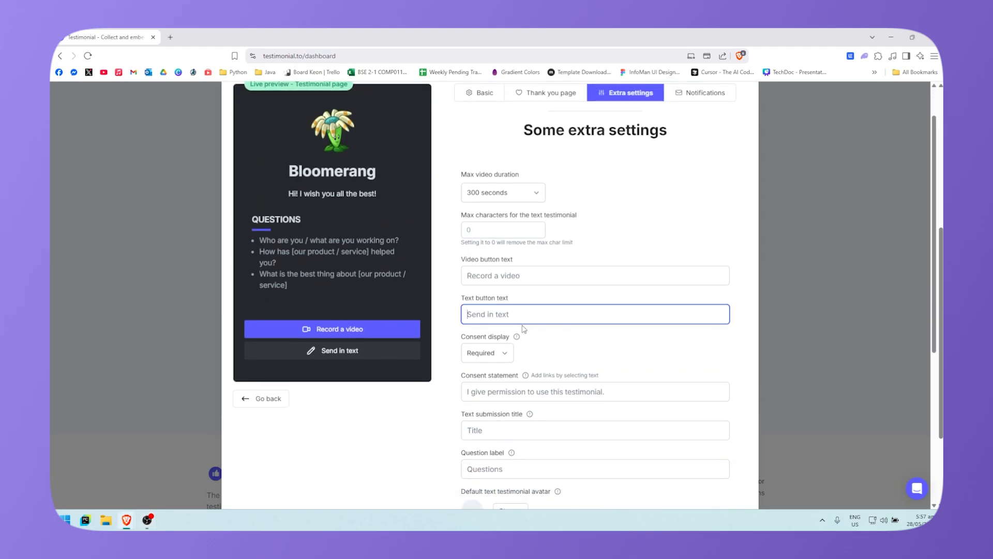
pyautogui.write('Tes')
pyautogui.scroll(1, 342, 309)
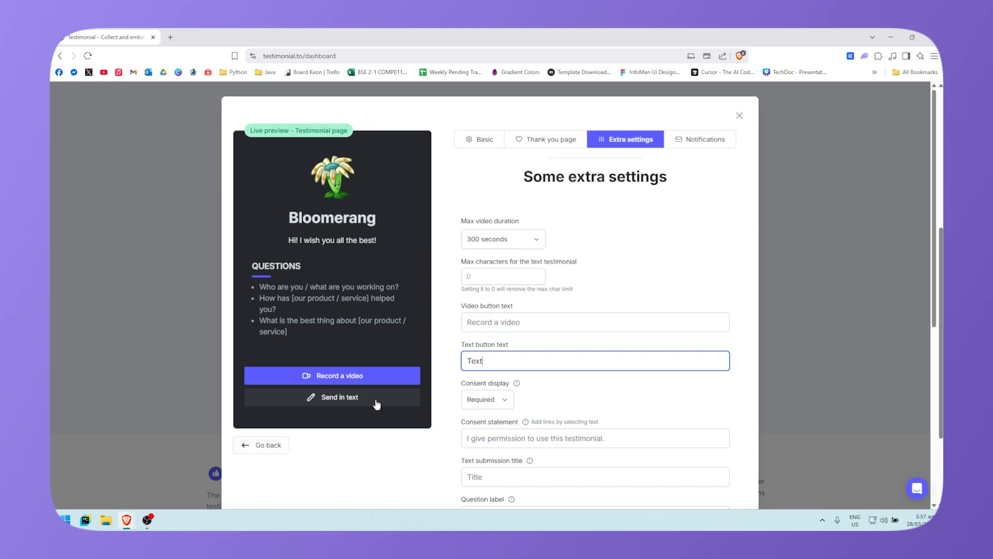
pyautogui.scroll(-1, 375, 404)
pyautogui.scroll(1, 443, 330)
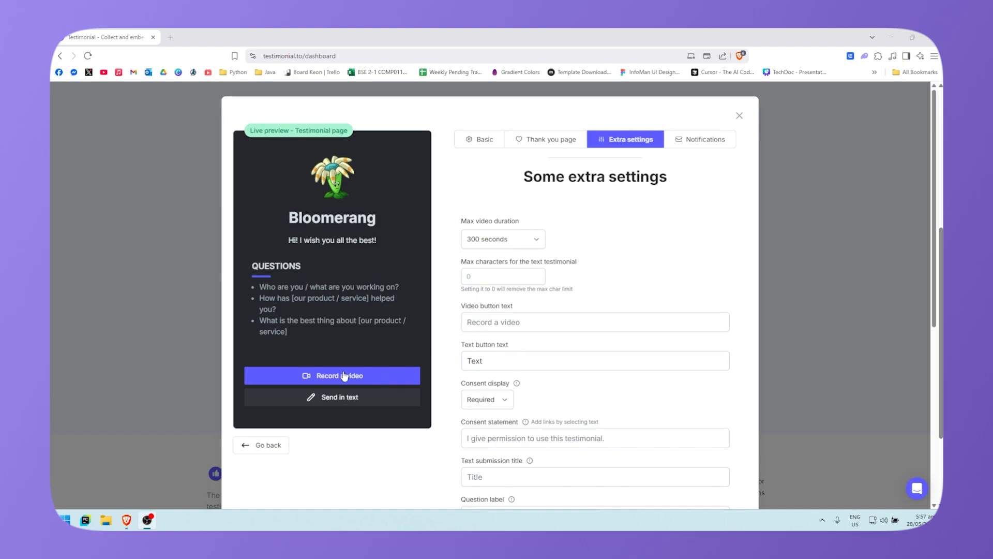
pyautogui.doubleClick(495, 357)
pyautogui.press('BackSpace')
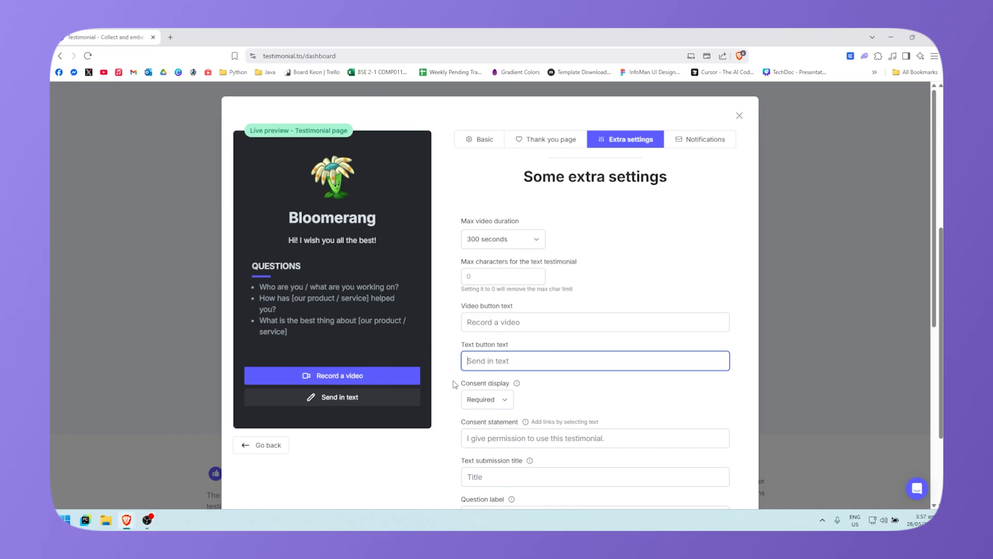
pyautogui.click(448, 404)
pyautogui.scroll(-2, 448, 404)
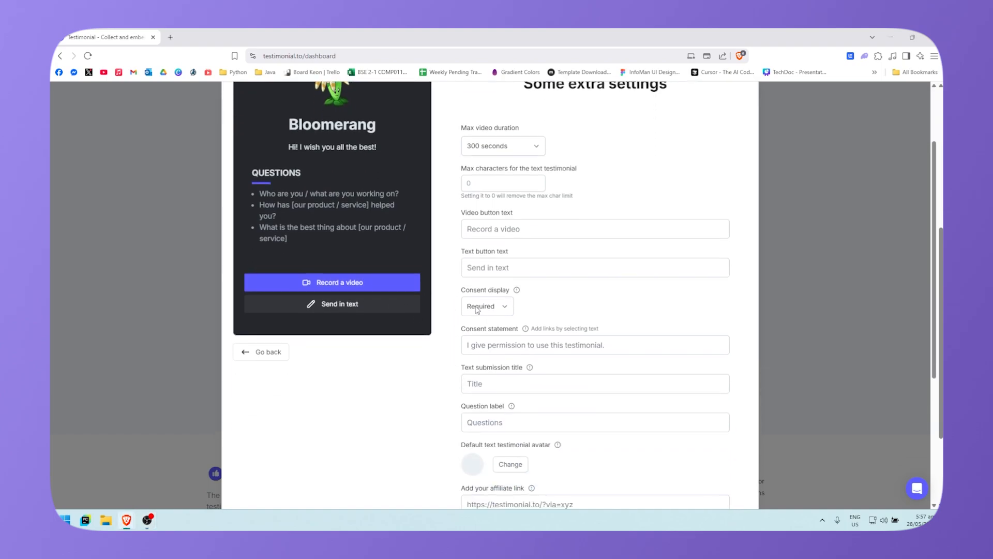
# Step: Keep consent display as Required and leave the consent statement unedited
pyautogui.click(500, 305)
pyautogui.click(499, 316)
pyautogui.moveTo(518, 294)
pyautogui.click(501, 310)
pyautogui.click(509, 313)
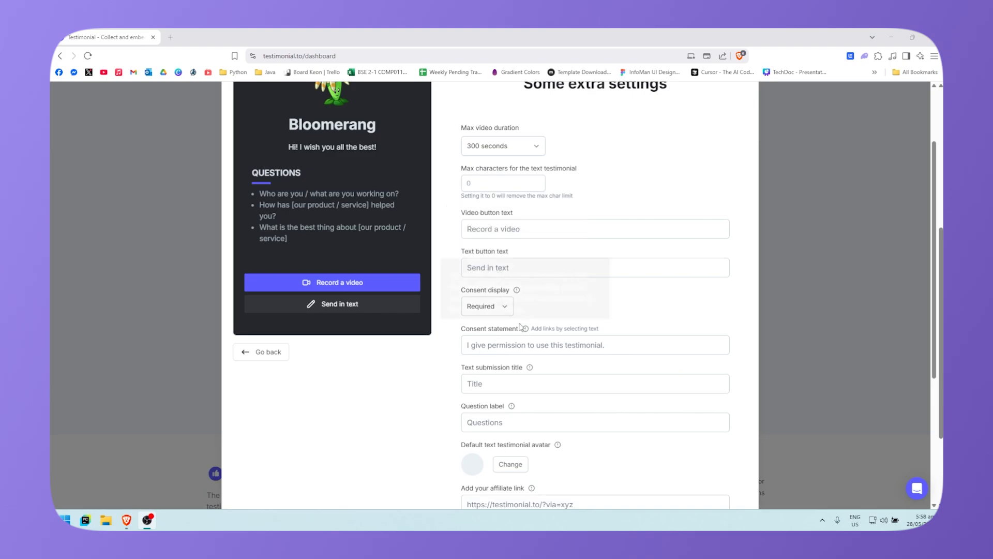
pyautogui.click(504, 307)
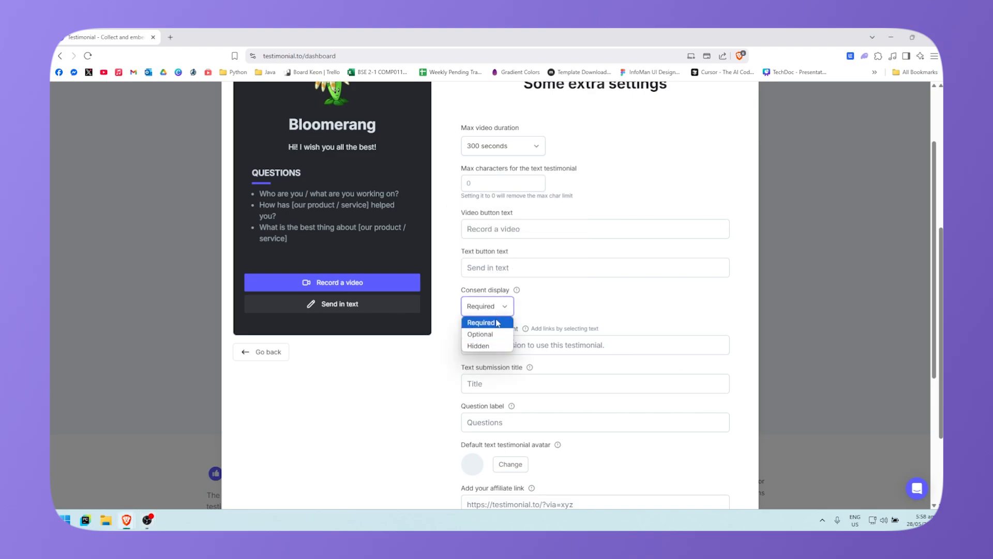
pyautogui.click(494, 322)
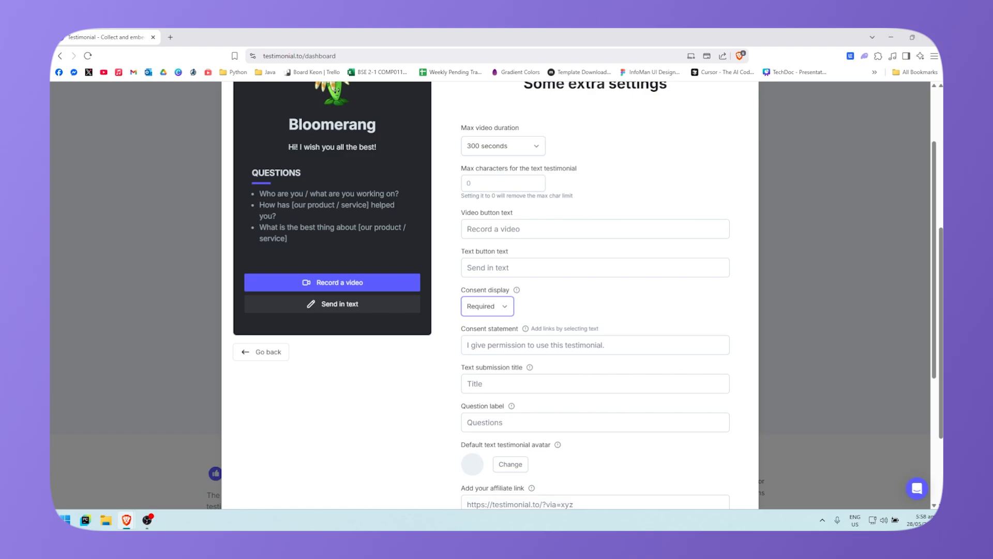
pyautogui.click(535, 353)
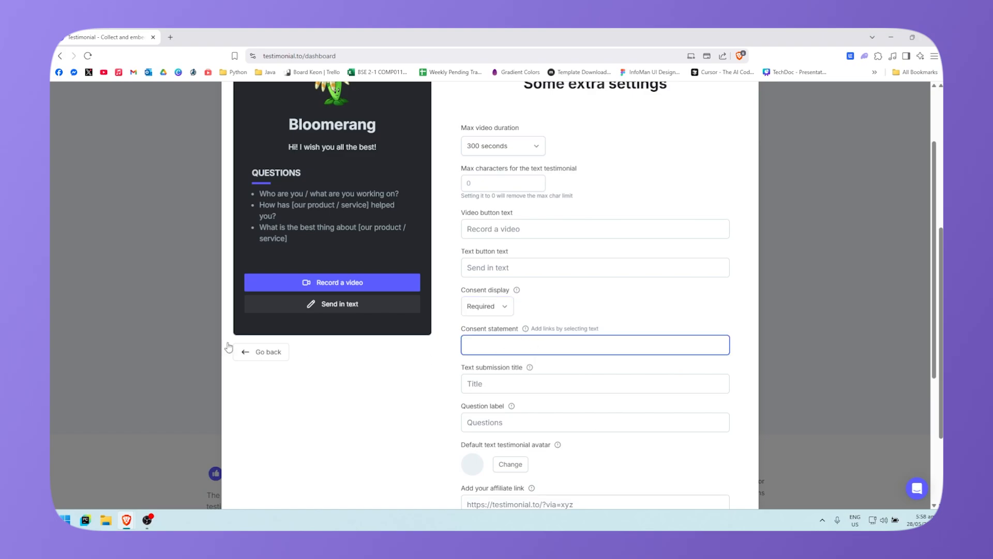
pyautogui.click(332, 387)
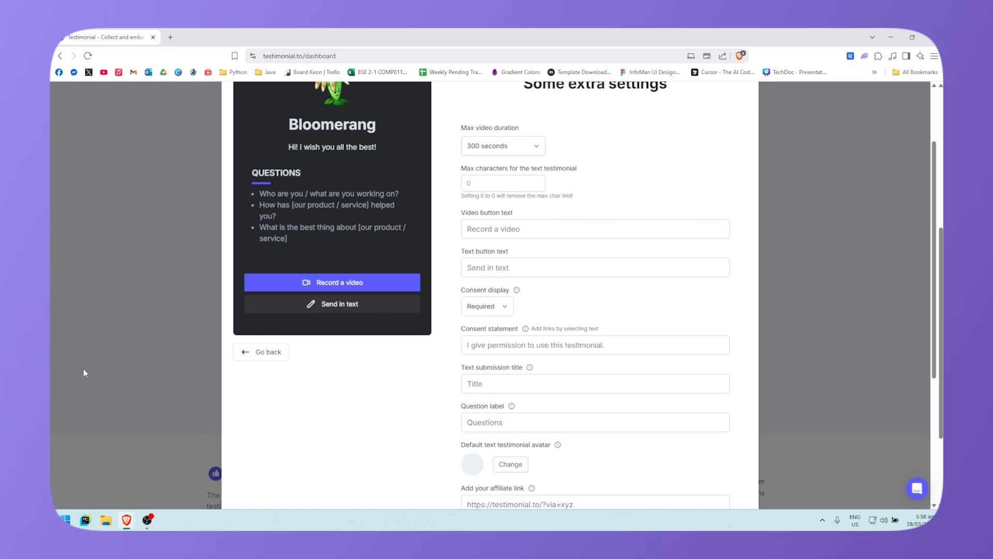
# Step: Switch on 'Disable video recording for iPhone users' lower in the extra settings
pyautogui.scroll(-1, 505, 413)
pyautogui.scroll(-3, 505, 412)
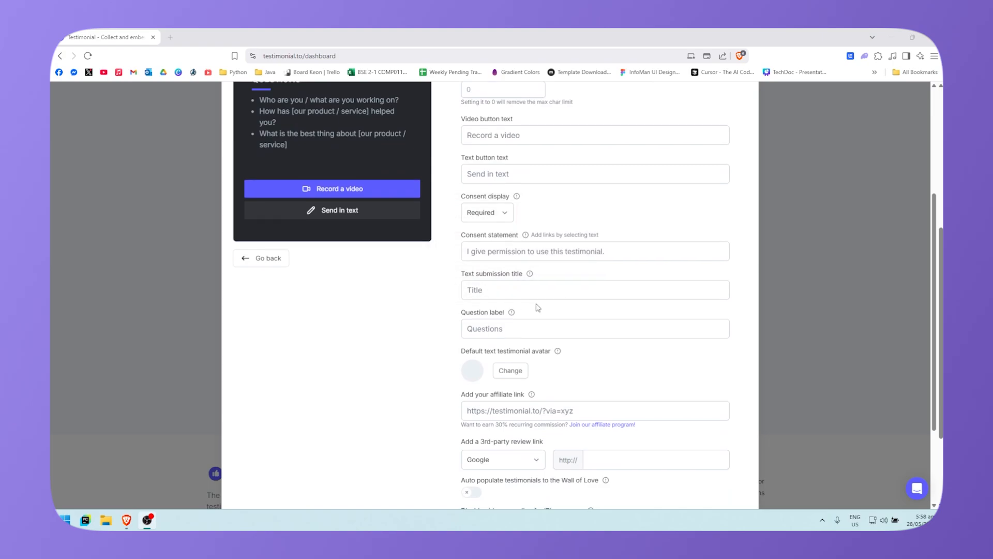
pyautogui.scroll(-2, 449, 290)
pyautogui.scroll(-2, 434, 359)
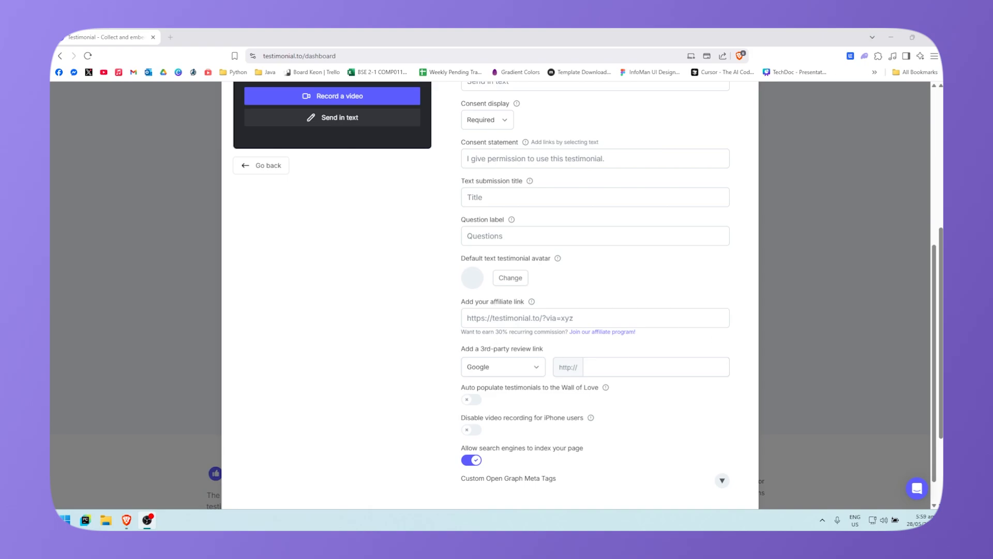
pyautogui.scroll(-1, 339, 274)
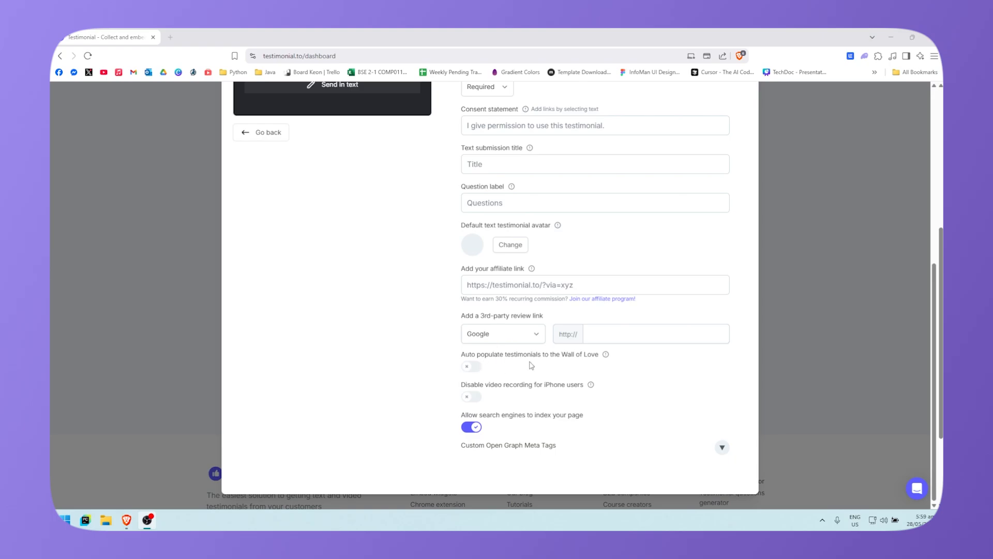
pyautogui.moveTo(606, 357)
pyautogui.moveTo(590, 388)
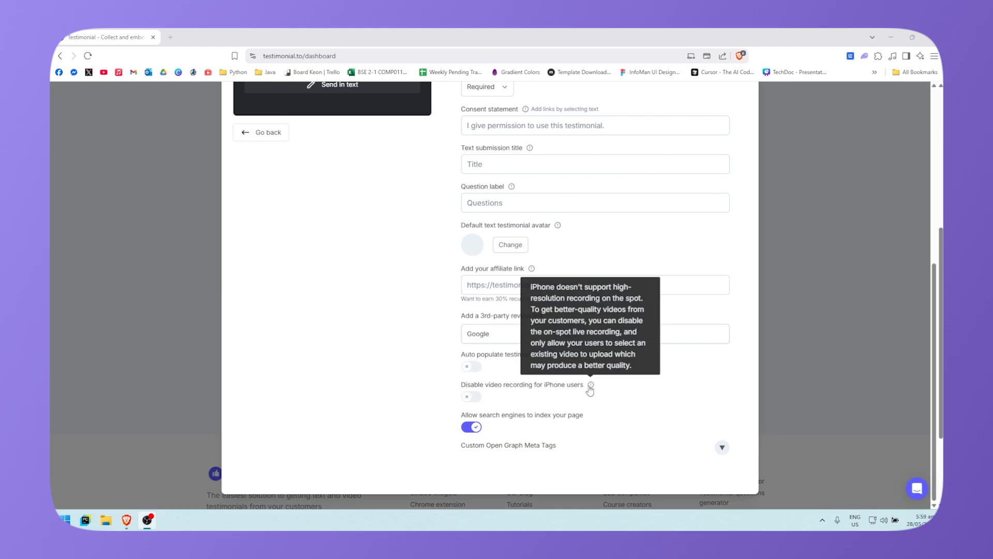
pyautogui.click(473, 398)
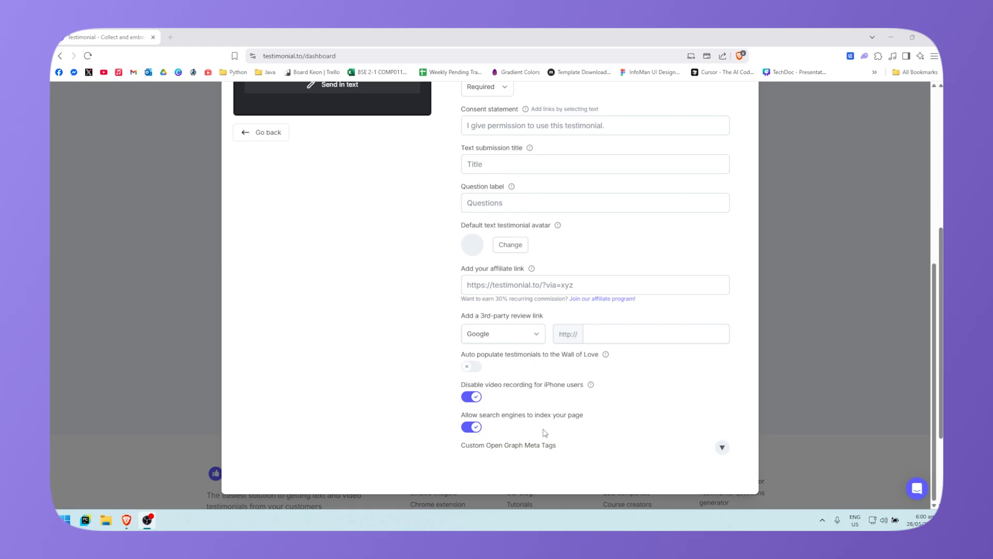
pyautogui.scroll(3, 581, 395)
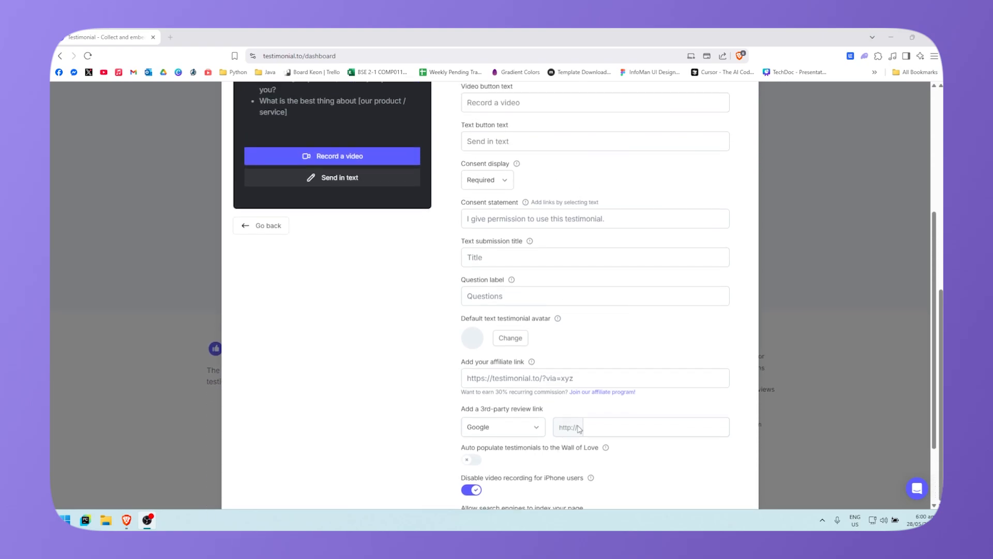
pyautogui.scroll(-5, 673, 465)
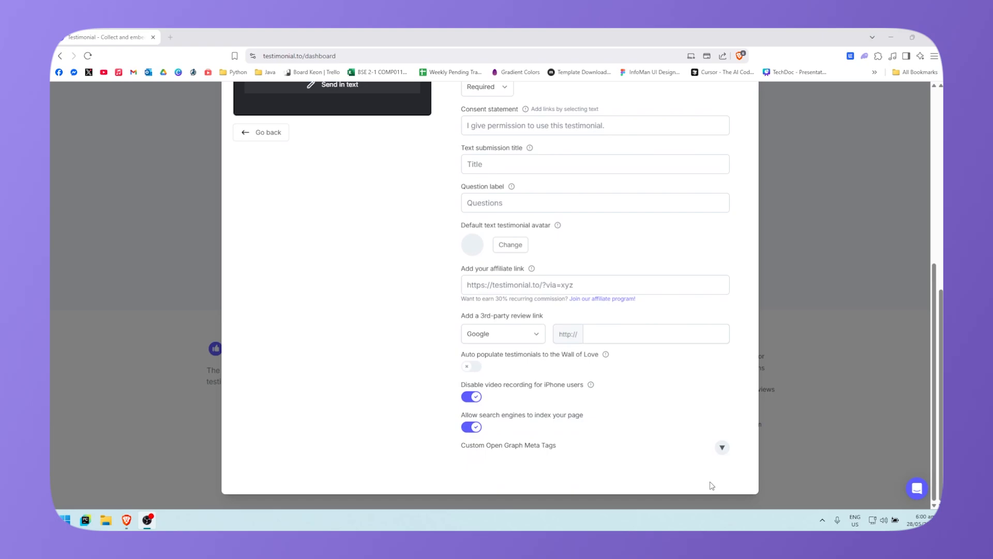
# Step: Expand the Custom Open Graph Meta Tags section to review its fields
pyautogui.click(723, 448)
pyautogui.scroll(-3, 628, 411)
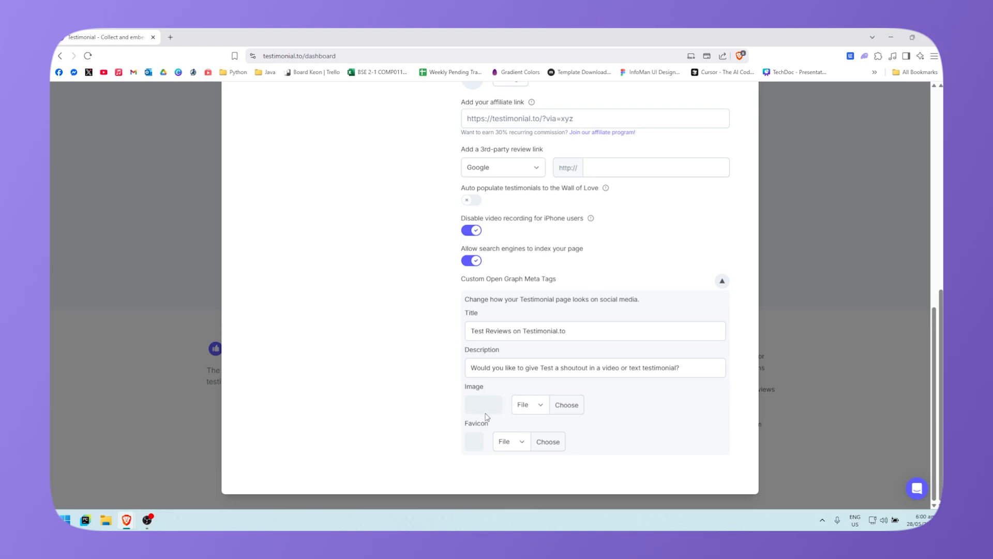
pyautogui.hotkey('alt', 'Tab')
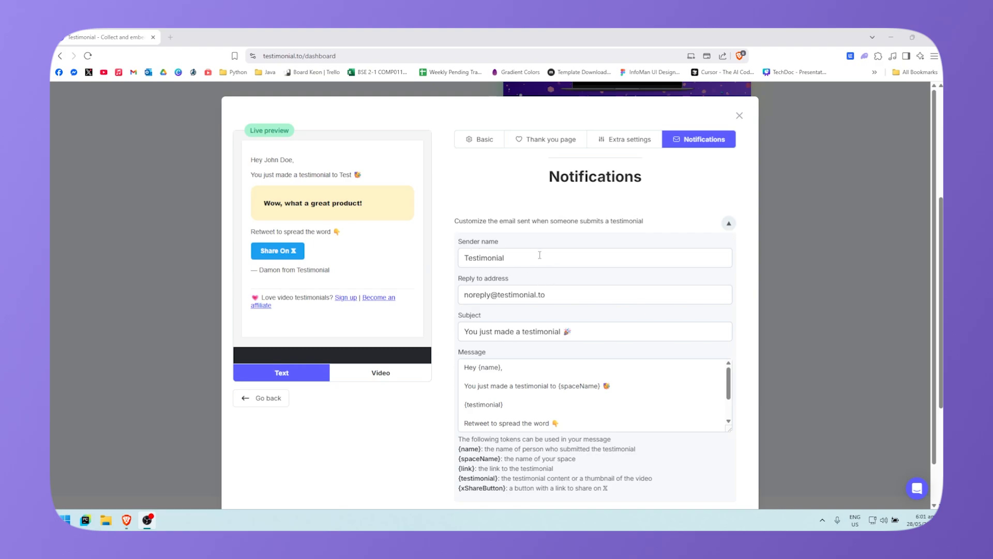
# Step: Preview the video-testimonial version of the notification email
pyautogui.scroll(-1, 558, 294)
pyautogui.scroll(1, 496, 258)
pyautogui.scroll(-1, 562, 315)
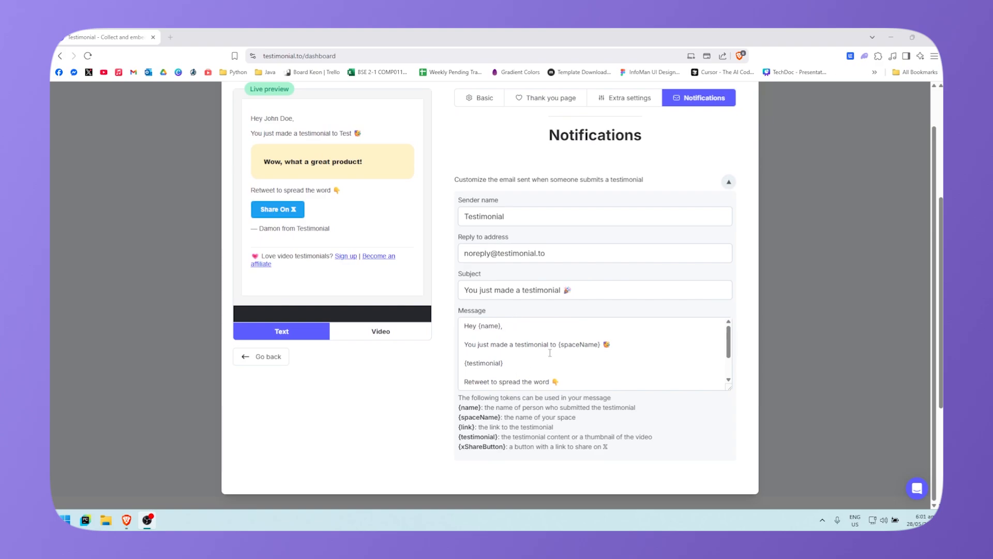
pyautogui.scroll(1, 382, 393)
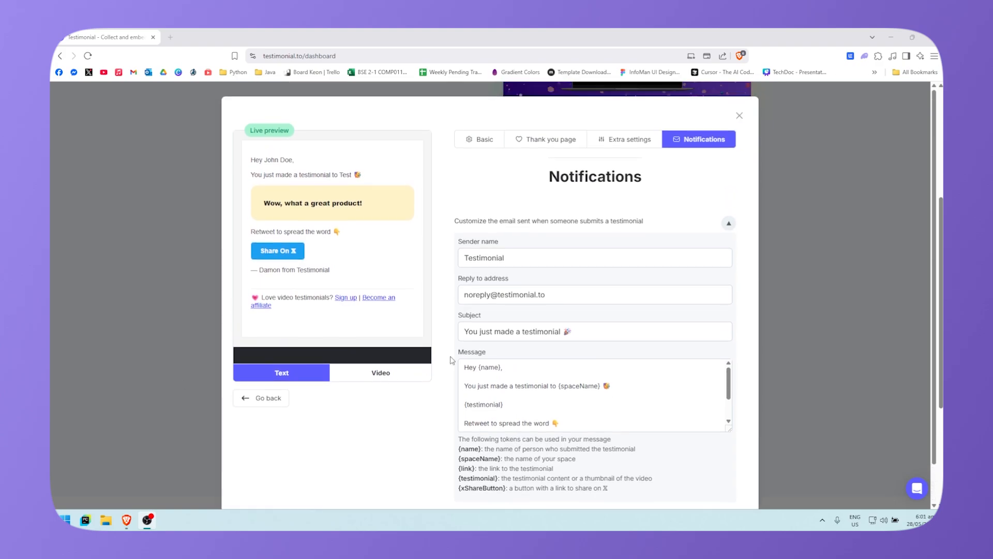
pyautogui.click(393, 380)
pyautogui.scroll(-1, 329, 272)
pyautogui.scroll(2, 394, 284)
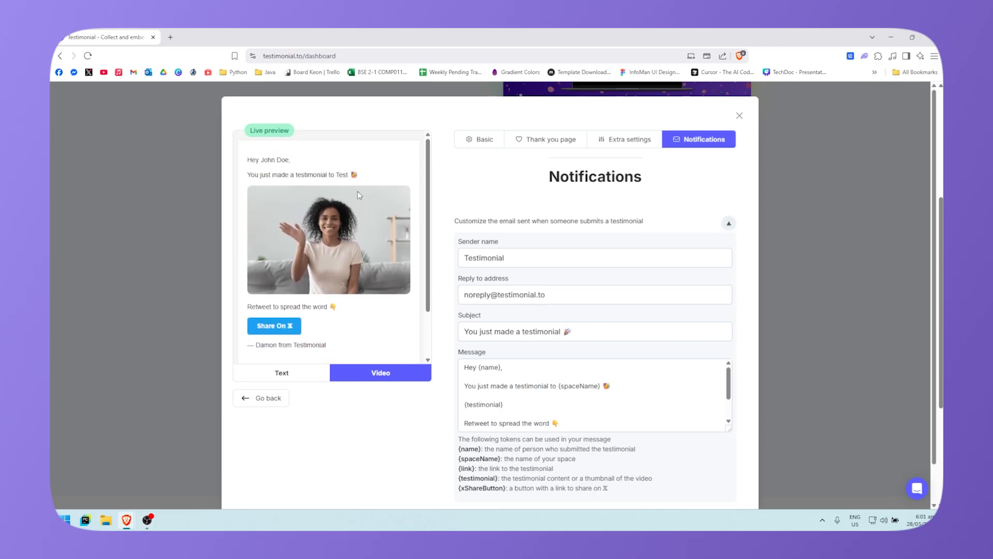
pyautogui.scroll(-2, 371, 297)
pyautogui.scroll(-2, 618, 368)
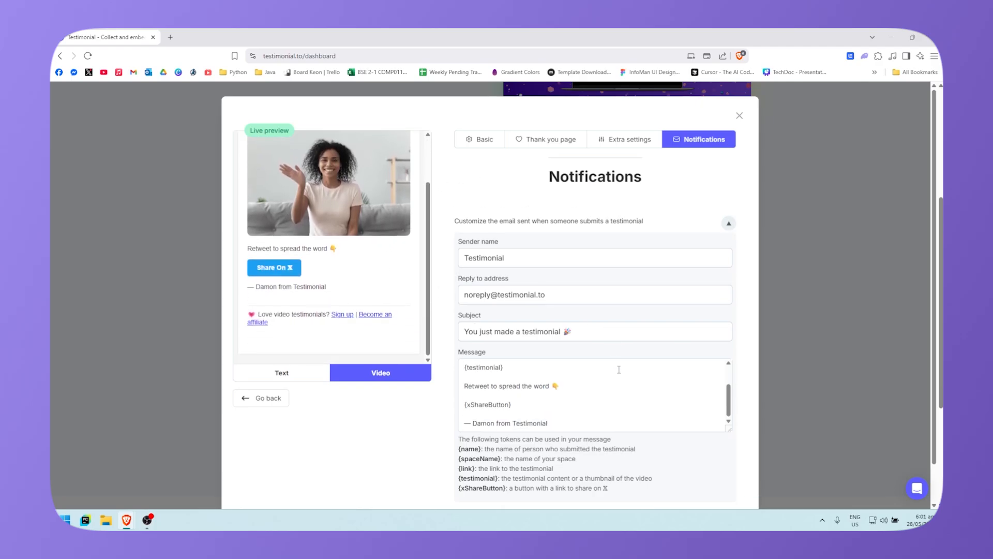
pyautogui.scroll(-1, 697, 491)
pyautogui.scroll(1, 666, 461)
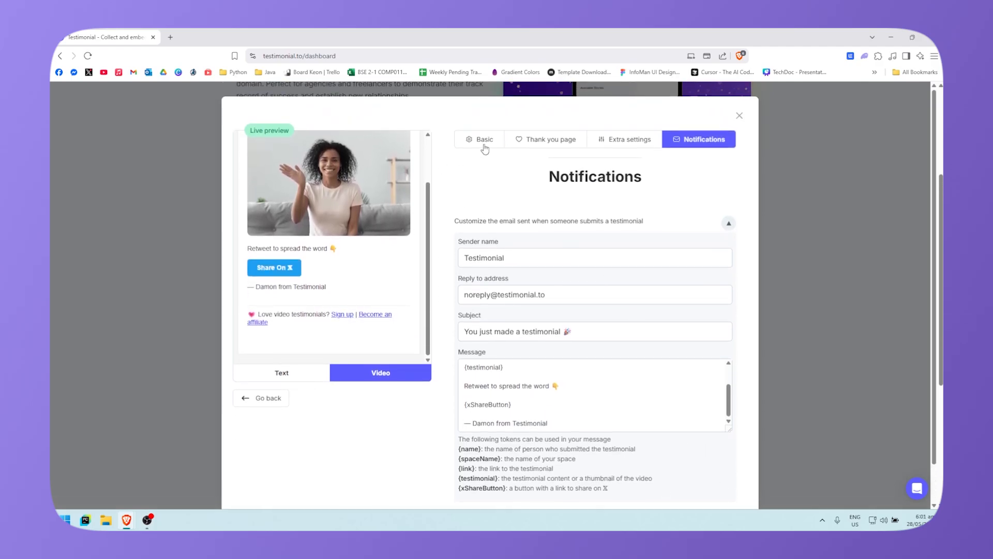
# Step: Return to Basic settings and review the three questions, Text and video collection, colour 5D5DFF, English
pyautogui.click(483, 147)
pyautogui.scroll(-5, 450, 292)
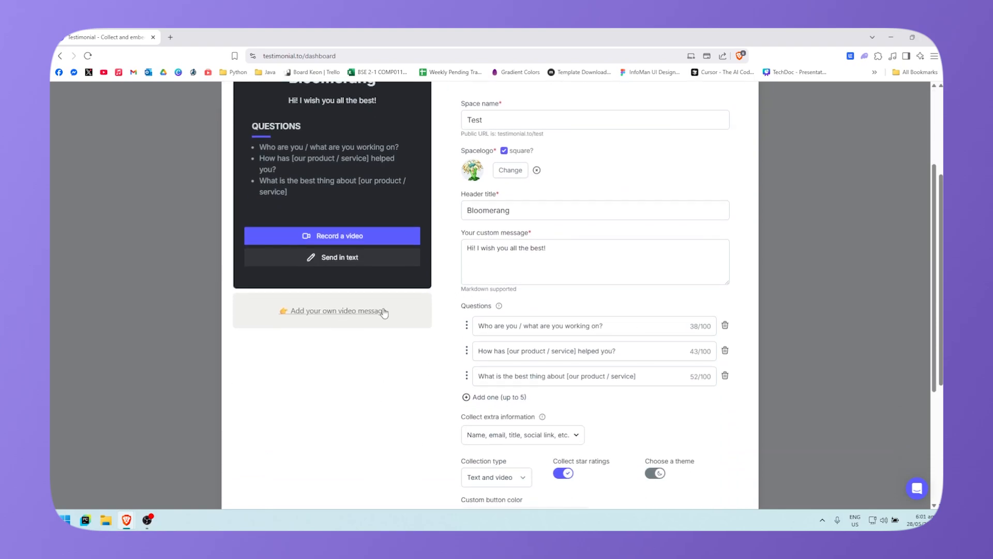
pyautogui.scroll(2, 356, 327)
pyautogui.scroll(4, 336, 300)
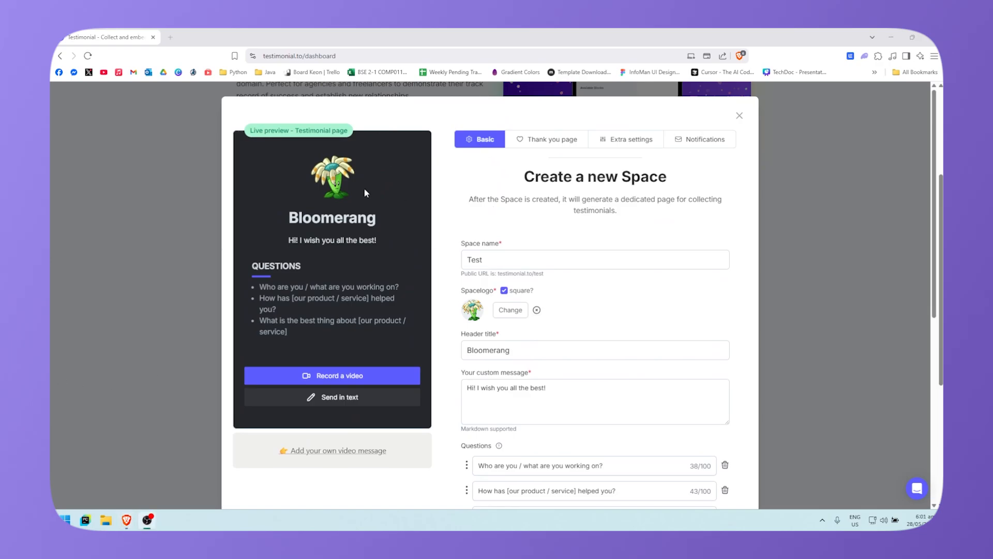
pyautogui.scroll(-2, 367, 440)
pyautogui.scroll(-7, 374, 400)
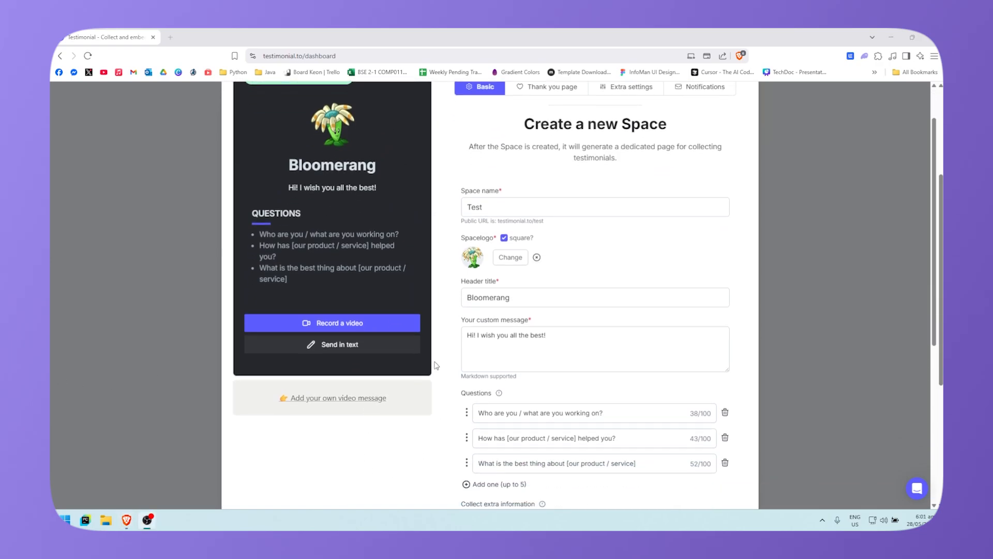
pyautogui.scroll(8, 509, 295)
pyautogui.scroll(-6, 509, 296)
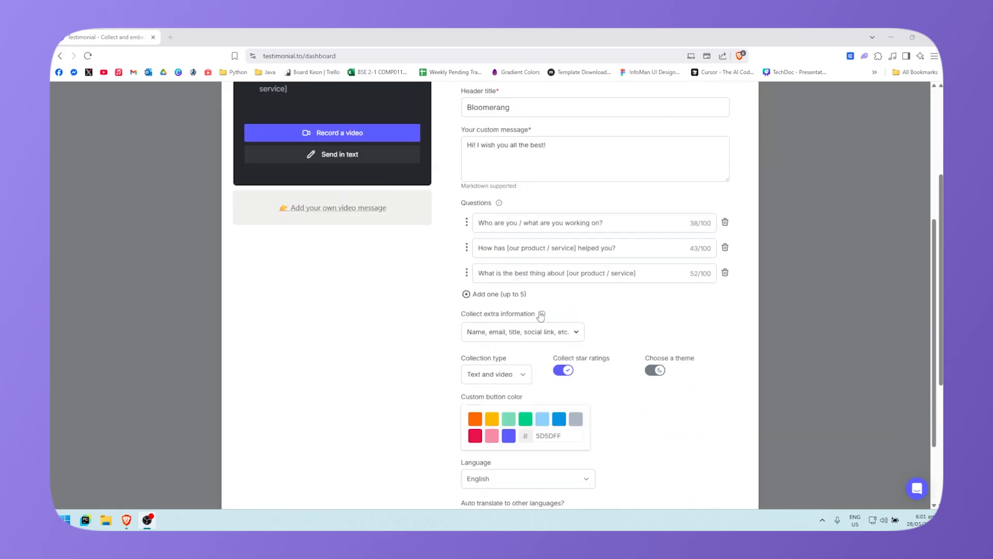
pyautogui.scroll(3, 541, 292)
pyautogui.scroll(-4, 536, 279)
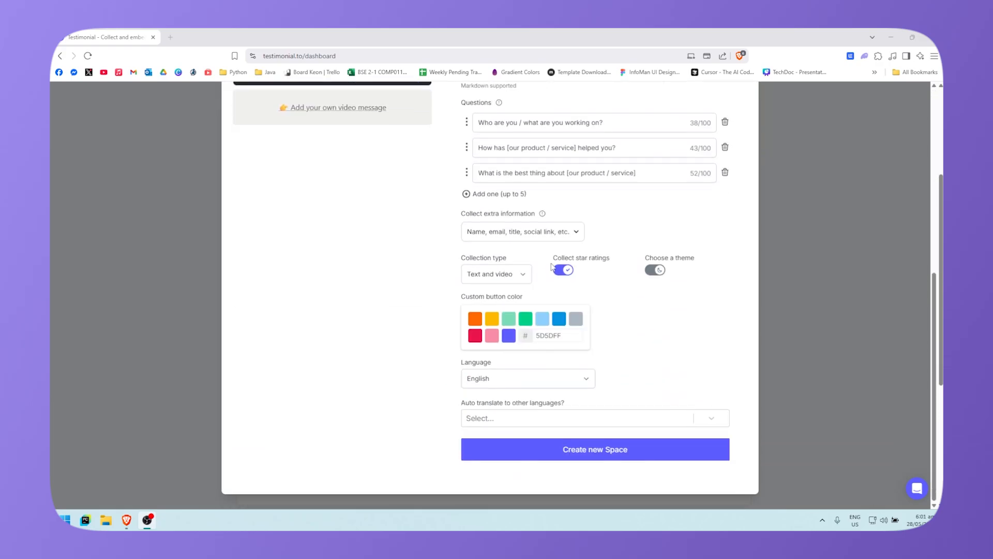
# Step: Create the Test space, copy its customer link and load testimonial.to/test208 in a new tab
pyautogui.click(583, 453)
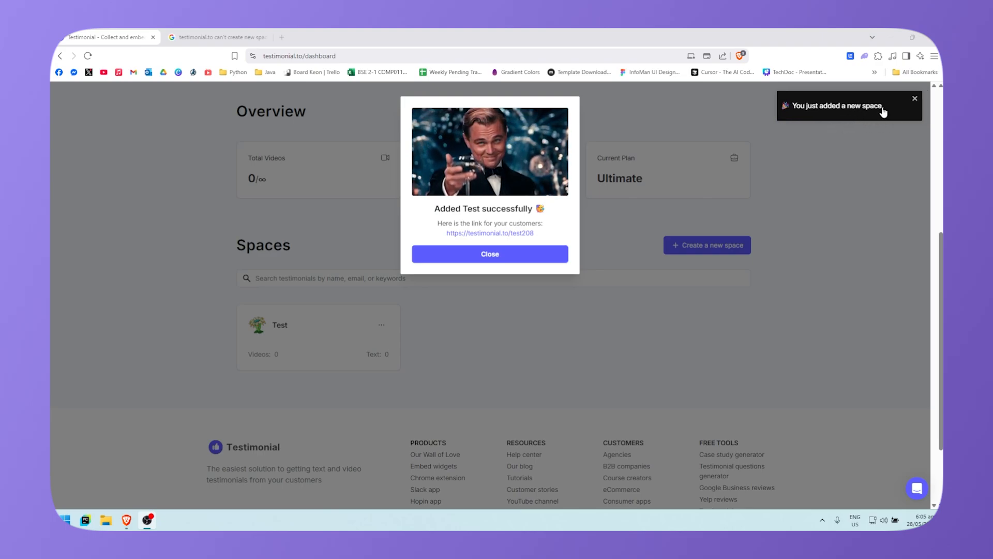
pyautogui.click(921, 98)
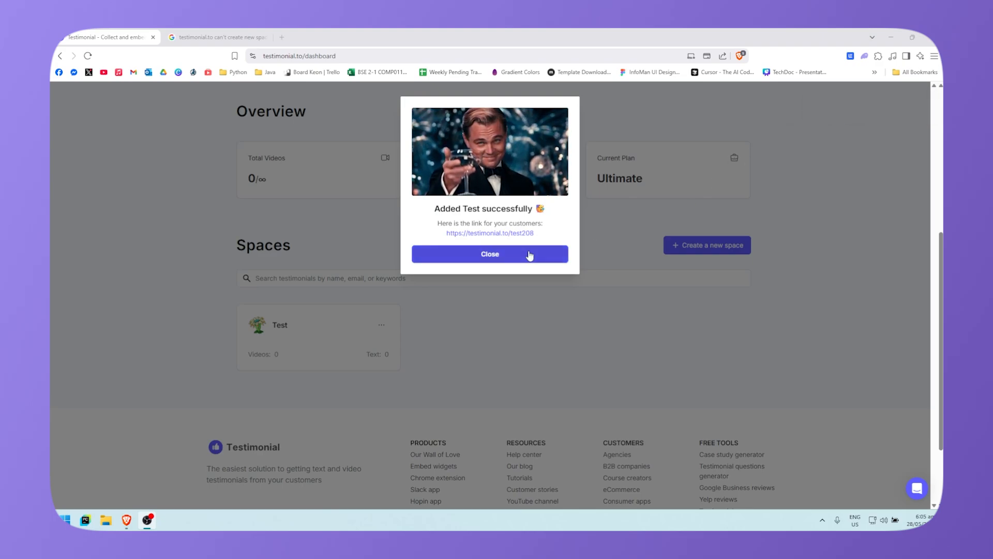
pyautogui.click(505, 234)
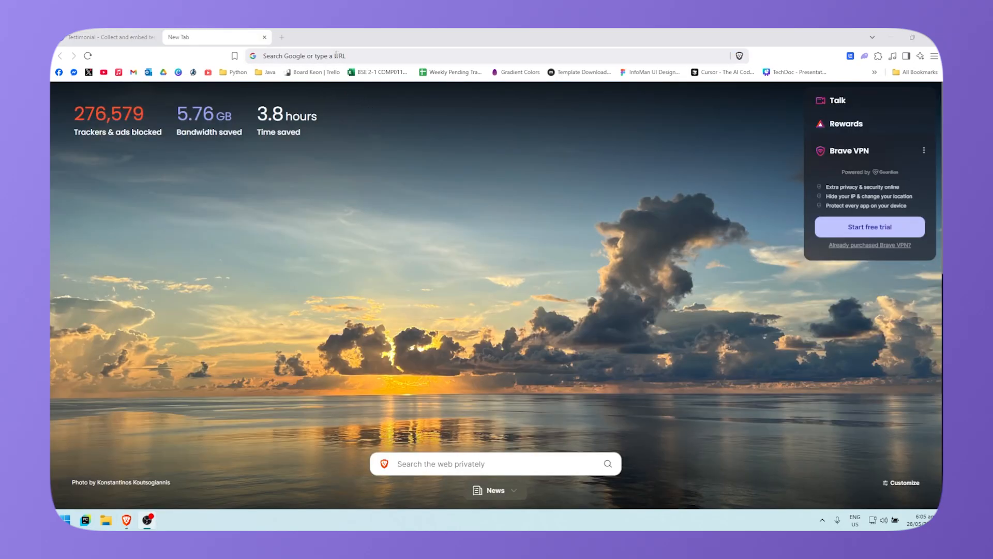
pyautogui.hotkey('ctrl', 'v')
pyautogui.press('Return')
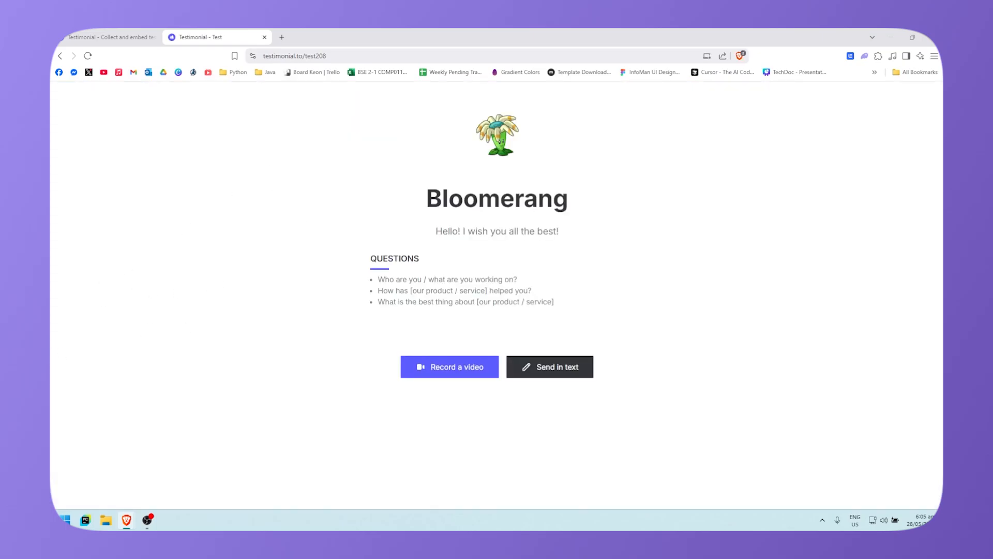
# Step: Start a video testimonial and reach the camera and microphone check allowing 300-second videos
pyautogui.hotkey('alt', 'Tab')
pyautogui.click(468, 368)
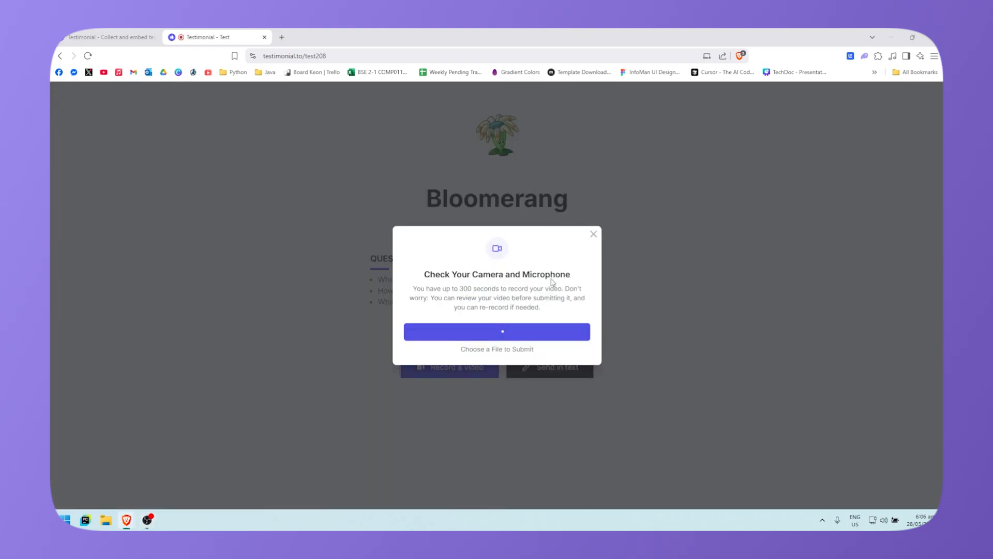
pyautogui.scroll(-1, 517, 277)
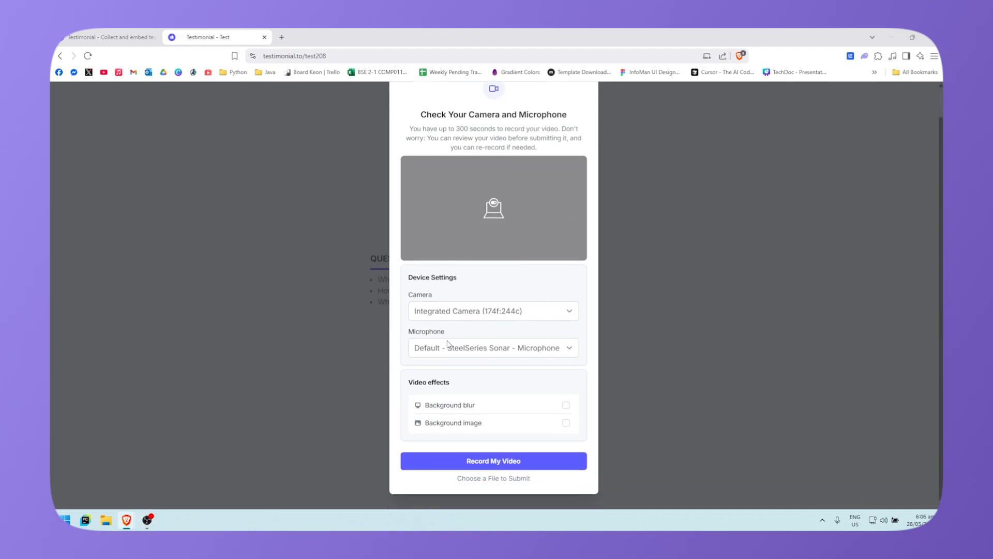
pyautogui.scroll(1, 495, 330)
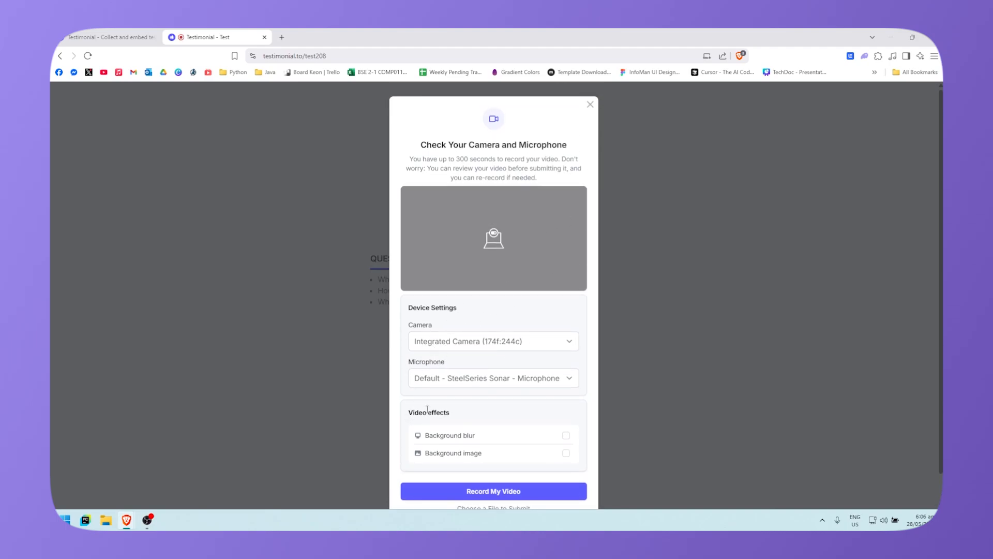
pyautogui.scroll(-1, 525, 372)
pyautogui.scroll(1, 594, 341)
pyautogui.click(147, 520)
pyautogui.scroll(-1, 702, 352)
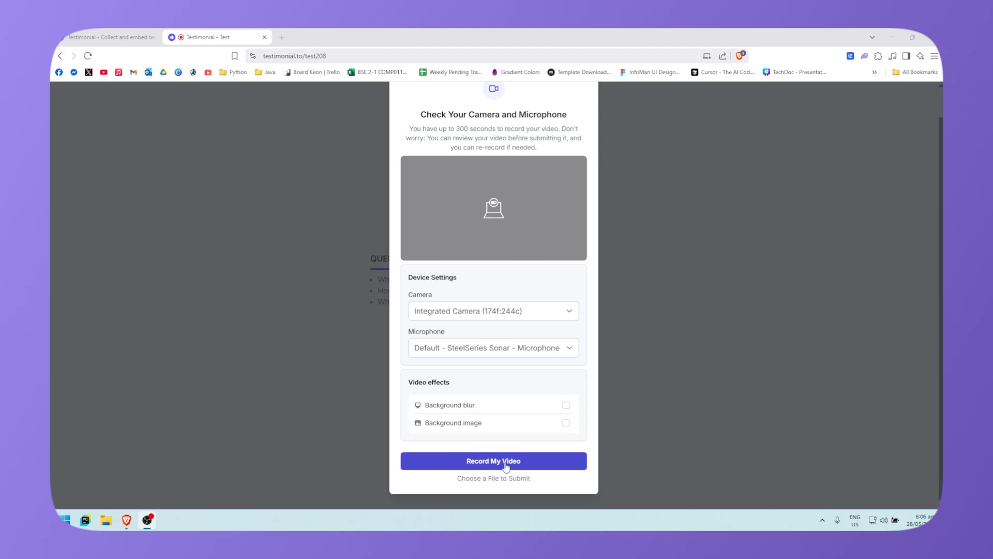
# Step: Record a short video after the countdown and stop it to reach the review screen
pyautogui.click(521, 465)
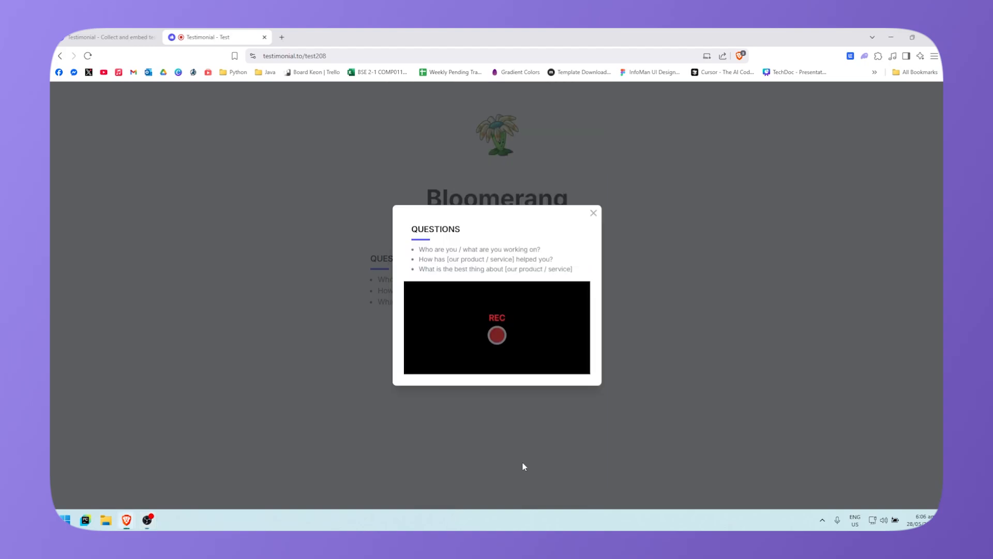
pyautogui.click(497, 336)
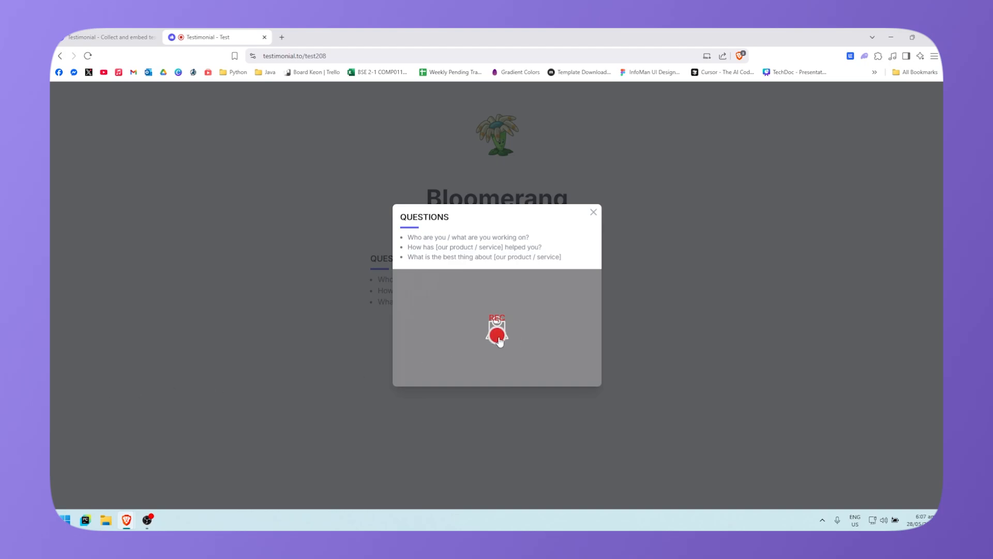
pyautogui.click(498, 338)
pyautogui.click(497, 328)
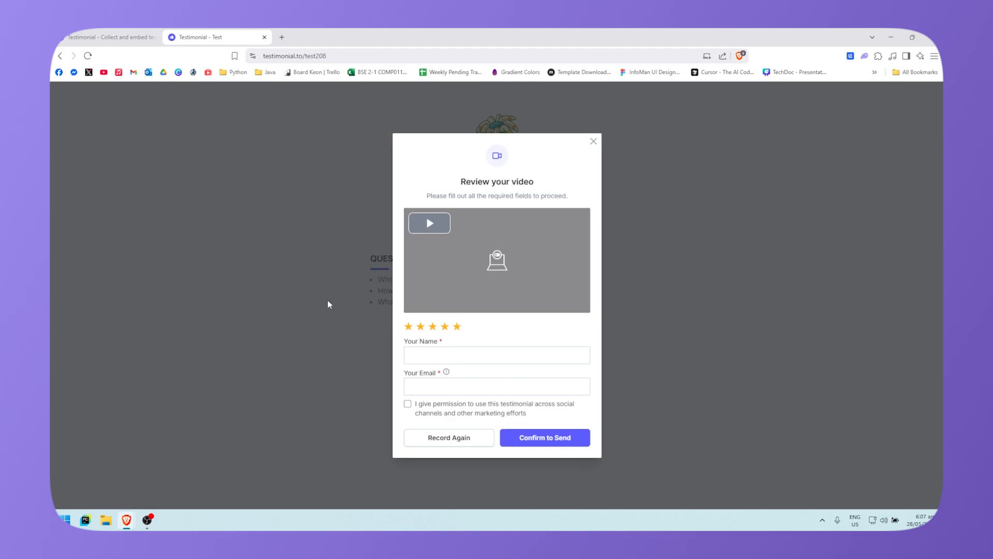
# Step: Fill in the reviewer's name and email, tick the usage permission and try submitting
pyautogui.click(453, 360)
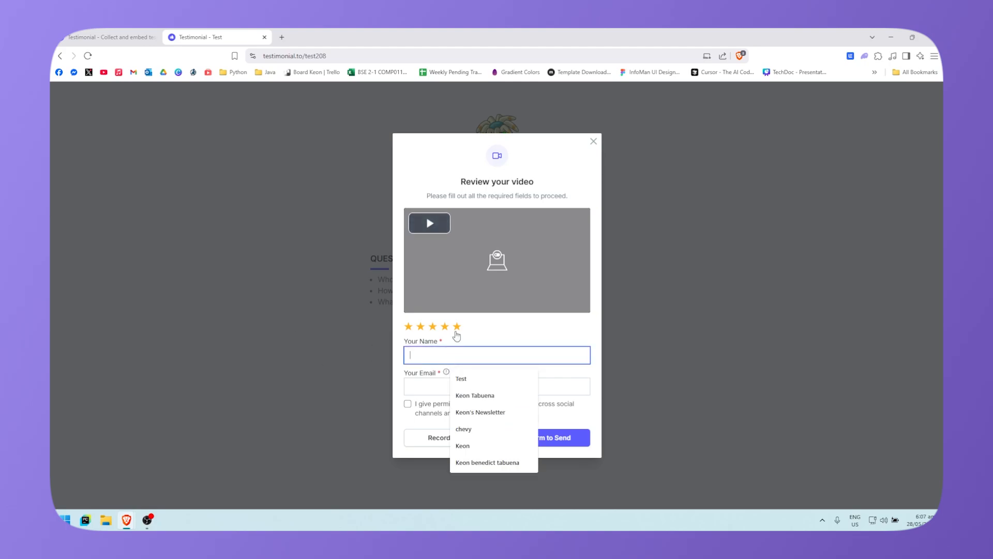
pyautogui.doubleClick(461, 340)
pyautogui.click(474, 344)
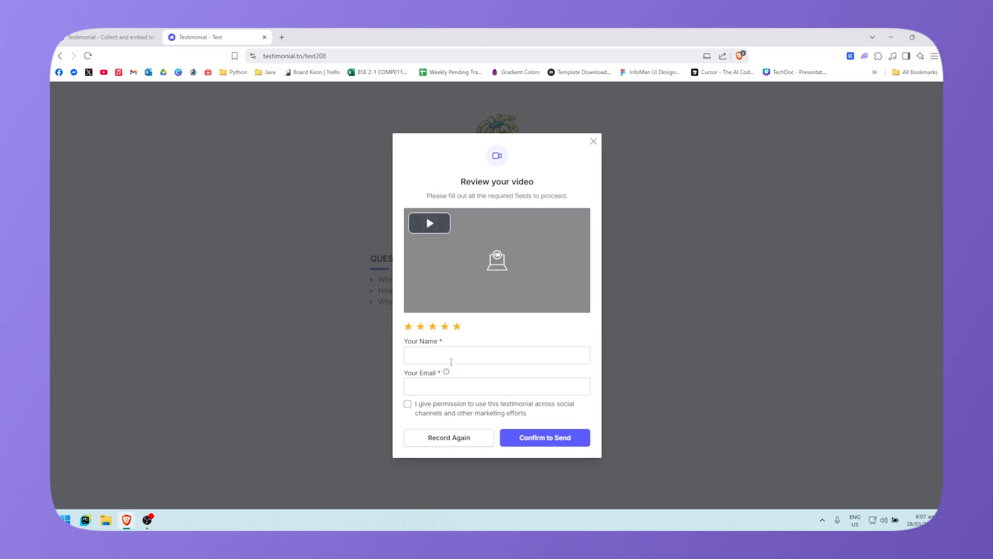
pyautogui.click(478, 356)
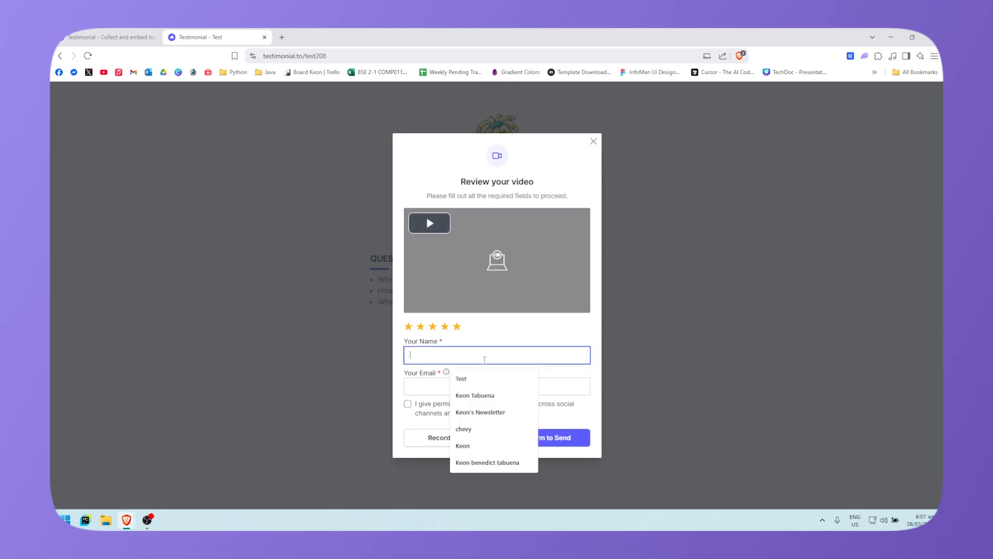
pyautogui.click(425, 386)
pyautogui.click(405, 416)
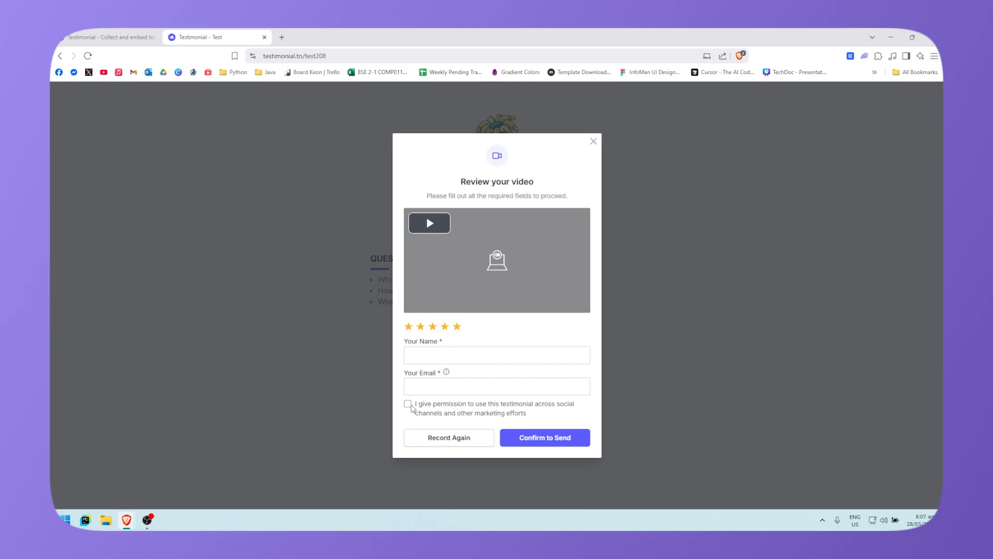
pyautogui.click(407, 403)
pyautogui.click(554, 436)
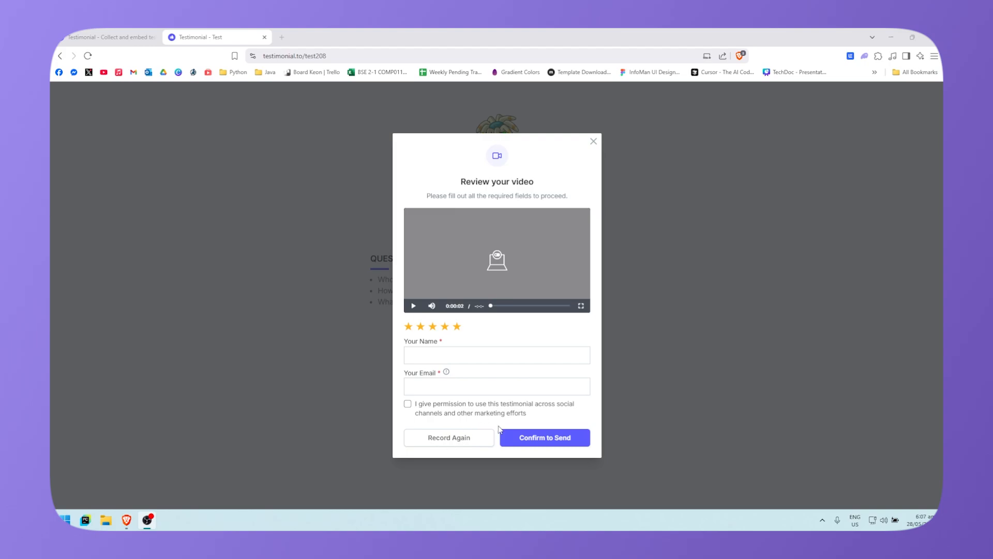
# Step: Refill the name from saved suggestions, re-tick permission and send the video for upload
pyautogui.click(556, 442)
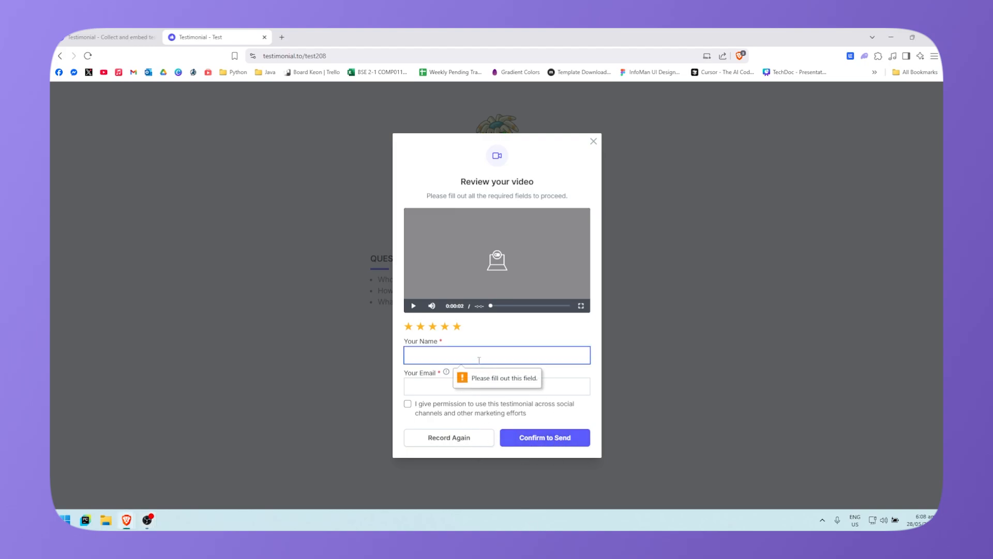
pyautogui.click(502, 357)
pyautogui.click(430, 387)
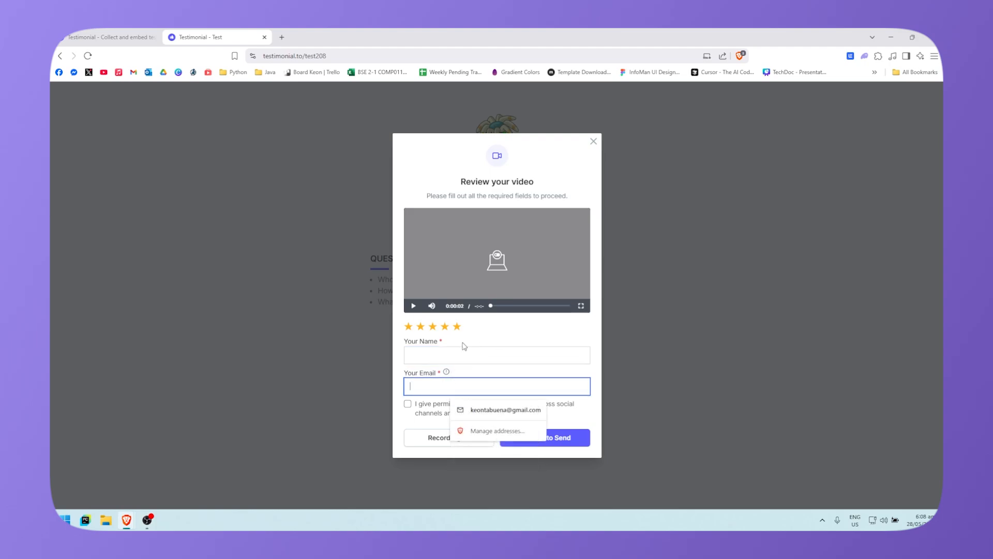
pyautogui.click(443, 354)
pyautogui.click(382, 335)
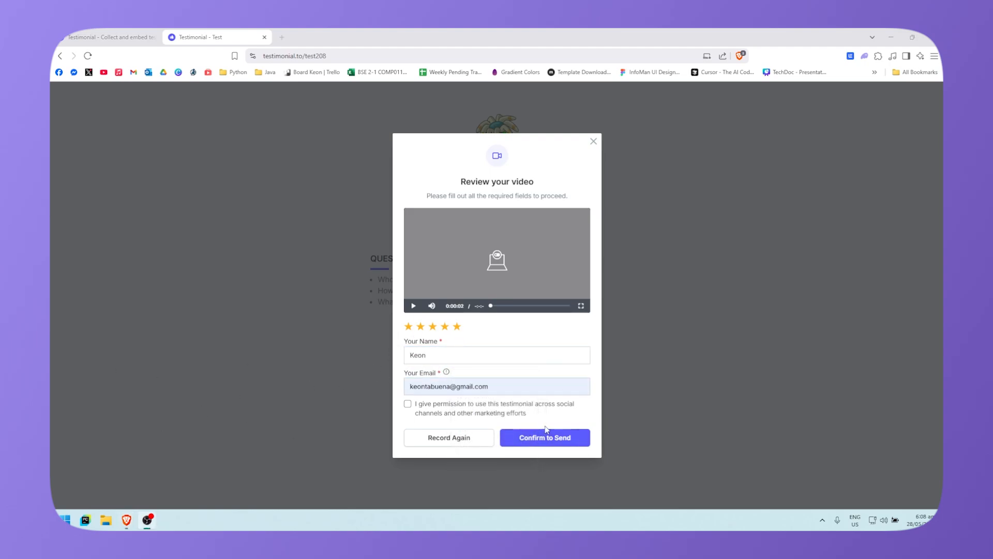
pyautogui.click(546, 439)
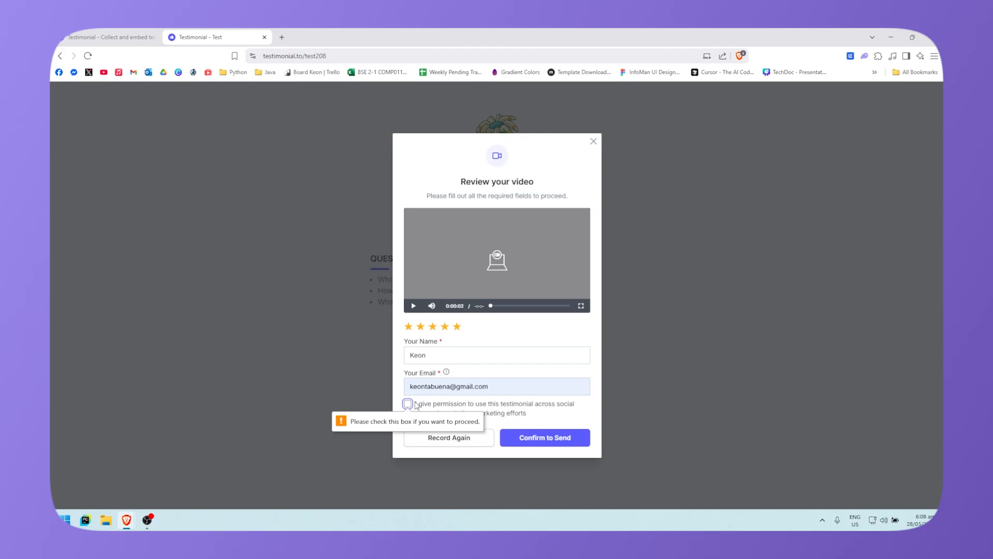
pyautogui.click(408, 406)
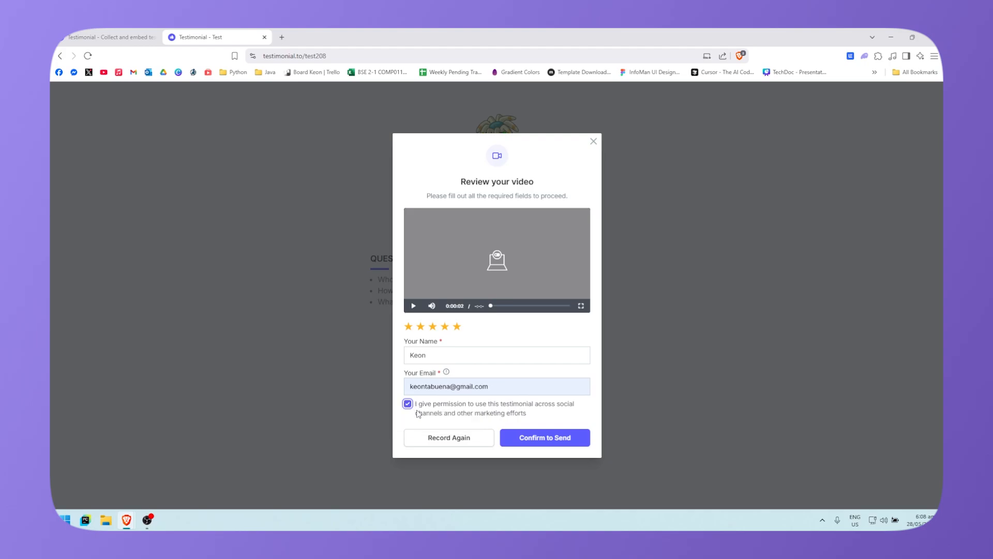
pyautogui.click(539, 442)
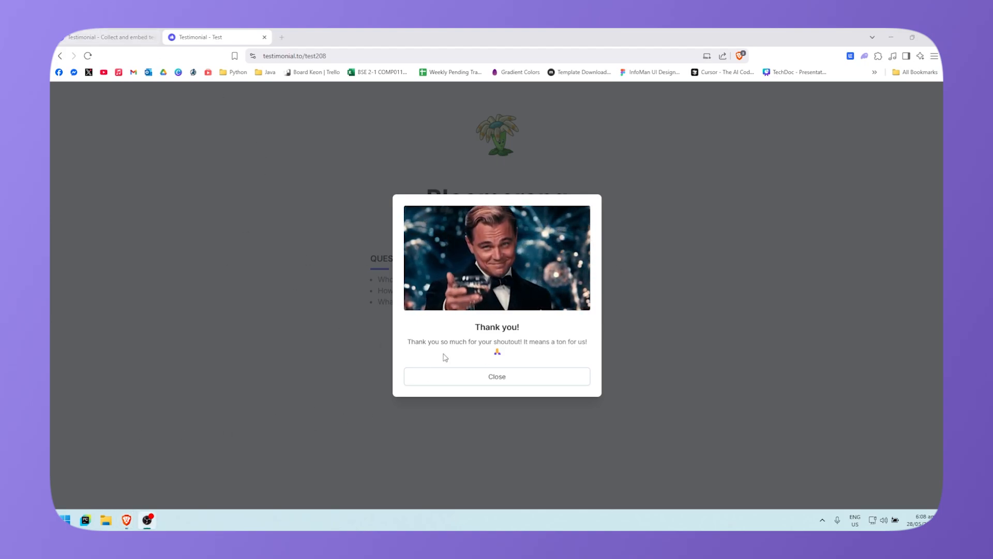
# Step: Dismiss the space-created confirmation on the dashboard and close the Thank you message
pyautogui.click(115, 36)
pyautogui.click(470, 257)
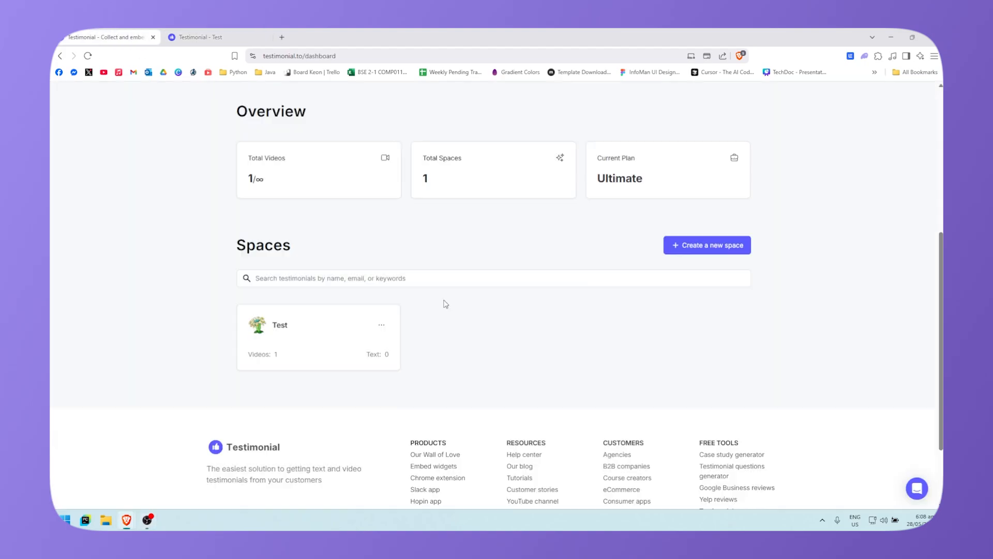
pyautogui.click(202, 37)
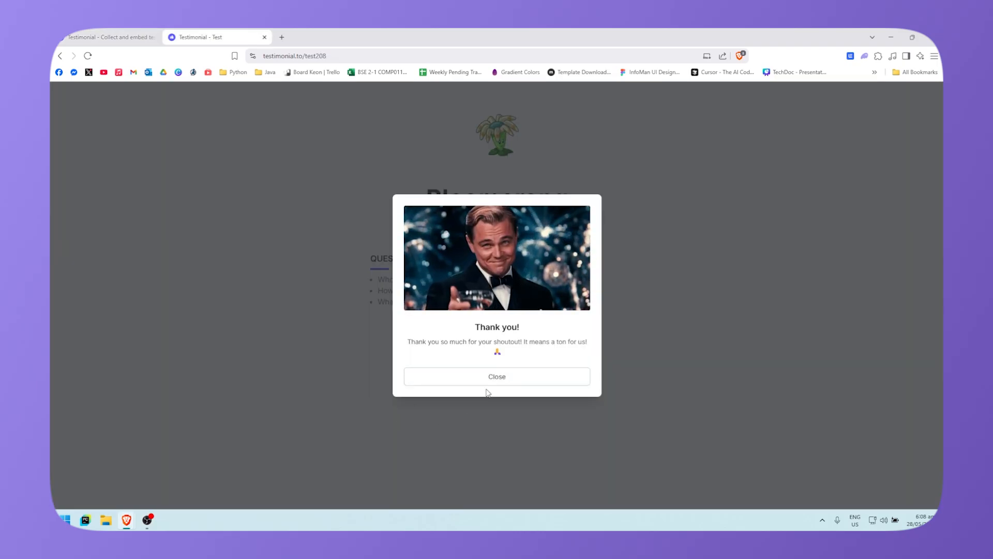
pyautogui.click(514, 383)
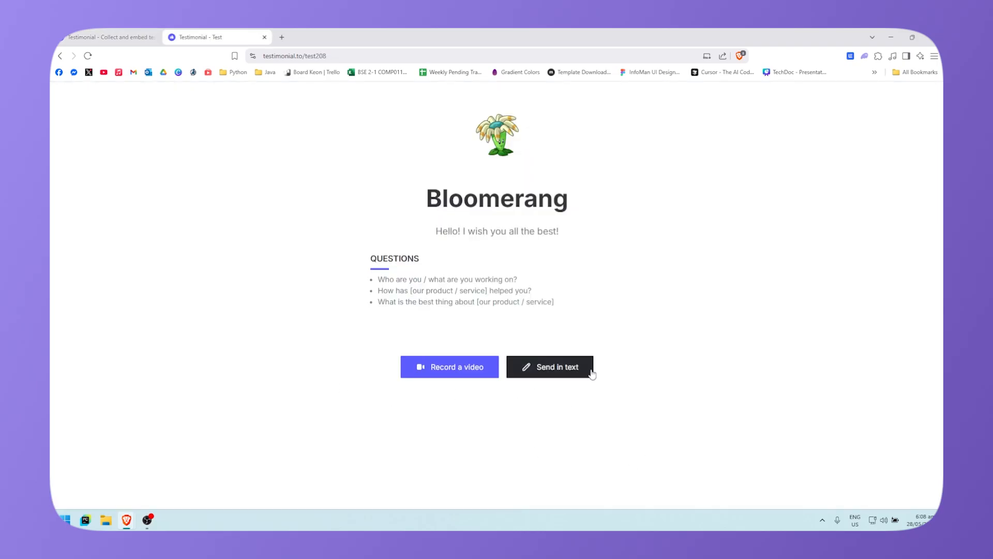
# Step: Open the Send in text form, close it unwritten, and close the public page tab
pyautogui.click(544, 369)
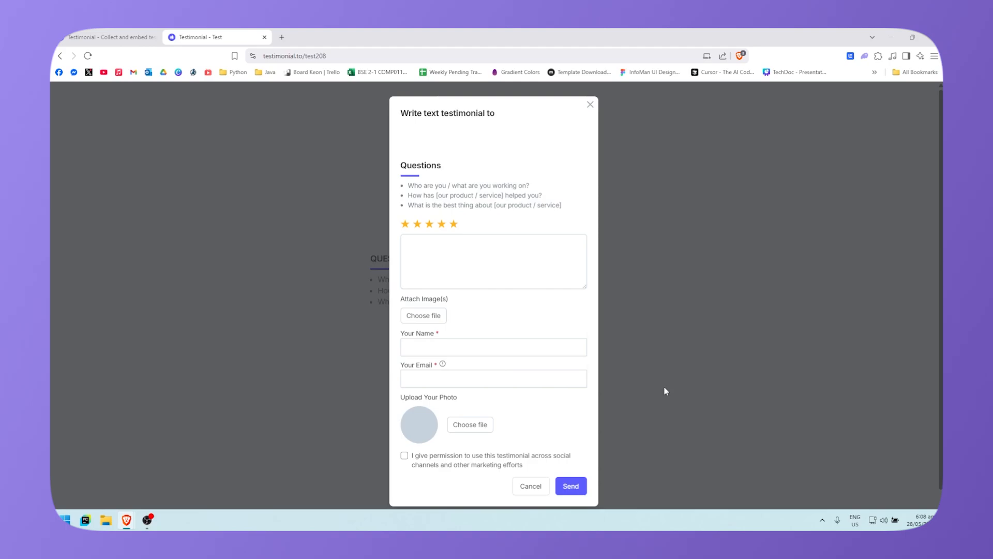
pyautogui.scroll(-1, 545, 310)
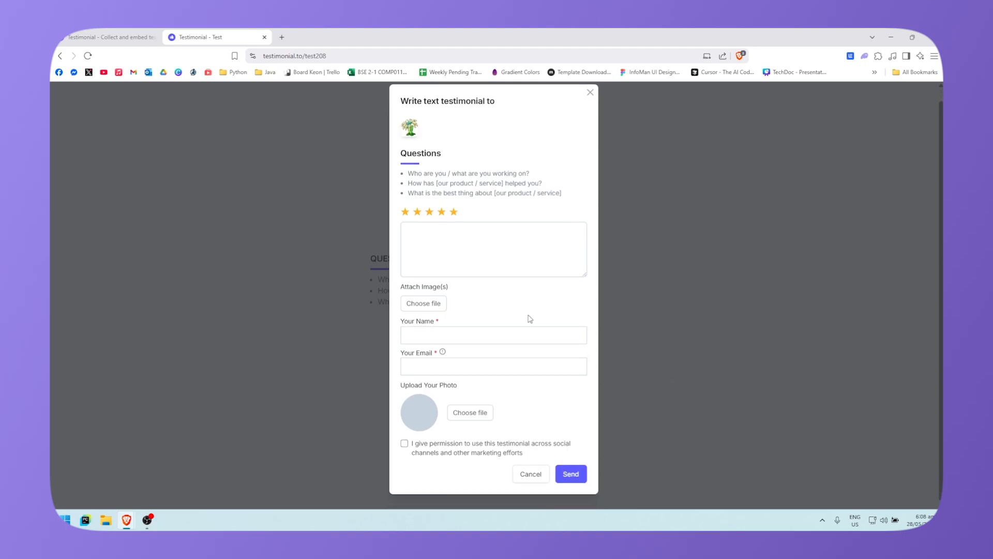
pyautogui.scroll(1, 530, 318)
pyautogui.click(541, 249)
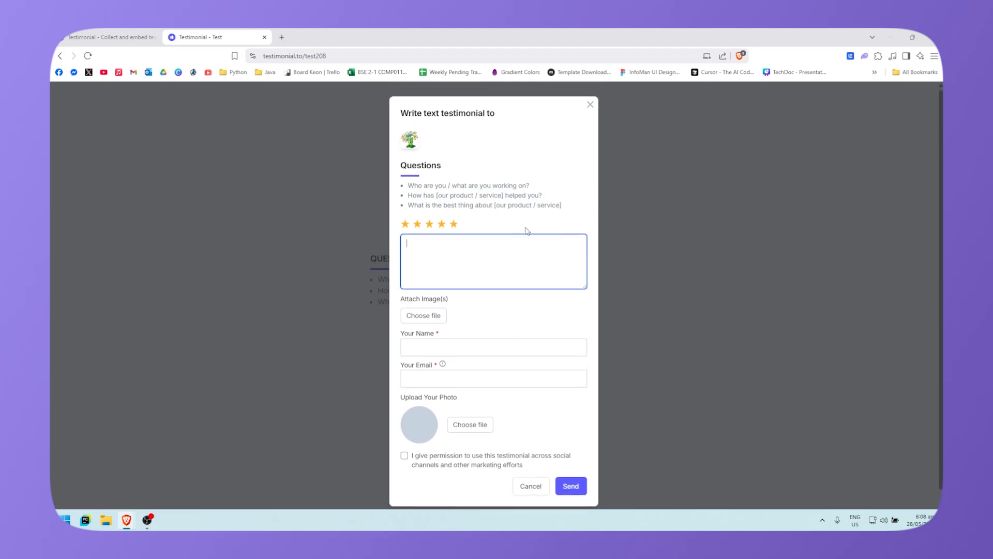
pyautogui.click(561, 319)
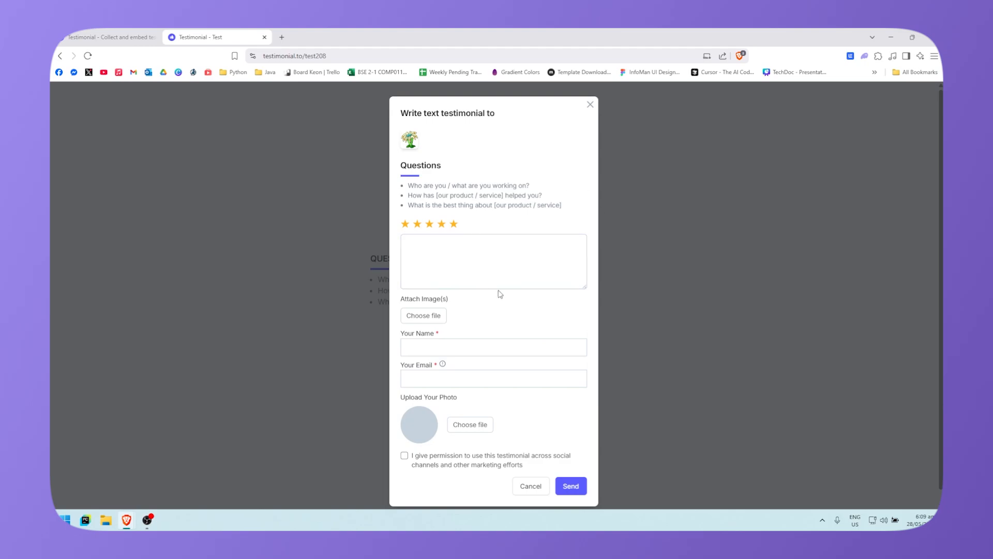
pyautogui.scroll(-1, 480, 332)
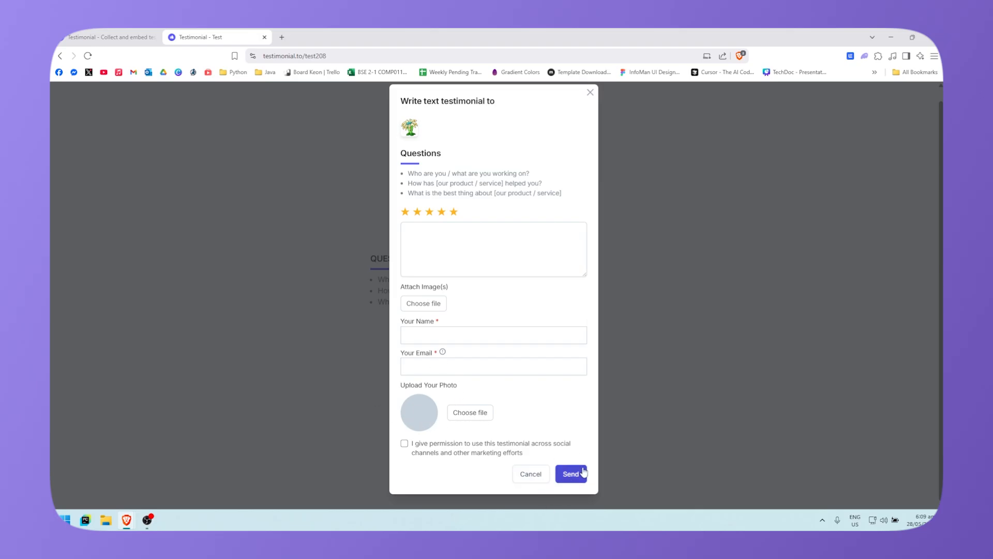
pyautogui.click(590, 93)
pyautogui.hotkey('ctrl', 'w')
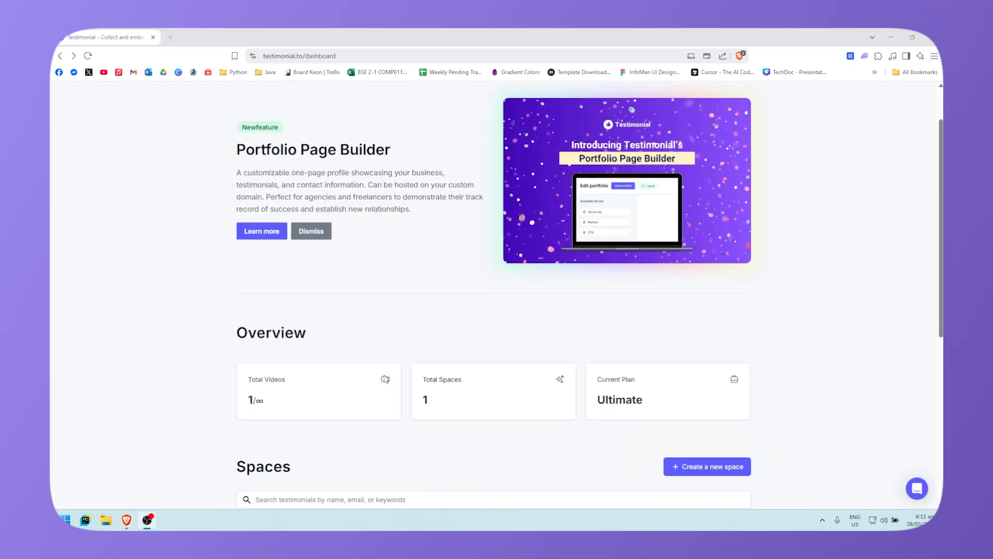
# Step: Open Manage testimonials from the Test space card's options menu
pyautogui.scroll(-6, 393, 377)
pyautogui.scroll(2, 379, 346)
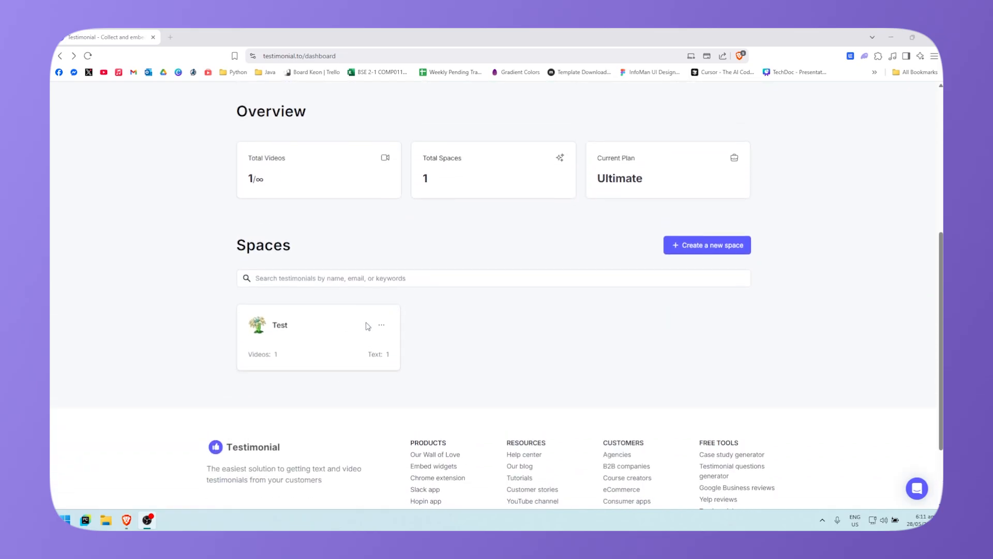
pyautogui.scroll(-1, 367, 326)
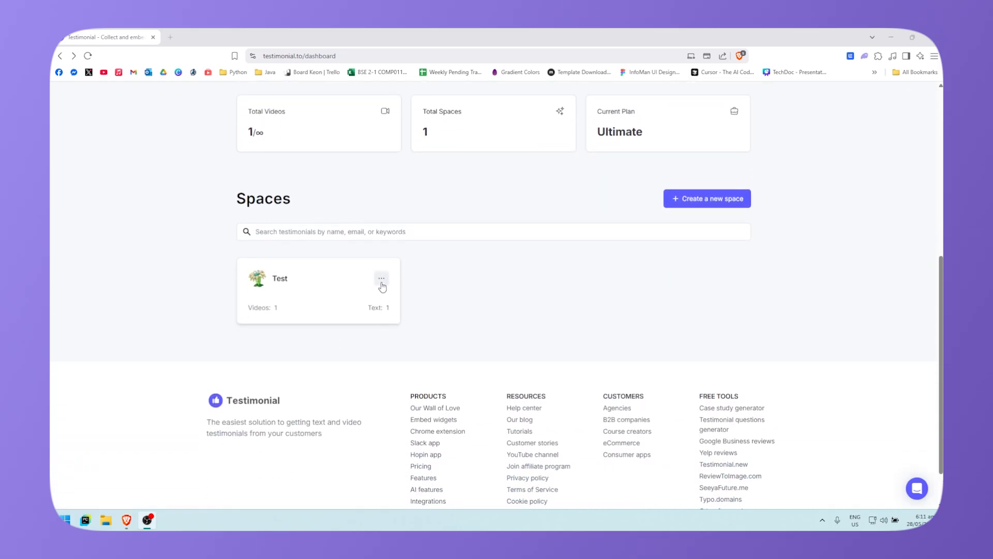
pyautogui.click(379, 279)
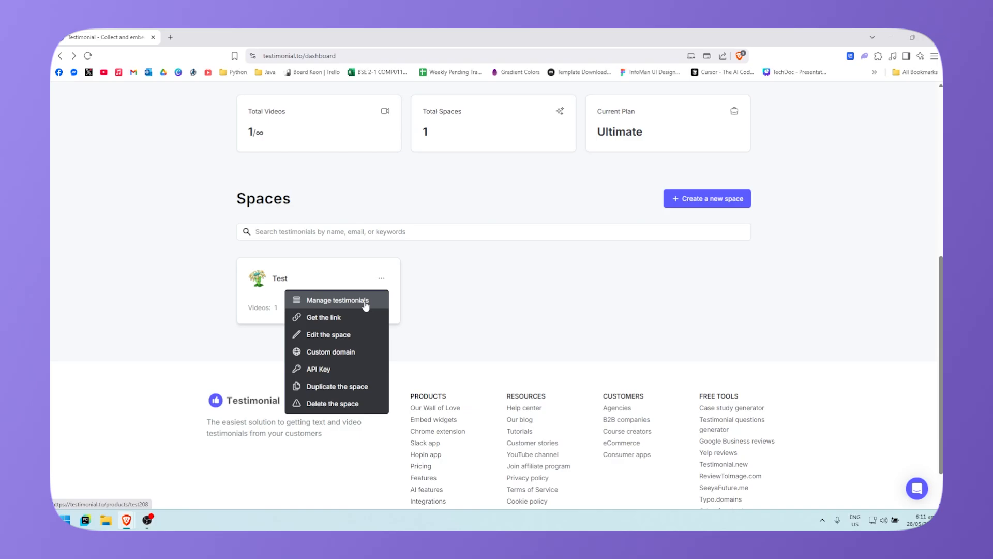
pyautogui.click(365, 302)
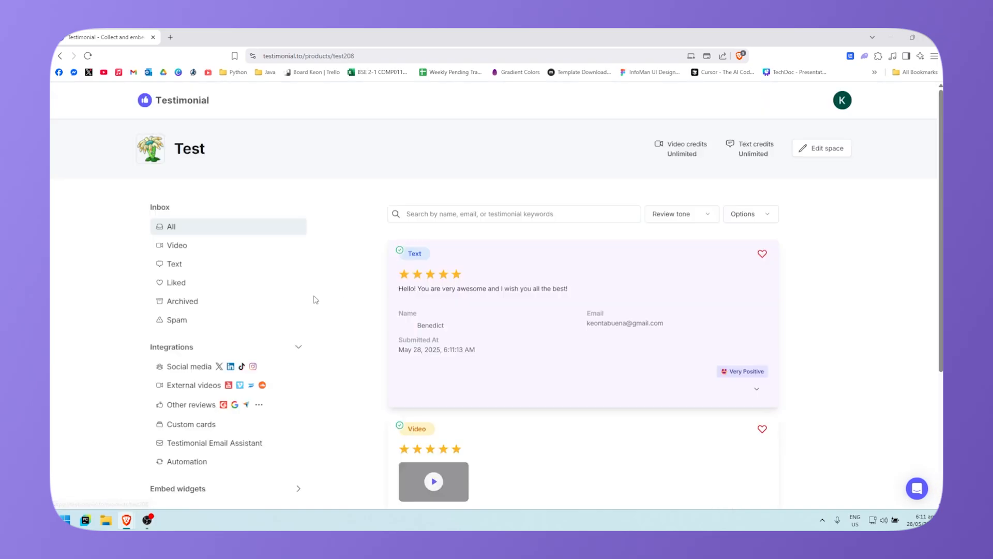
# Step: Heart both the text and the video testimonials to add them to the Wall of Love
pyautogui.scroll(-2, 370, 410)
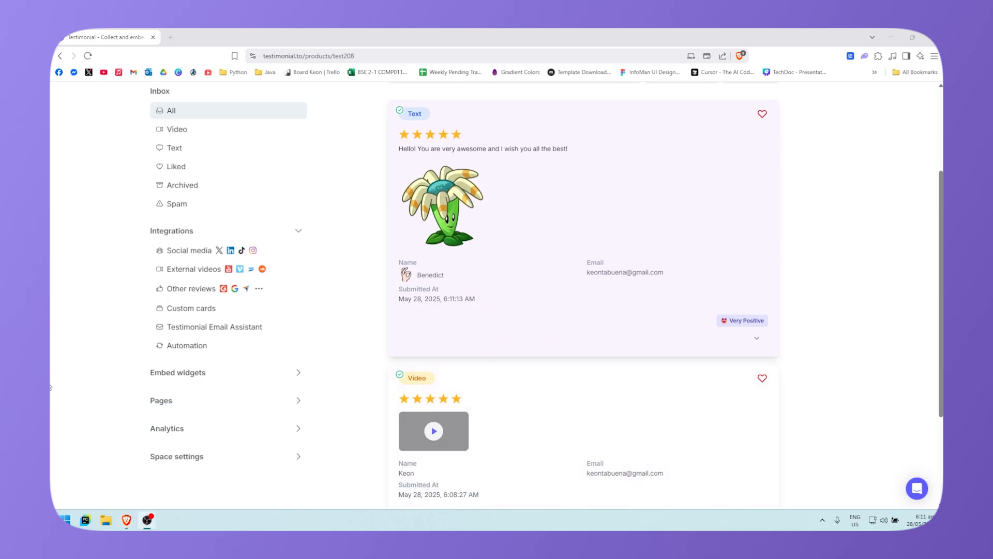
pyautogui.scroll(2, 616, 371)
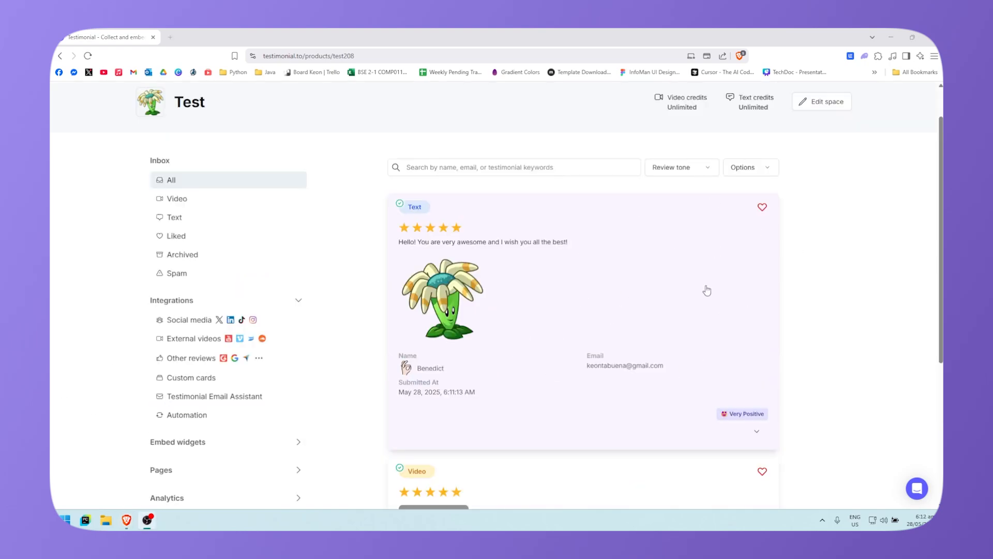
pyautogui.scroll(-2, 771, 274)
pyautogui.scroll(3, 710, 282)
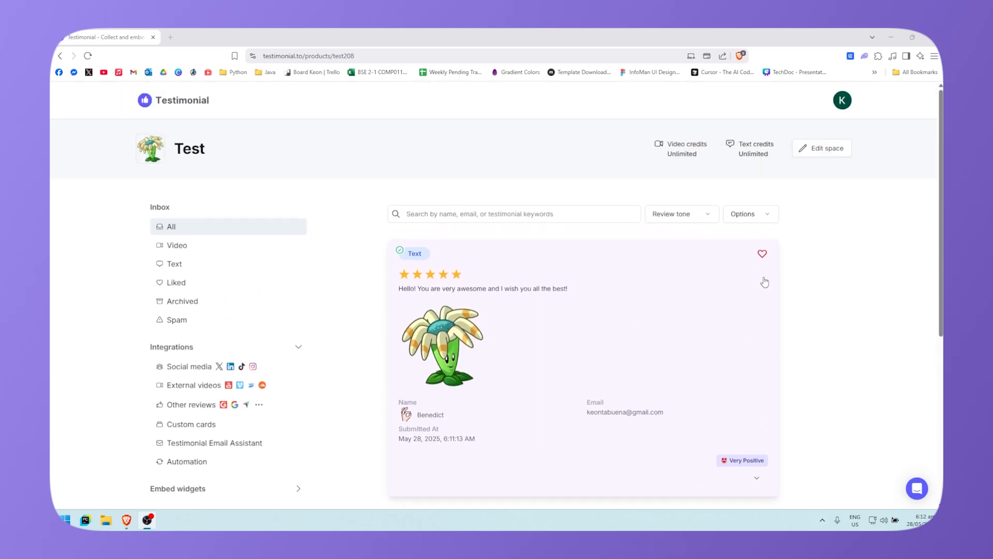
pyautogui.scroll(-3, 811, 286)
pyautogui.scroll(2, 758, 299)
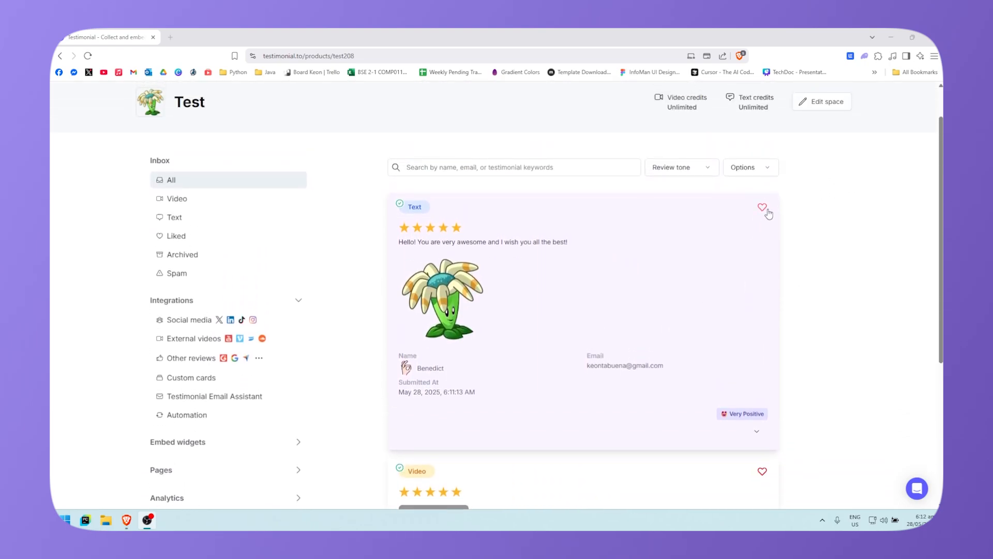
pyautogui.click(763, 209)
pyautogui.click(762, 473)
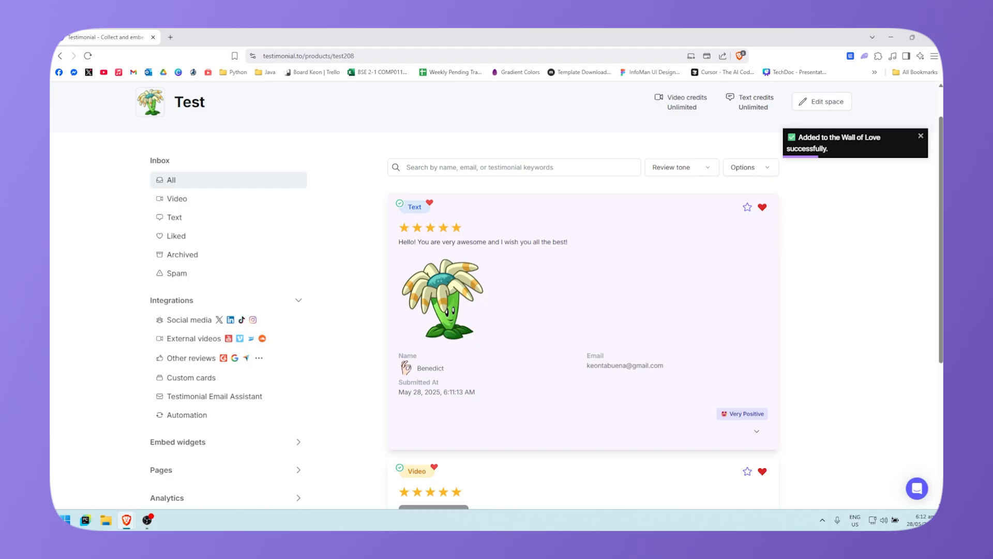
# Step: Check the Video, Text, Liked, Archived and Spam inbox filters, finding spam empty
pyautogui.click(178, 206)
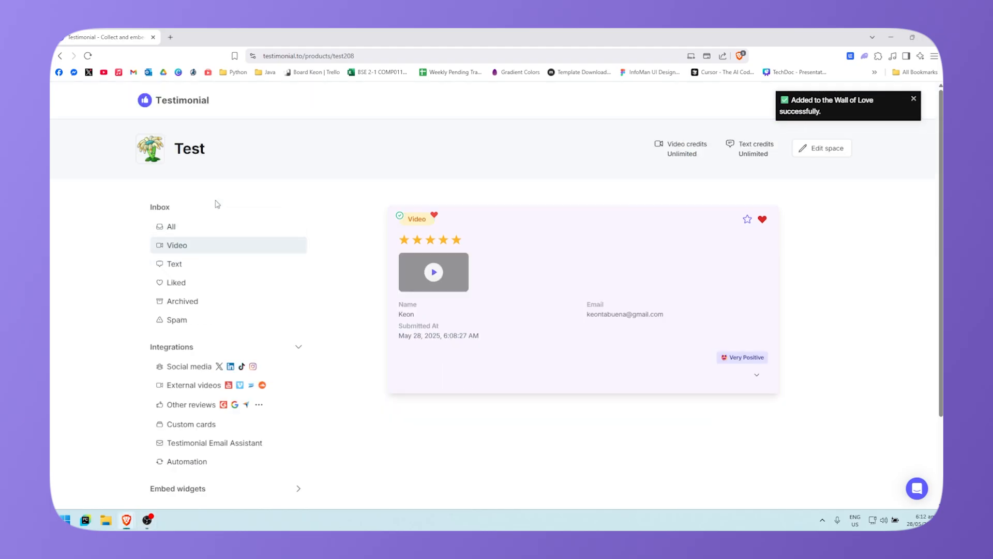
pyautogui.click(207, 264)
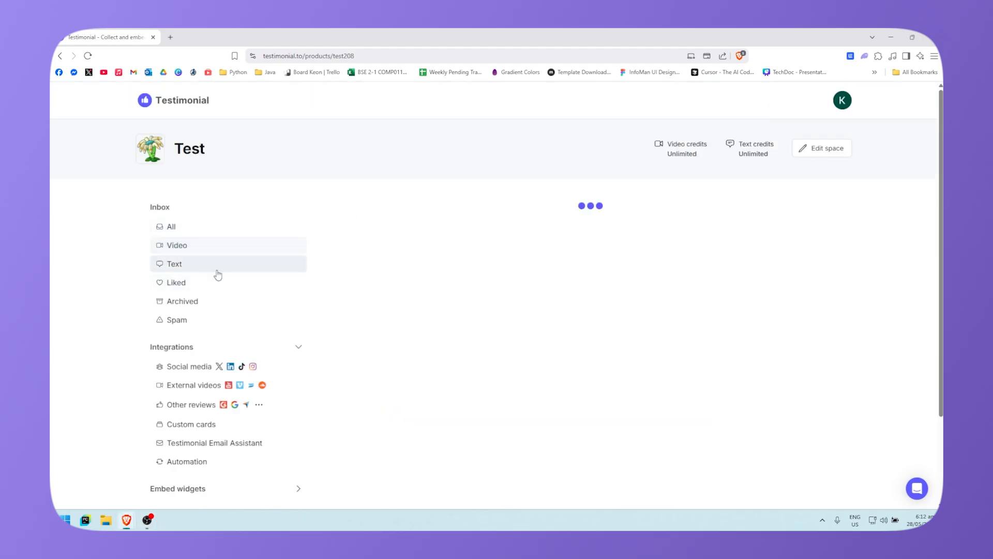
pyautogui.click(178, 281)
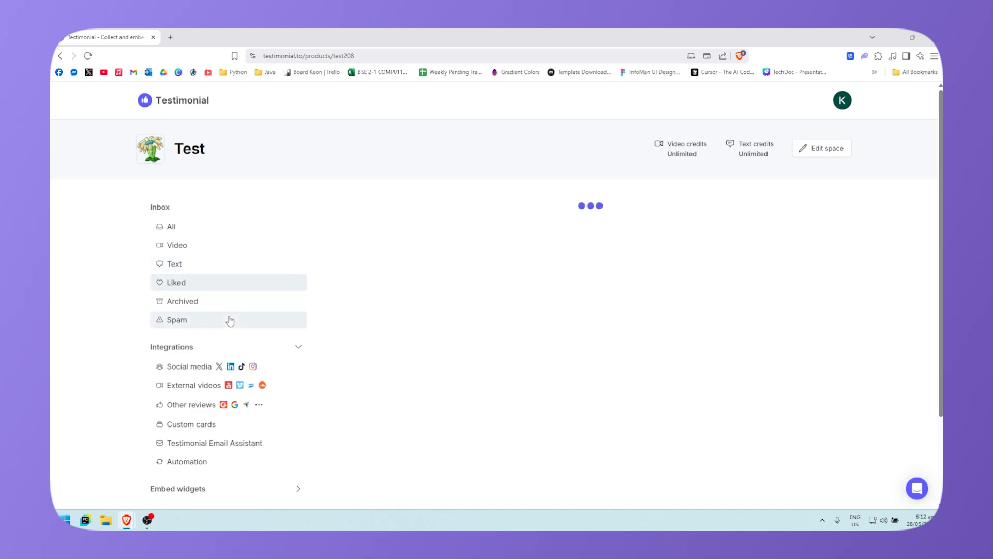
pyautogui.click(246, 305)
pyautogui.click(223, 323)
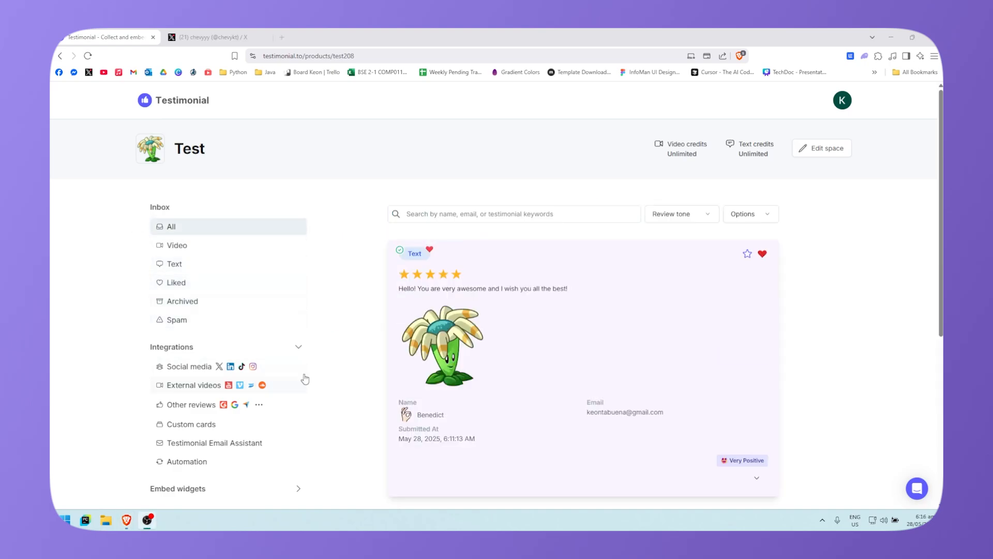
pyautogui.scroll(-1, 195, 357)
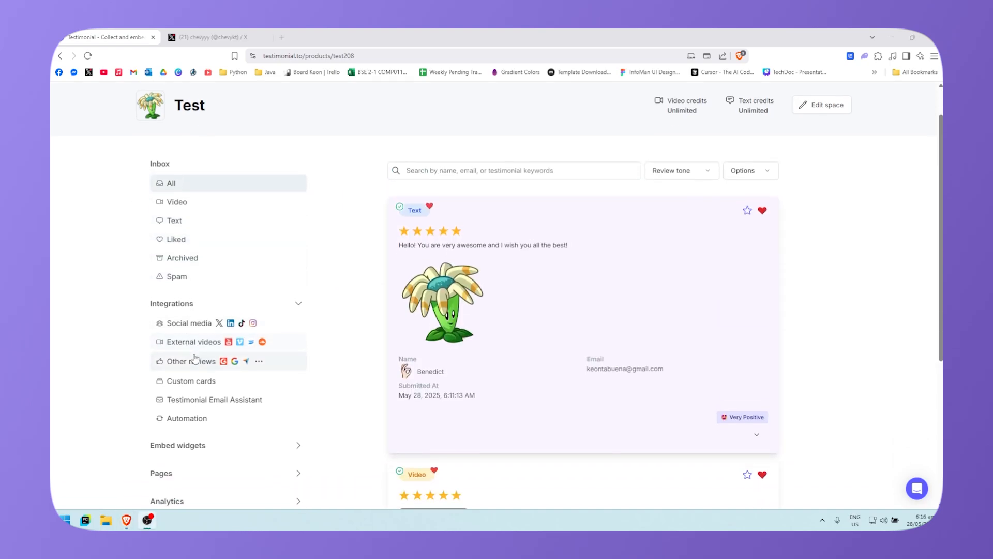
pyautogui.scroll(-1, 263, 302)
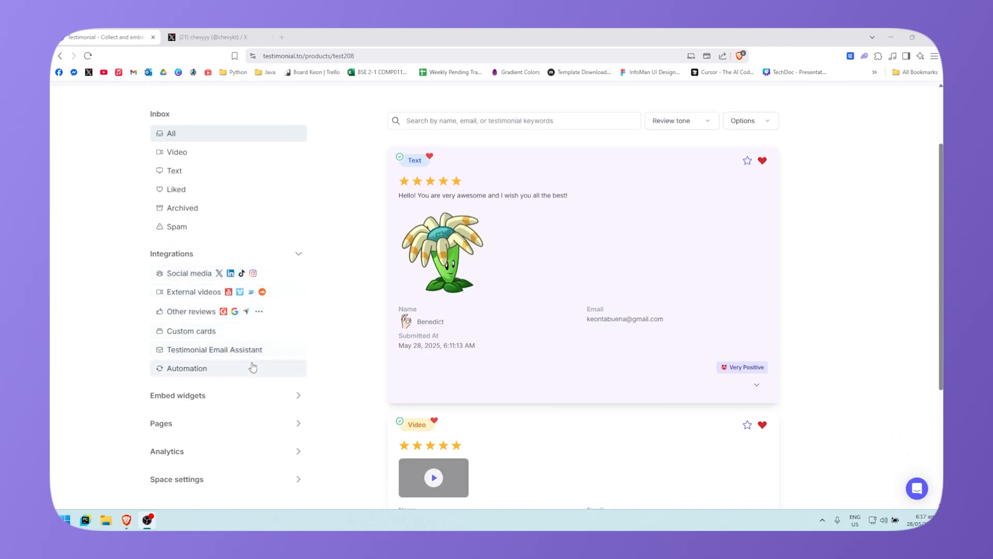
# Step: Open the Social media Twitter import and copy the latest post's link from X
pyautogui.click(243, 274)
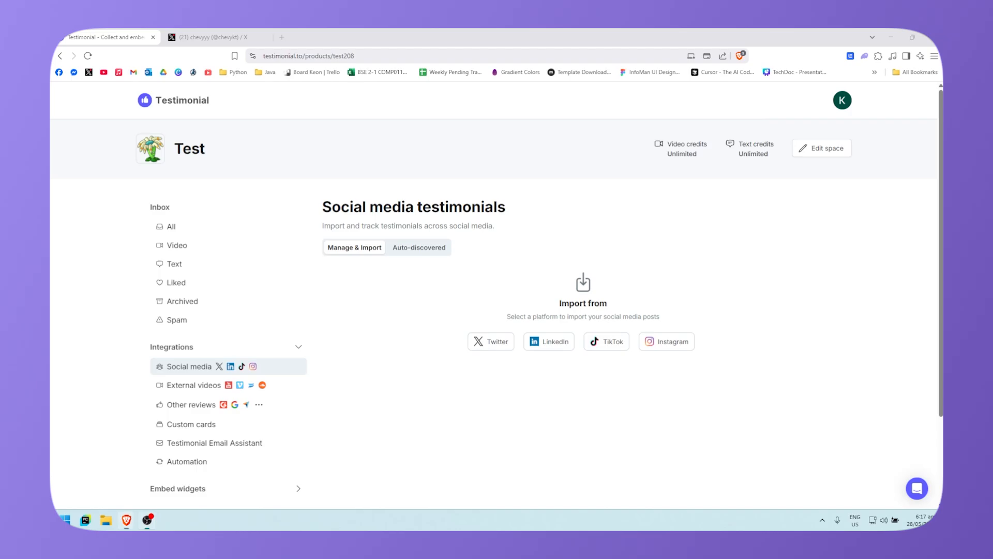
pyautogui.click(496, 344)
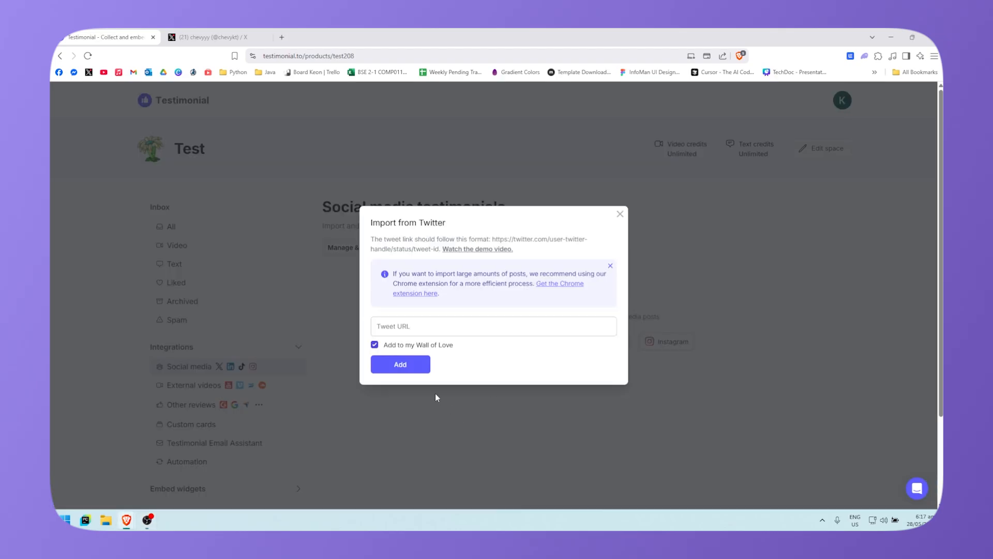
pyautogui.click(231, 35)
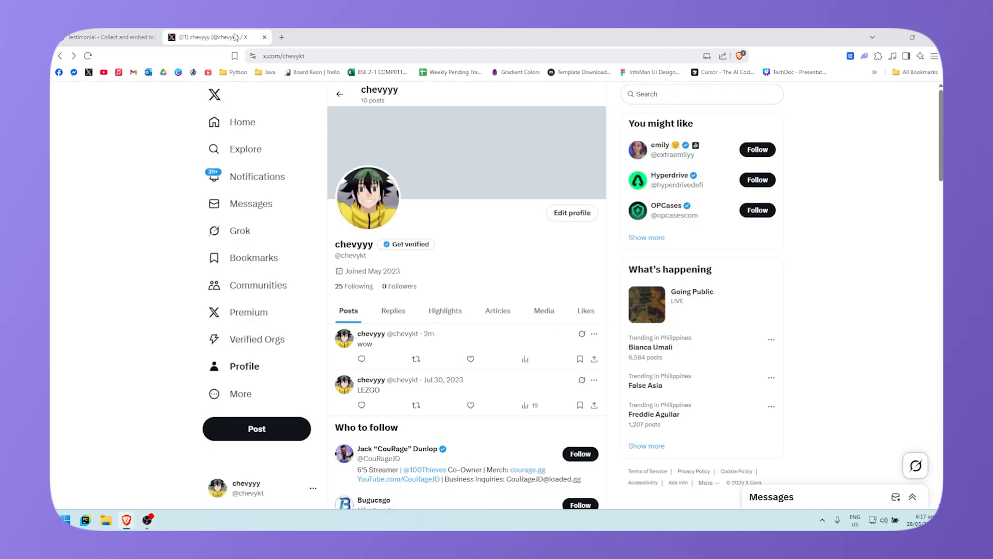
pyautogui.click(595, 361)
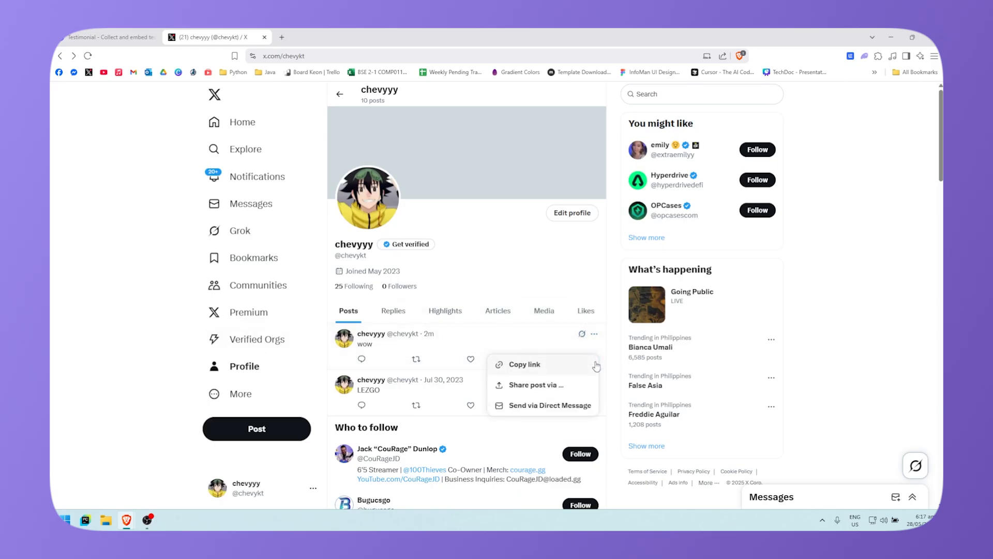
pyautogui.click(530, 366)
pyautogui.hotkey('ctrl', 'shift', 'Tab')
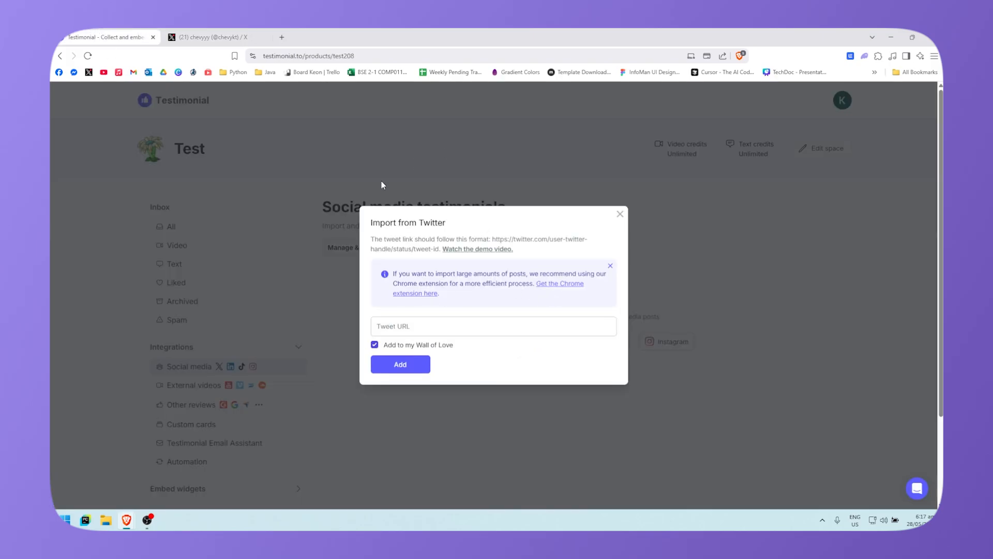
# Step: Paste the link into Tweet URL and import the 'wow' tweet dated May 28, 2025
pyautogui.click(424, 331)
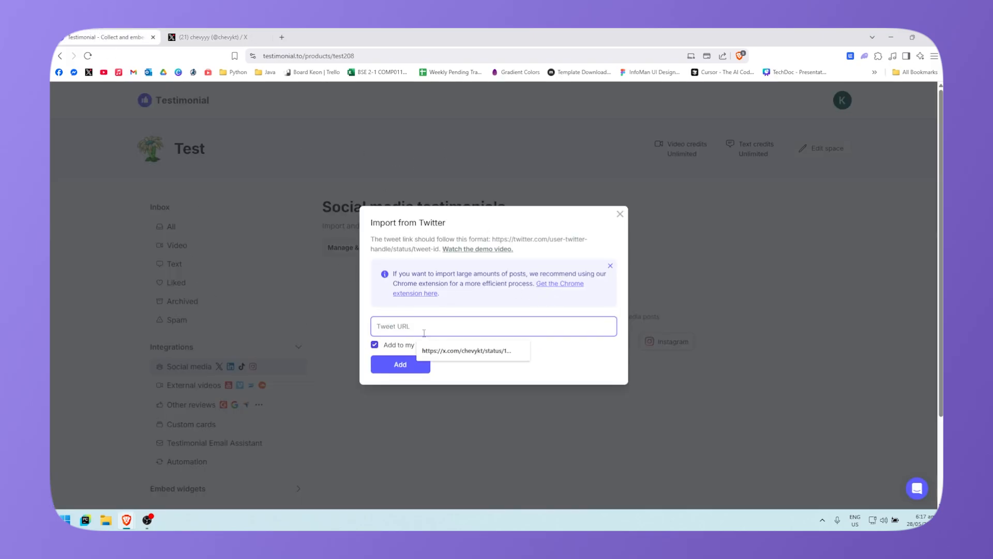
pyautogui.hotkey('ctrl', 'v')
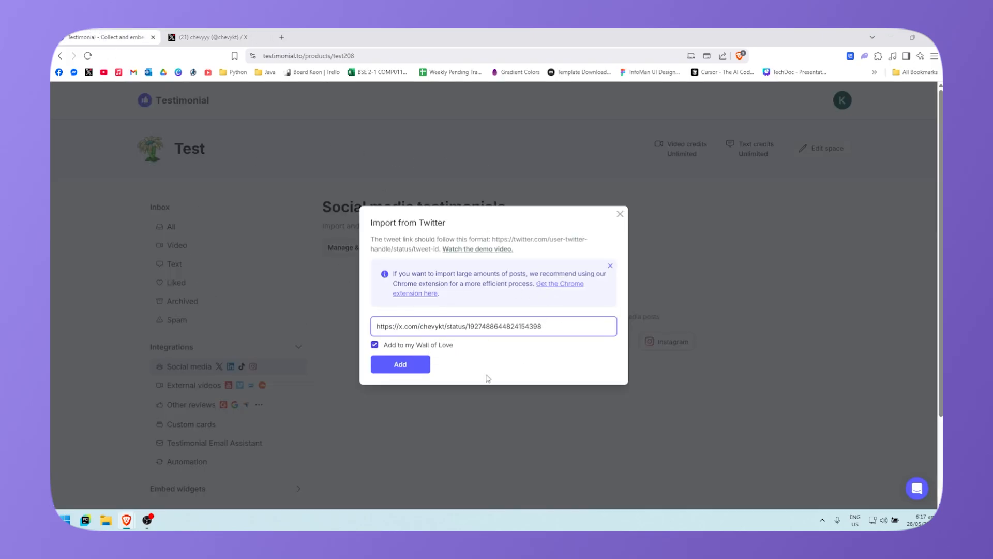
pyautogui.click(406, 369)
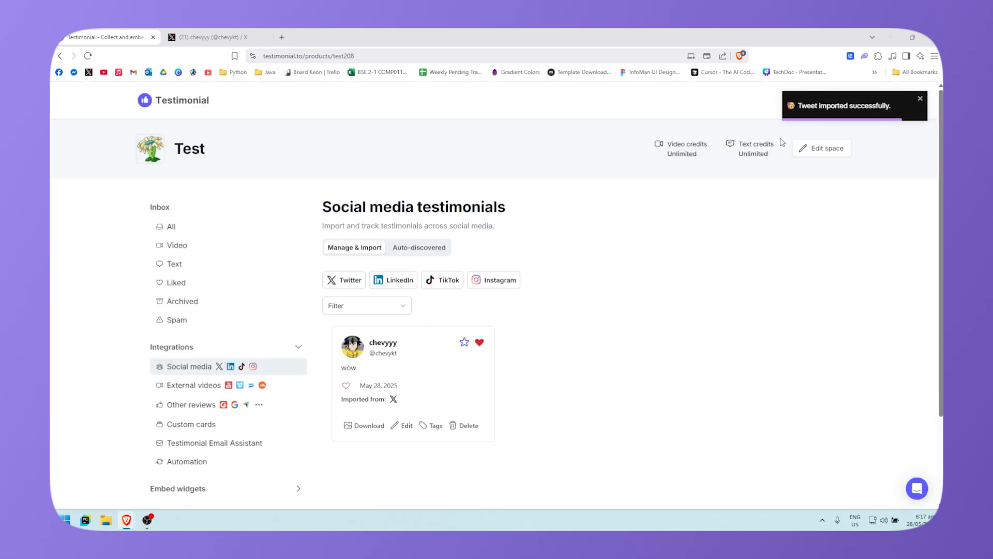
pyautogui.scroll(-1, 645, 293)
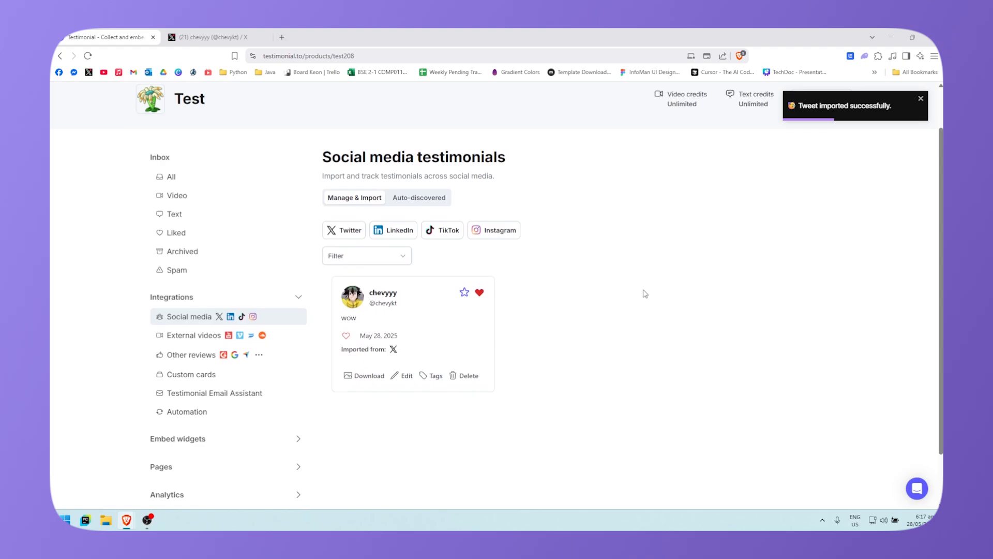
pyautogui.scroll(-1, 645, 293)
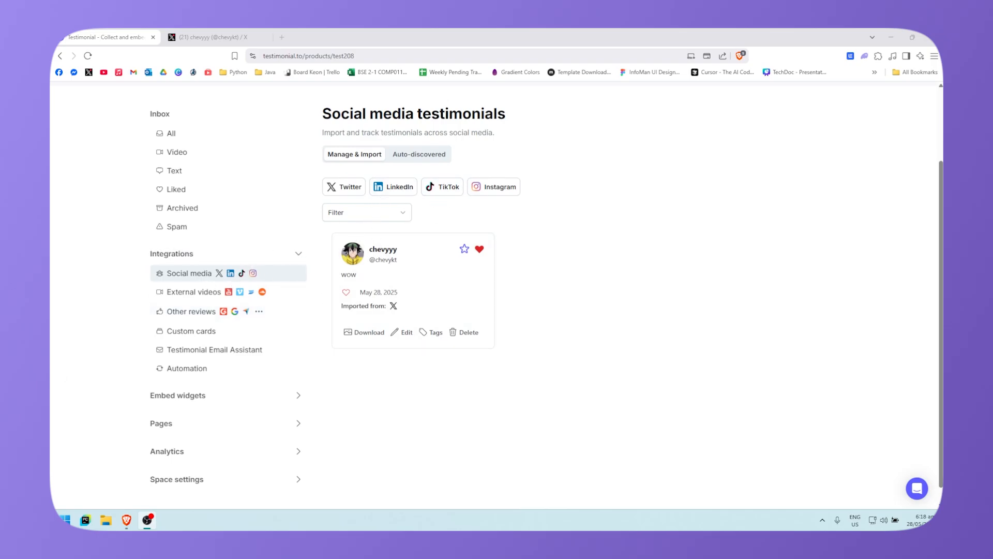
# Step: Look at the LinkedIn and YouTube import dialogs, closing each without importing
pyautogui.click(398, 187)
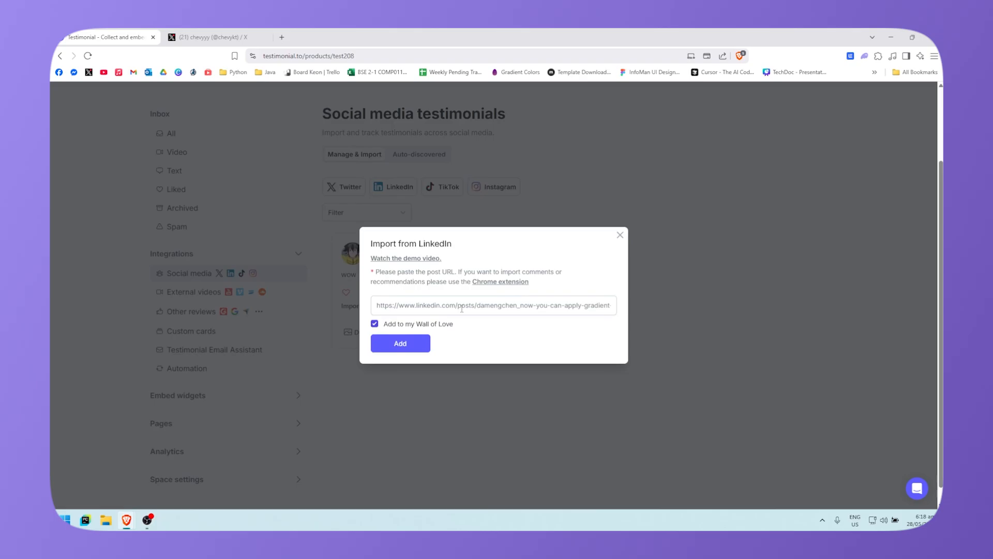
pyautogui.click(620, 235)
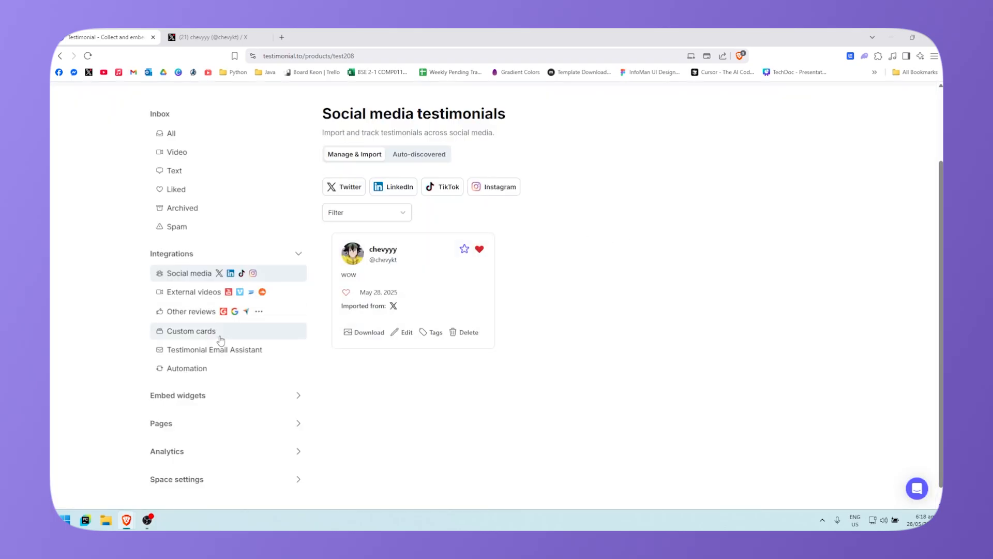
pyautogui.click(237, 293)
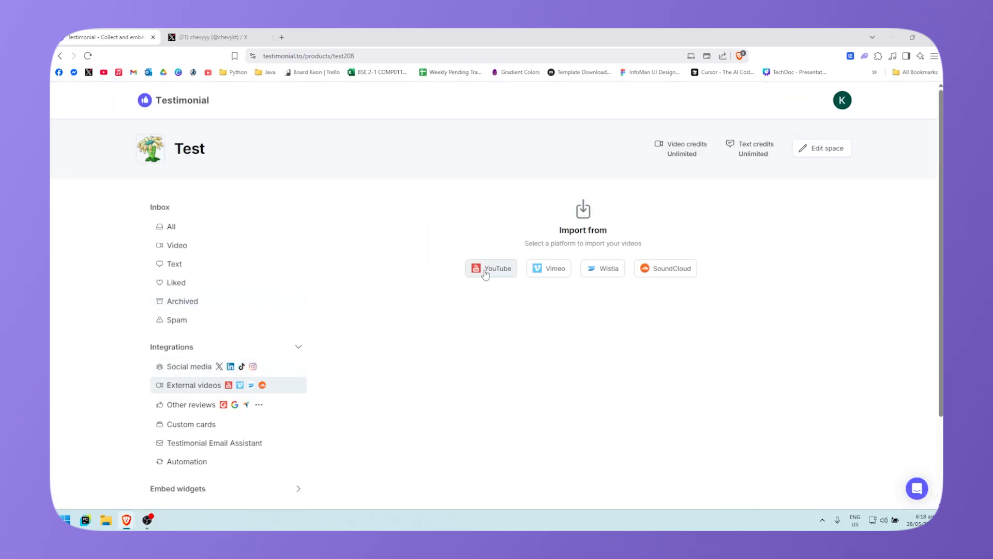
pyautogui.click(479, 274)
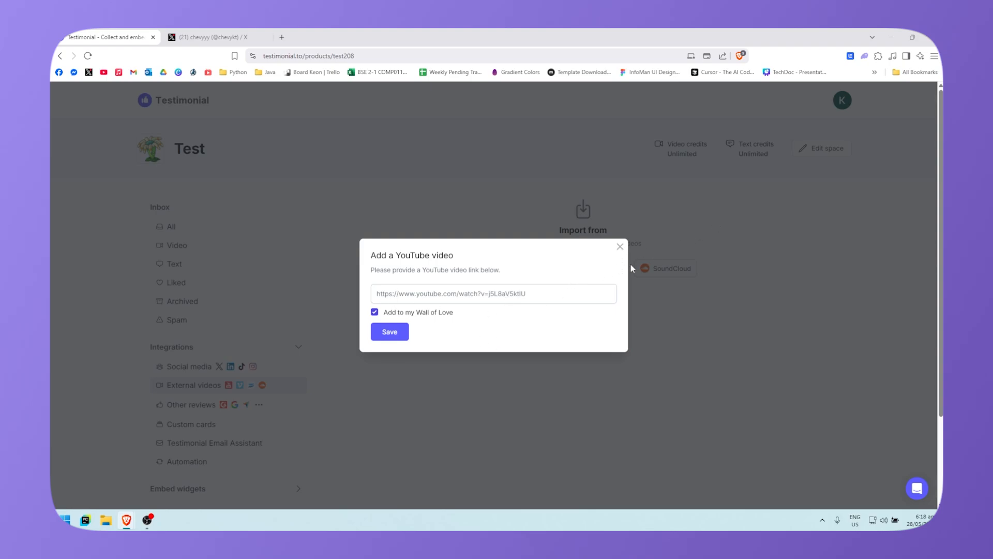
pyautogui.click(620, 246)
pyautogui.click(290, 424)
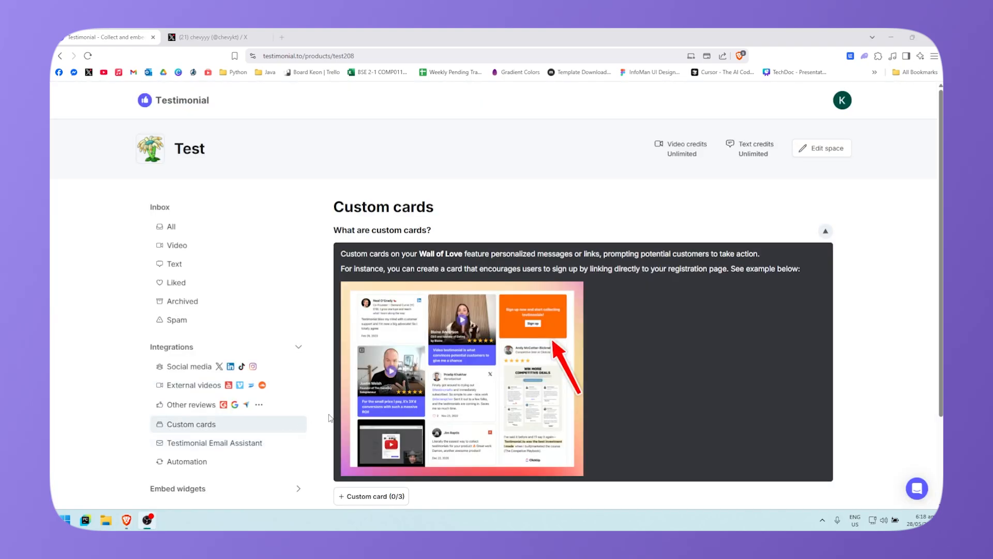
pyautogui.scroll(-1, 321, 392)
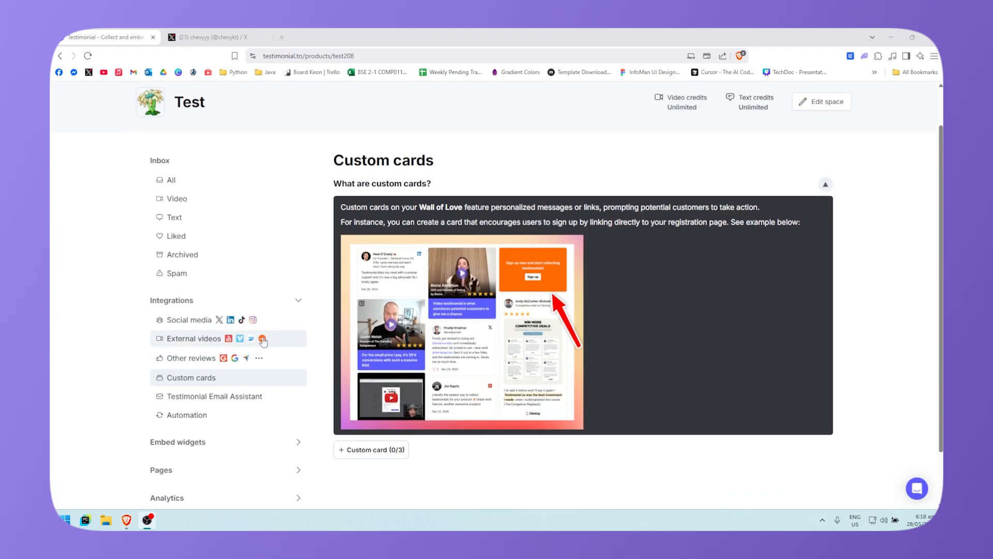
pyautogui.scroll(1, 341, 336)
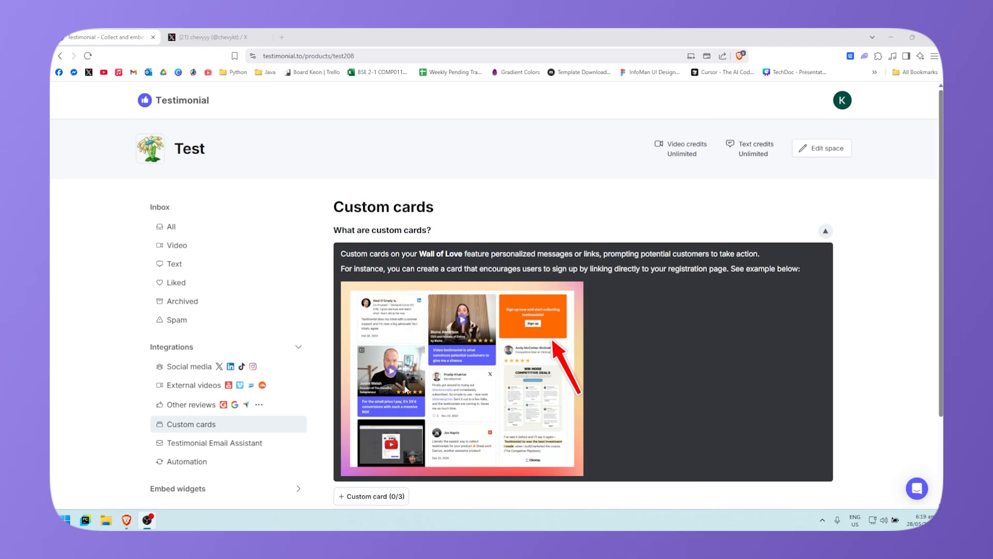
pyautogui.scroll(-2, 467, 354)
pyautogui.scroll(-1, 380, 391)
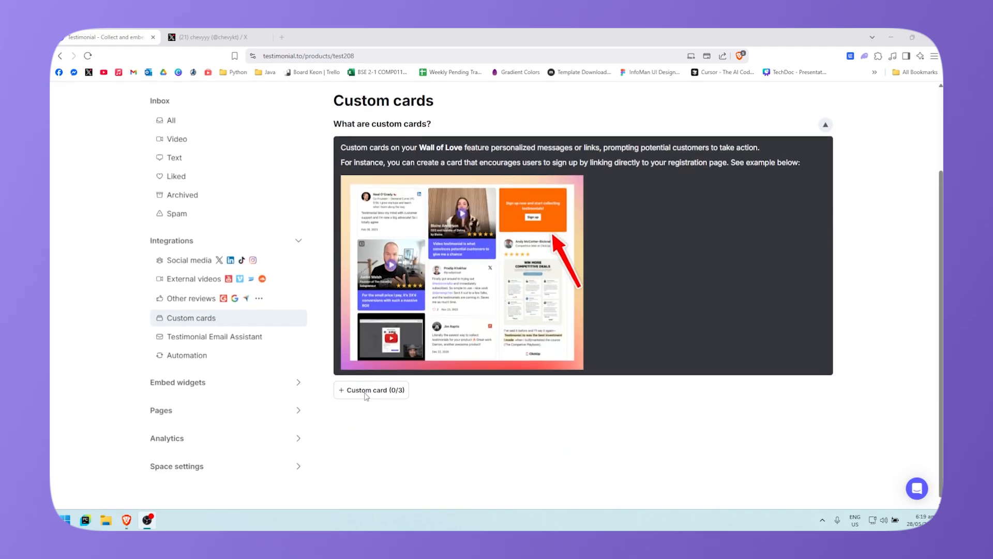
# Step: Create a new custom card with a purple 5D5DFF background and yellow FCB900 text
pyautogui.click(381, 386)
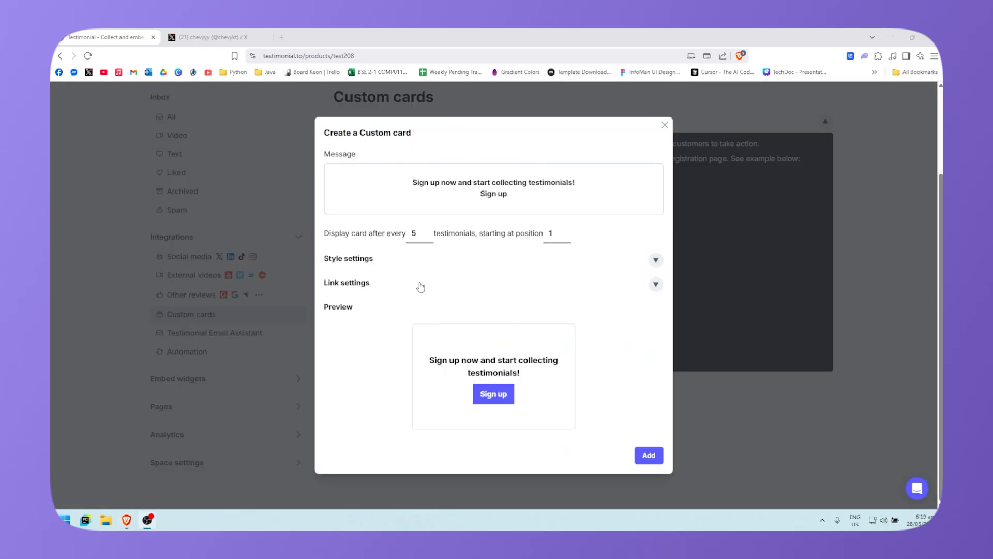
pyautogui.click(354, 265)
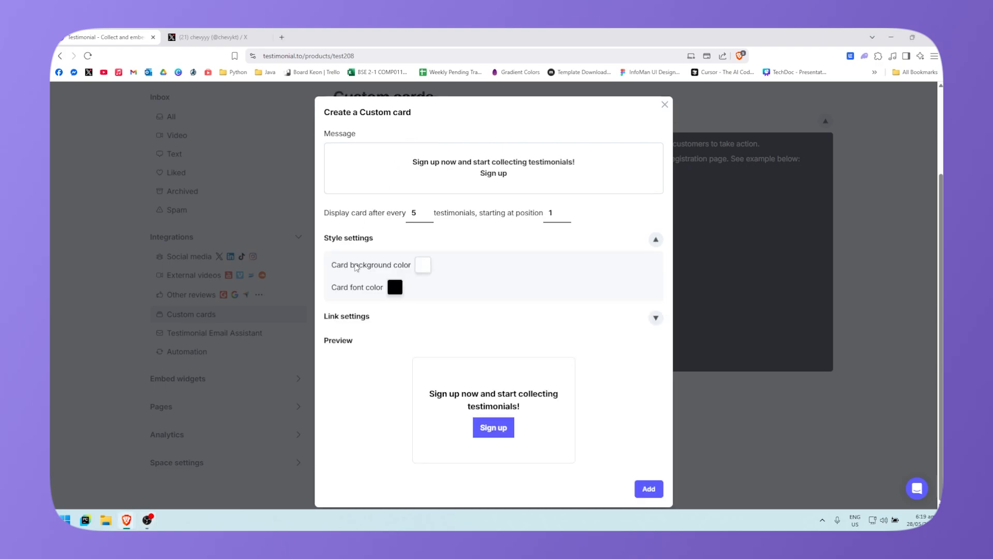
pyautogui.click(422, 264)
pyautogui.click(409, 229)
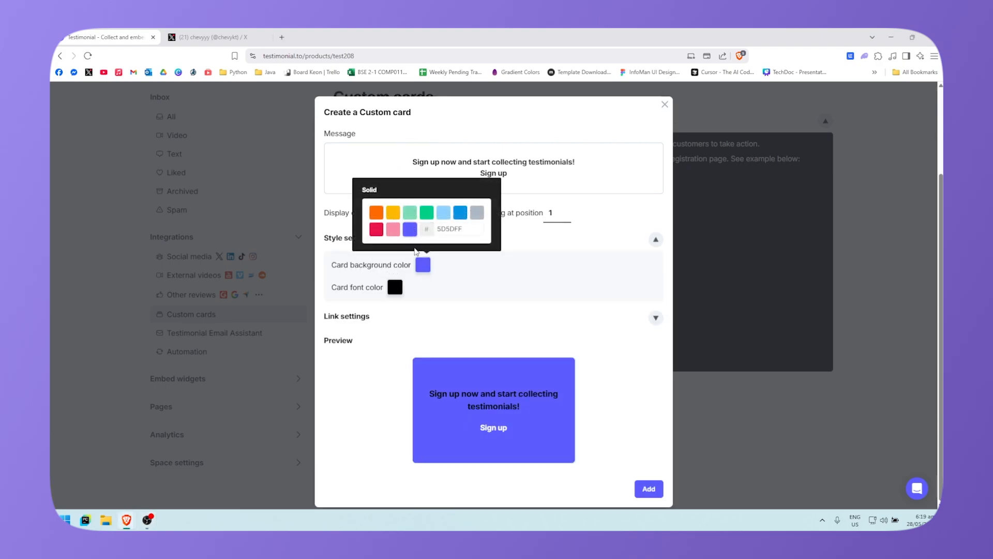
pyautogui.click(395, 287)
pyautogui.click(366, 234)
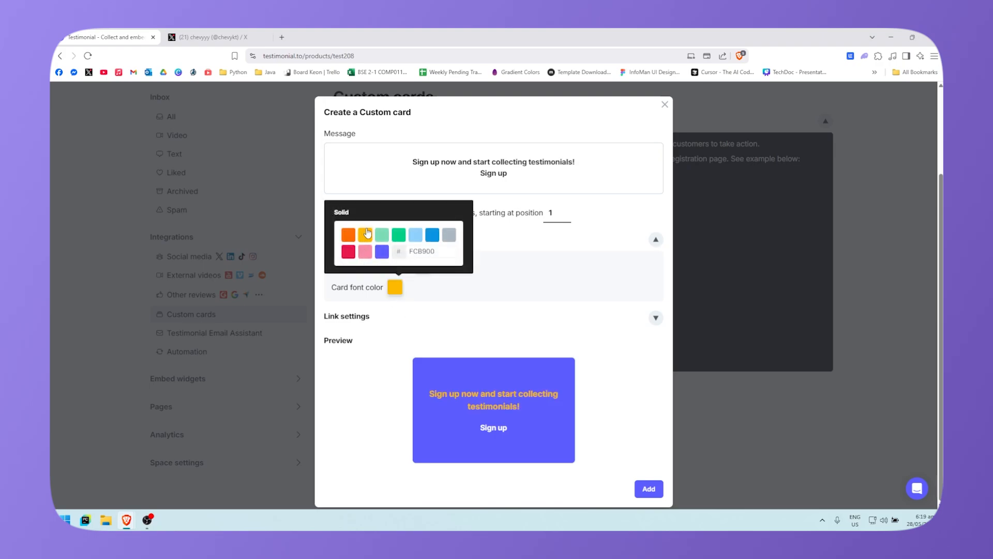
pyautogui.click(436, 333)
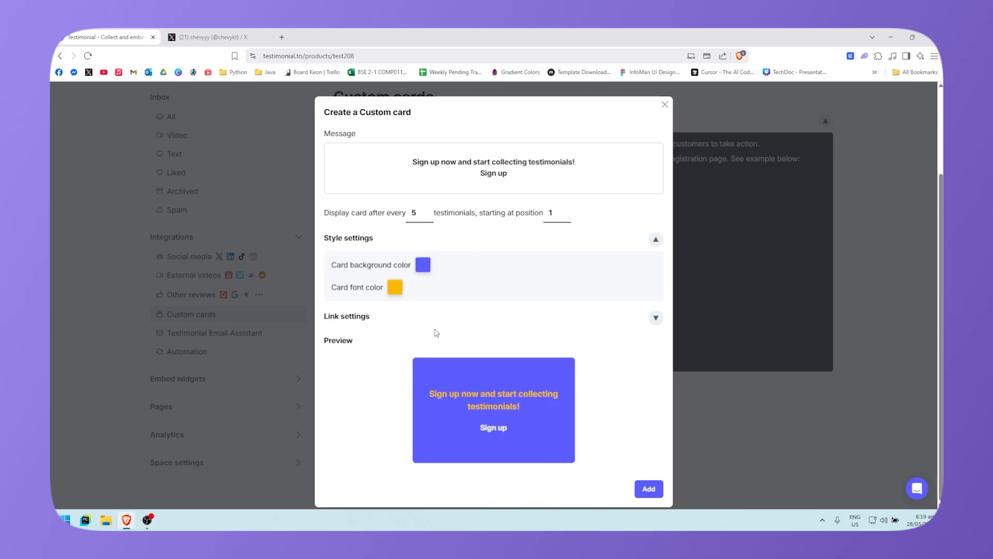
# Step: Review the card's link settings and add the Sign up custom card
pyautogui.click(344, 316)
pyautogui.scroll(-3, 350, 311)
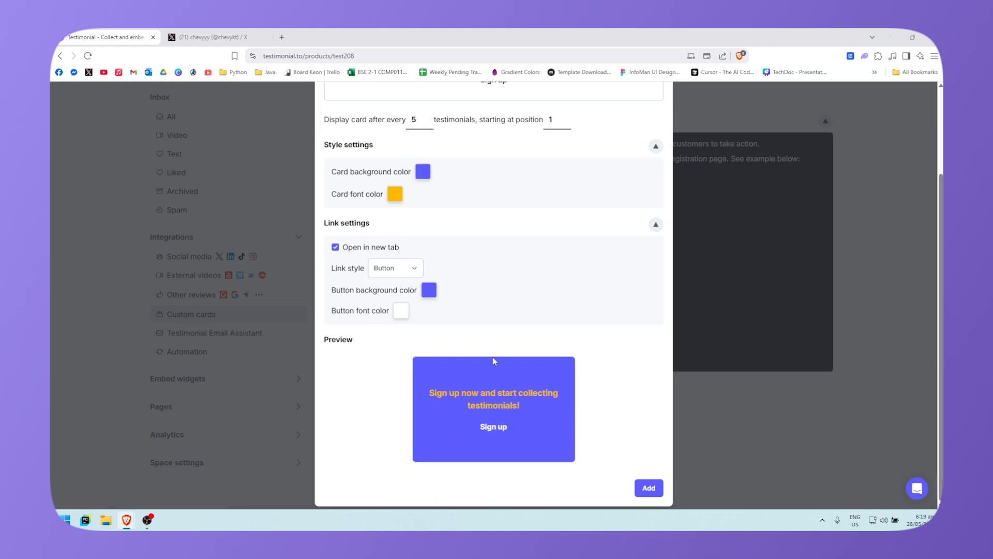
pyautogui.scroll(2, 541, 412)
pyautogui.scroll(-3, 525, 472)
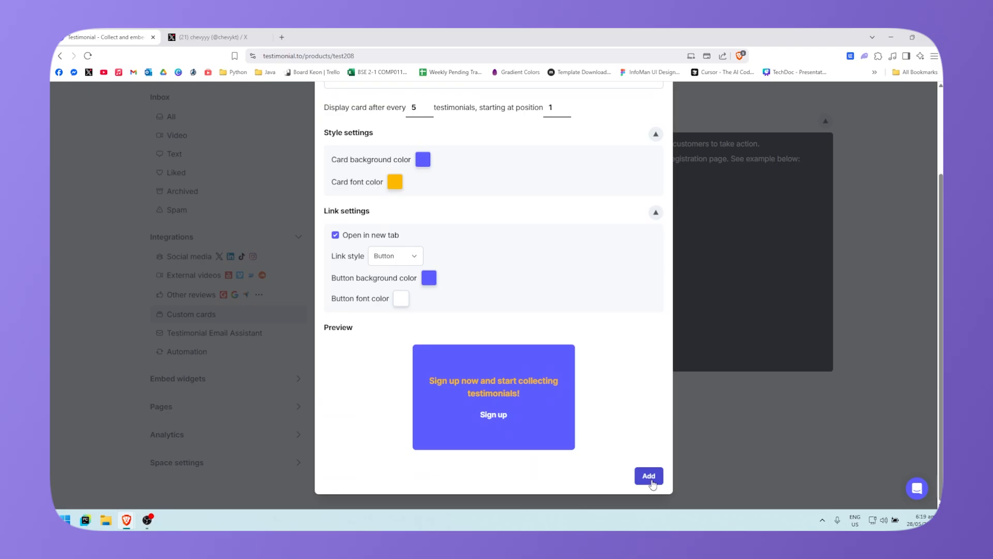
pyautogui.click(649, 476)
pyautogui.scroll(-1, 436, 378)
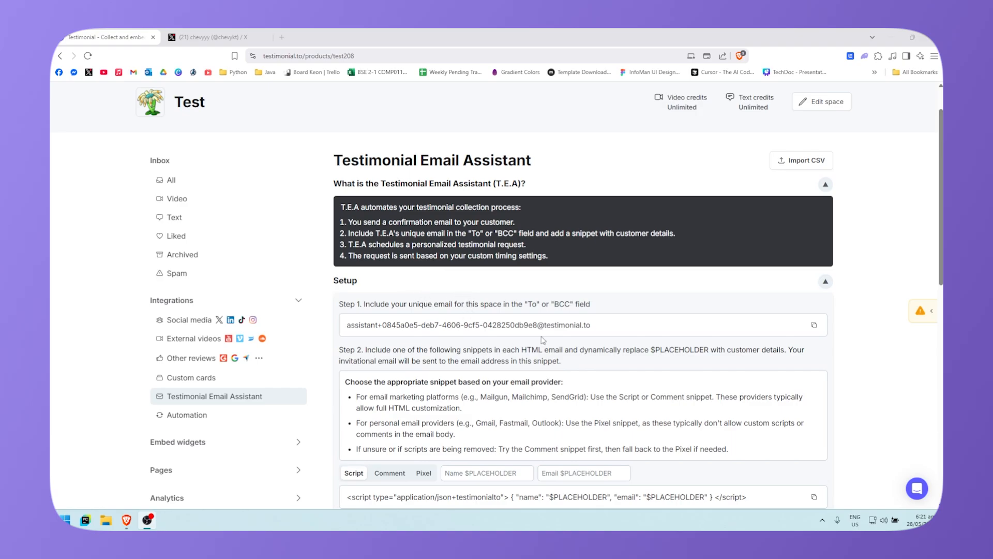
pyautogui.scroll(-4, 543, 340)
pyautogui.scroll(1, 526, 310)
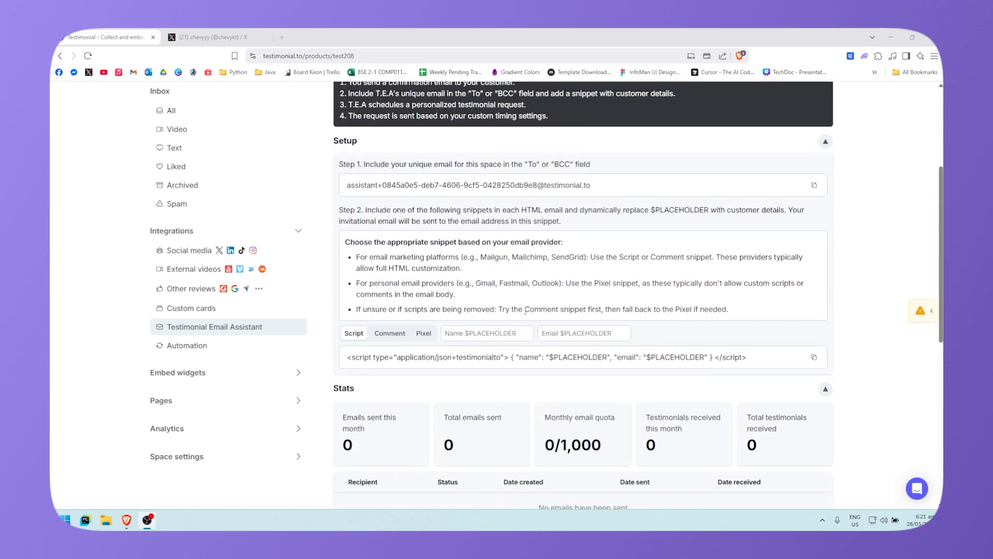
pyautogui.scroll(-1, 526, 310)
pyautogui.scroll(2, 368, 250)
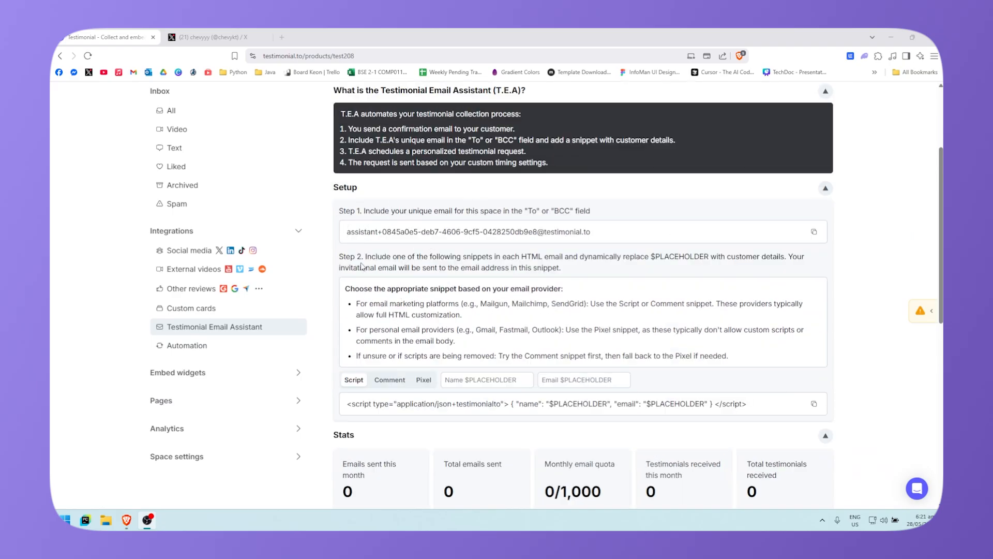
pyautogui.scroll(-8, 362, 266)
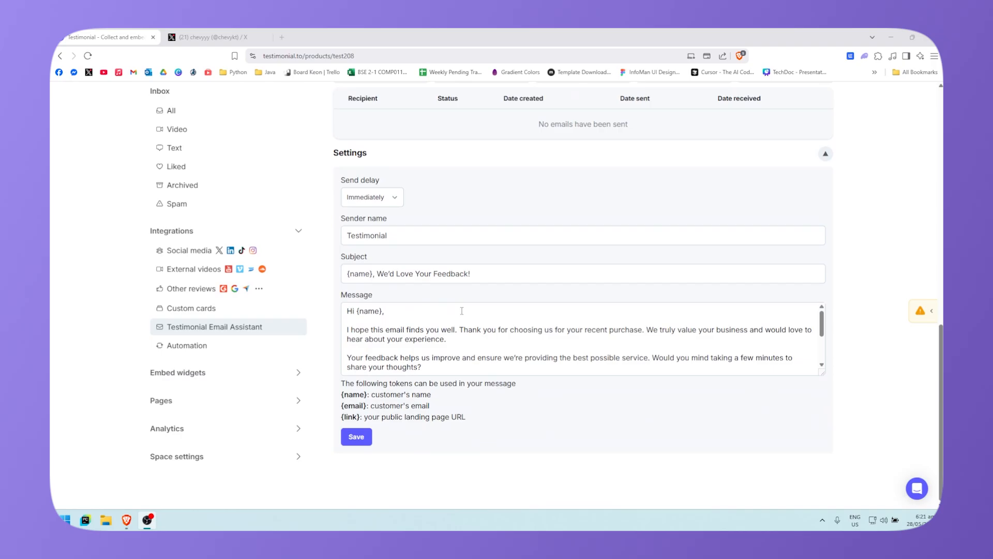
pyautogui.scroll(4, 462, 311)
pyautogui.scroll(-4, 407, 312)
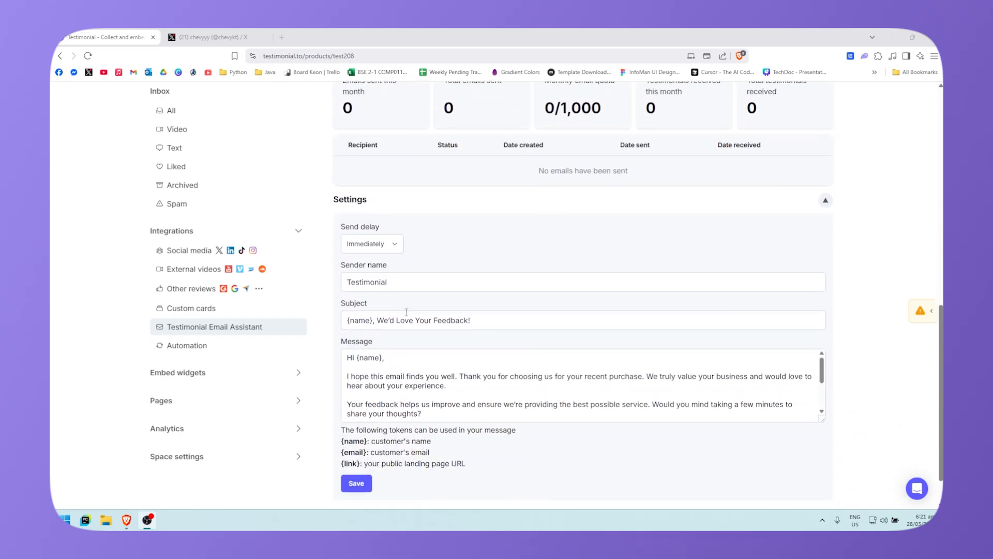
# Step: Go to the Automation integrations page and look through the Zapier workflows list
pyautogui.click(187, 345)
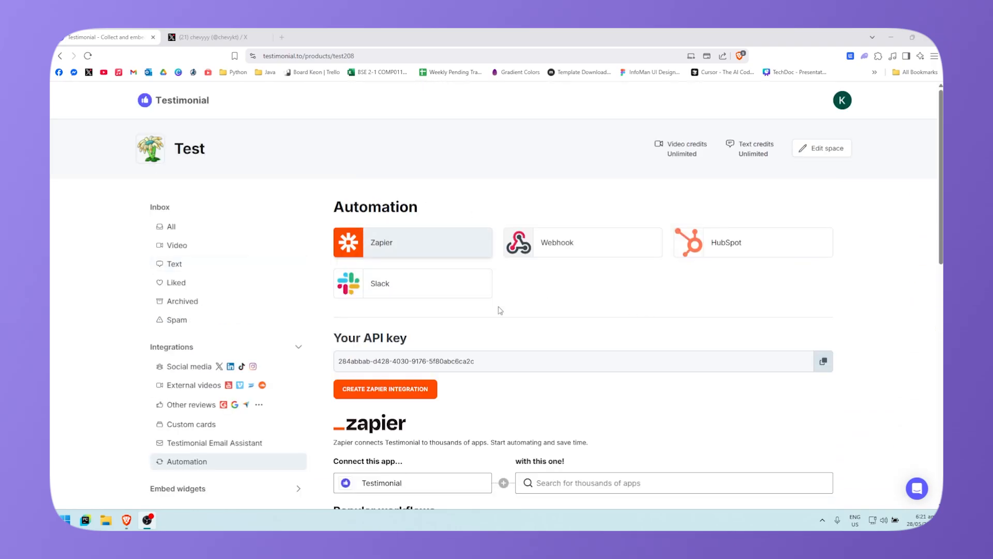
pyautogui.scroll(-1, 500, 311)
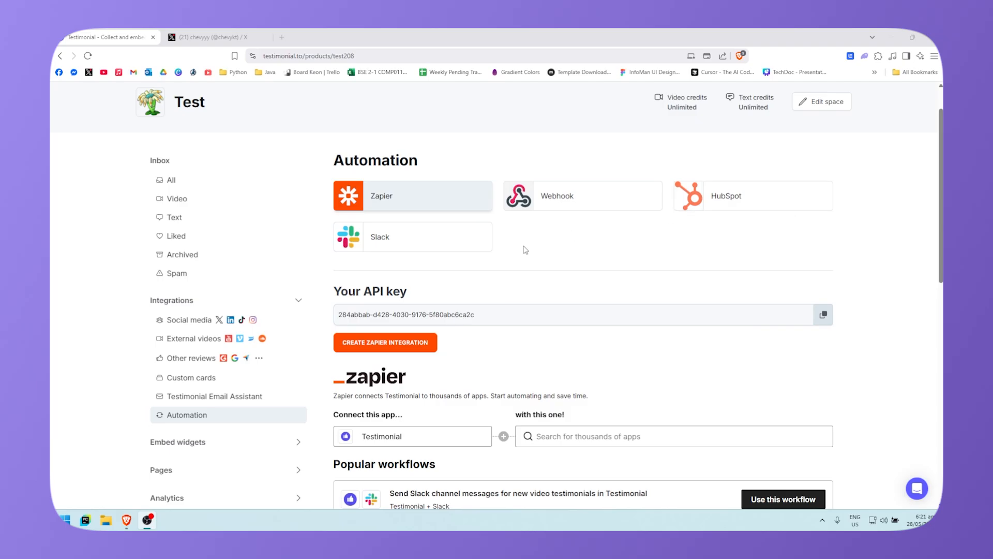
pyautogui.scroll(-2, 525, 250)
pyautogui.scroll(-4, 523, 207)
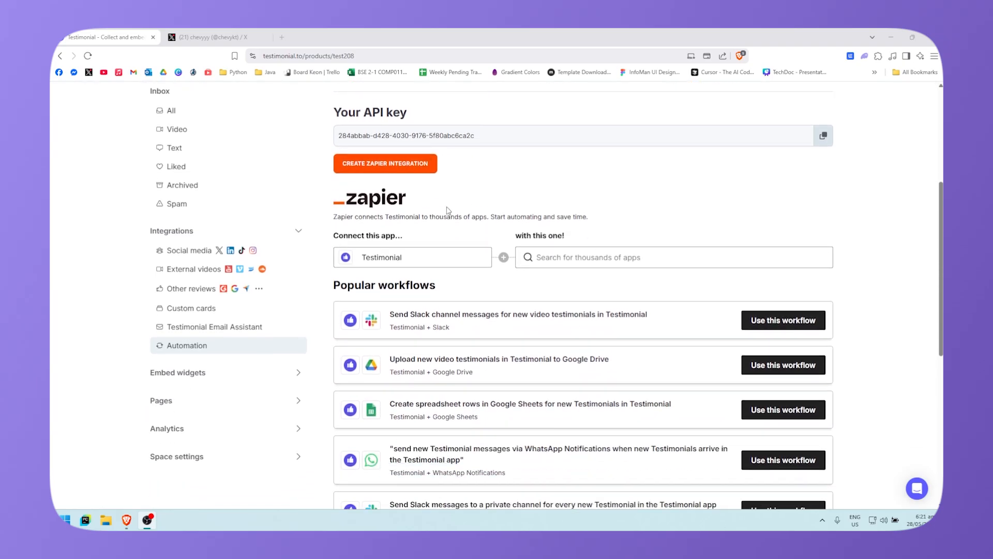
pyautogui.scroll(-5, 564, 357)
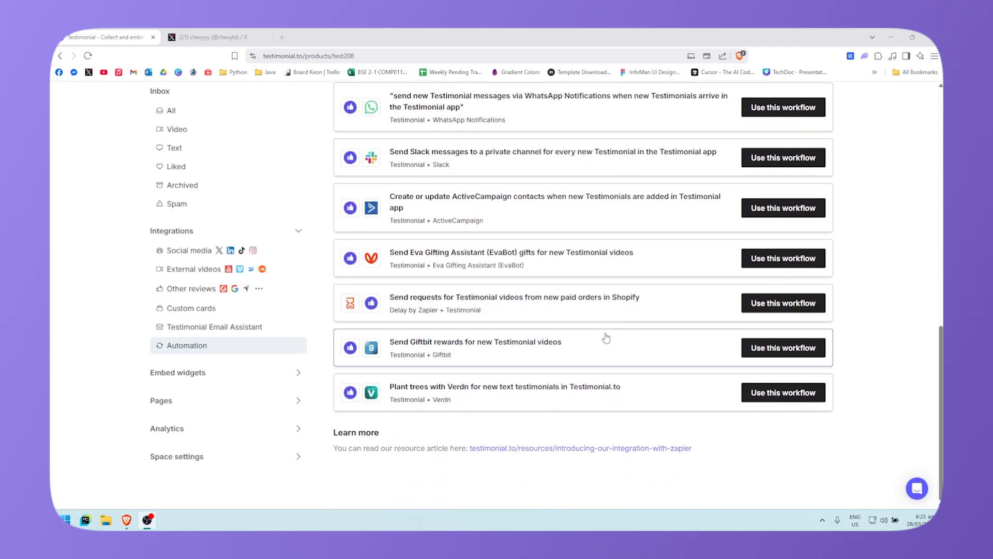
pyautogui.scroll(11, 603, 337)
pyautogui.scroll(-1, 370, 326)
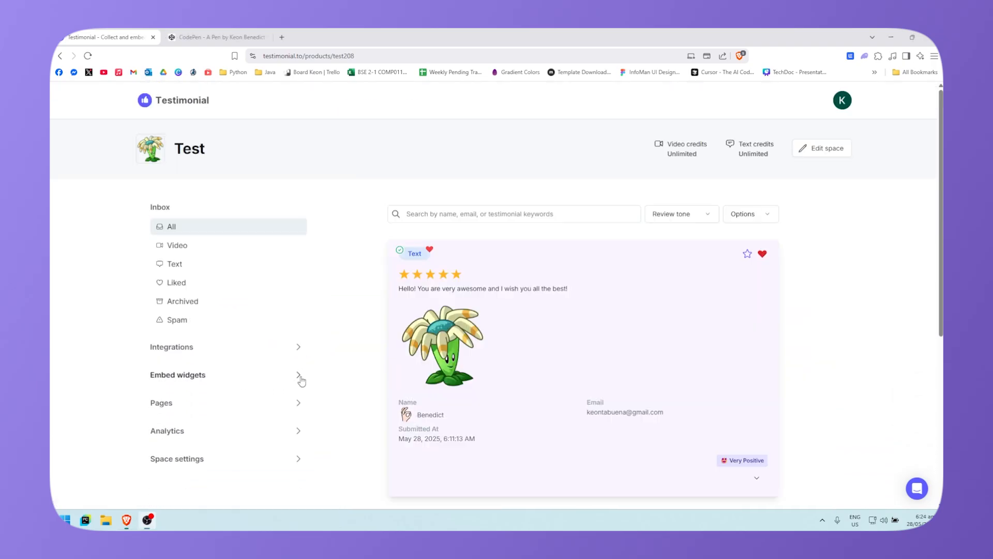
# Step: Start a Wall of Love embed from Embed widgets using the Masonry - animated layout
pyautogui.click(292, 378)
pyautogui.scroll(-1, 228, 401)
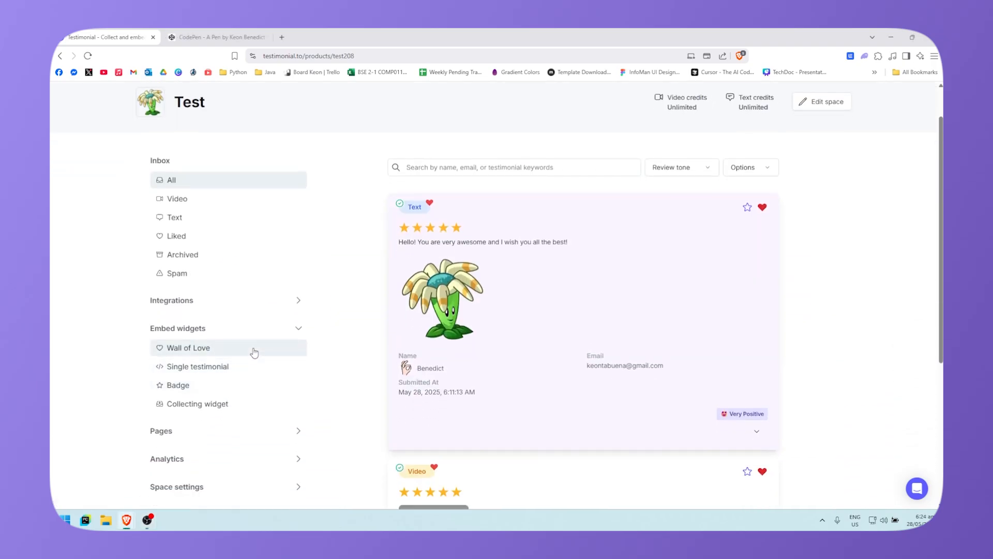
pyautogui.click(253, 347)
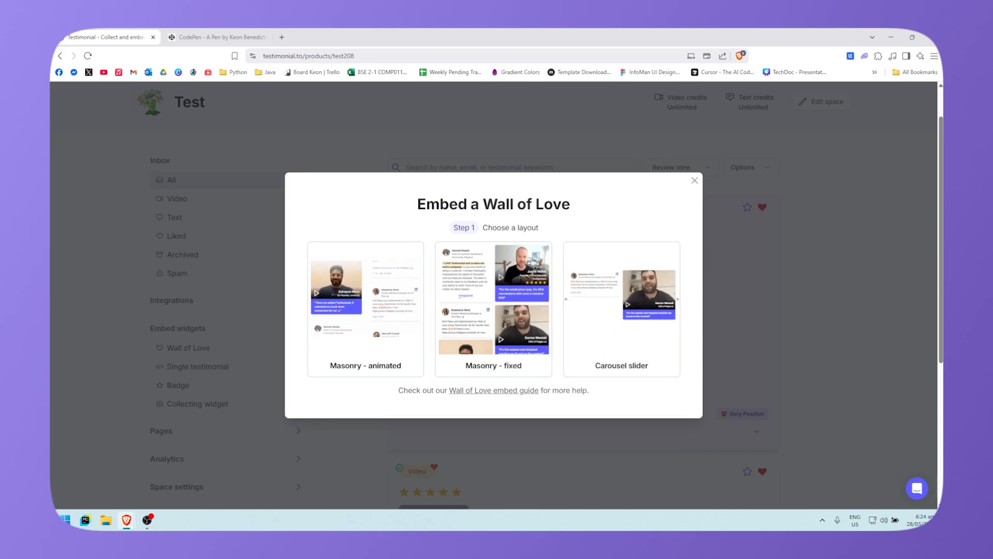
pyautogui.click(368, 333)
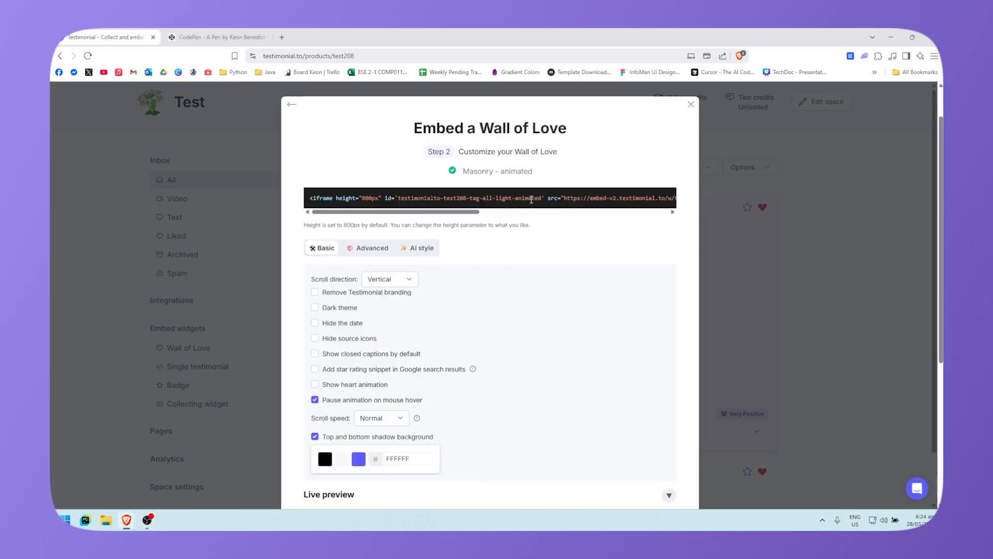
# Step: Leave the scroll direction Vertical and switch the wall to the dark theme
pyautogui.scroll(-1, 393, 252)
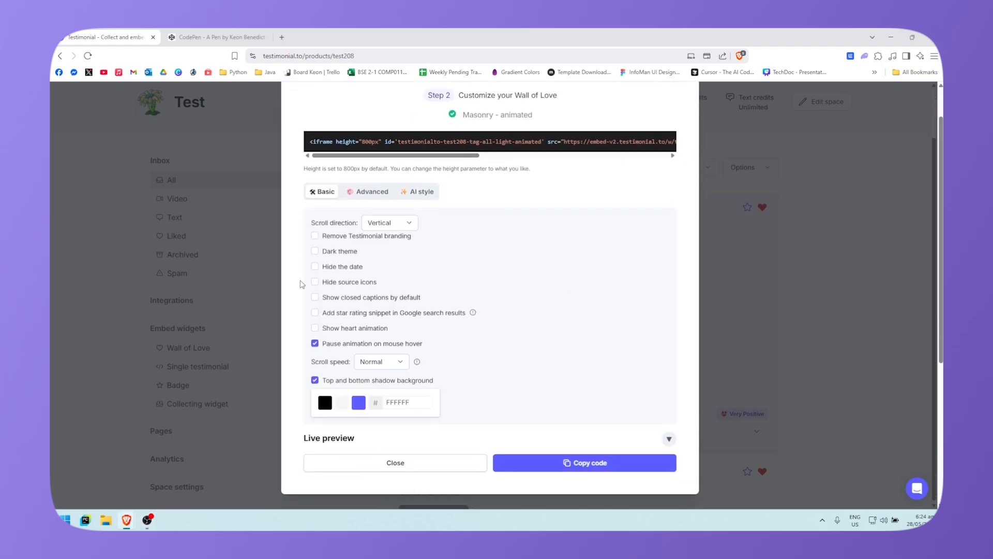
pyautogui.scroll(1, 243, 405)
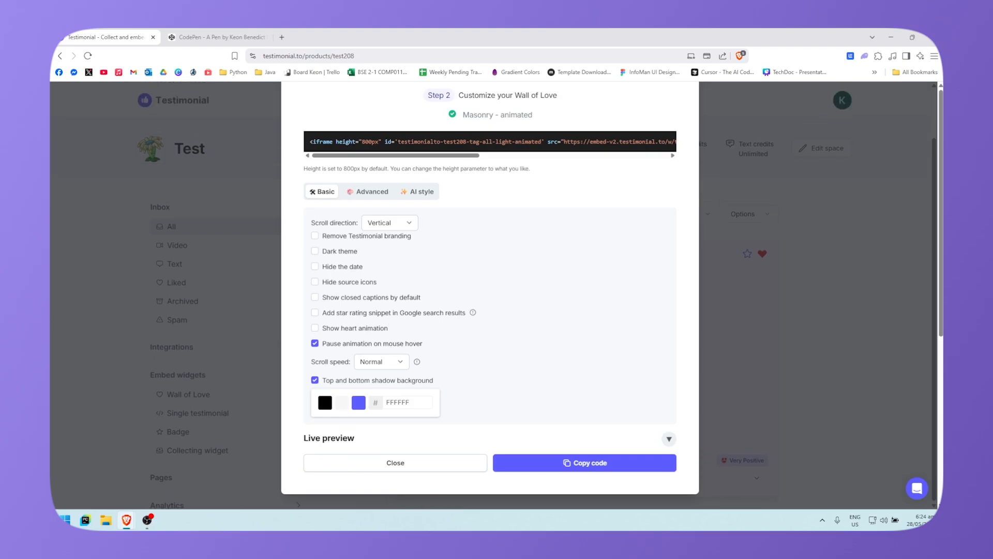
pyautogui.click(396, 227)
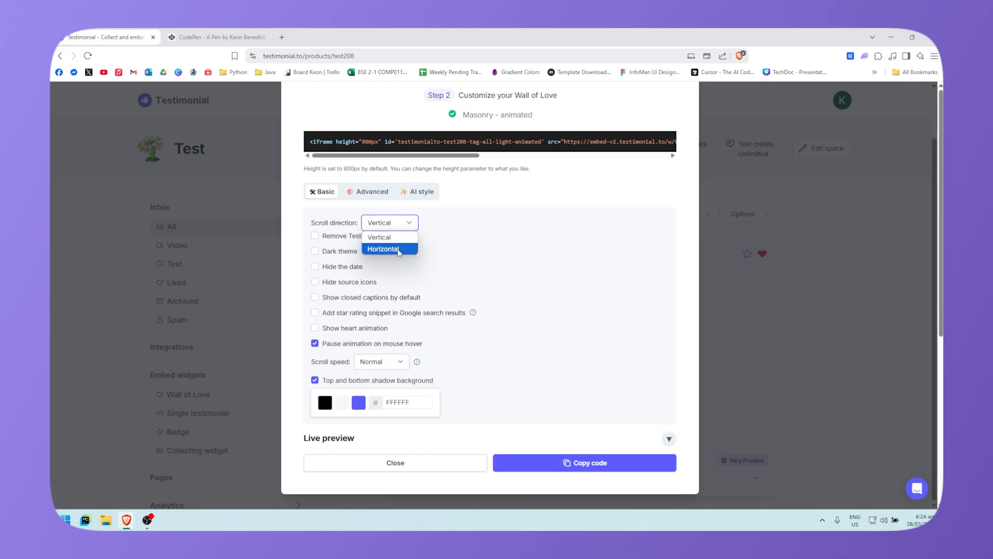
pyautogui.scroll(-1, 399, 283)
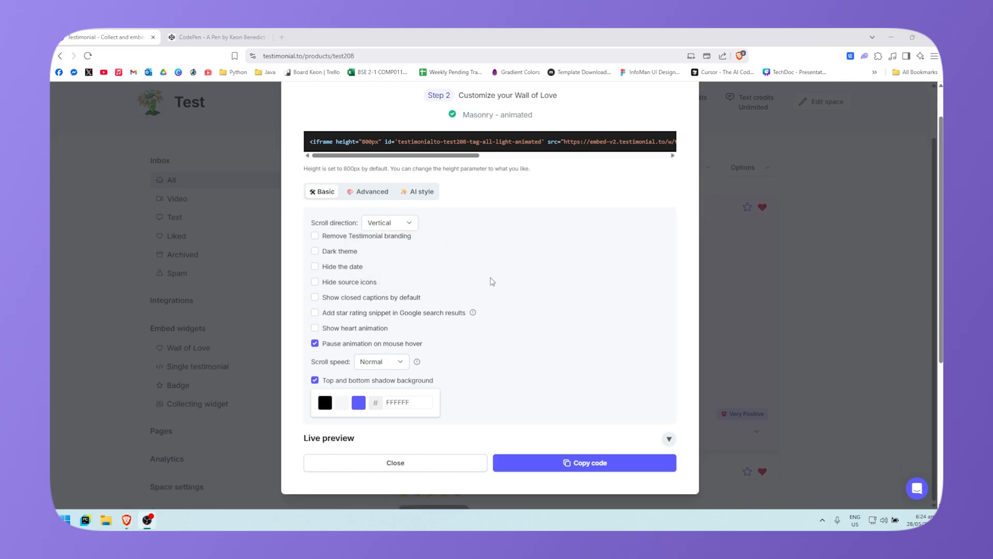
pyautogui.scroll(1, 486, 279)
pyautogui.scroll(-1, 450, 271)
pyautogui.click(314, 250)
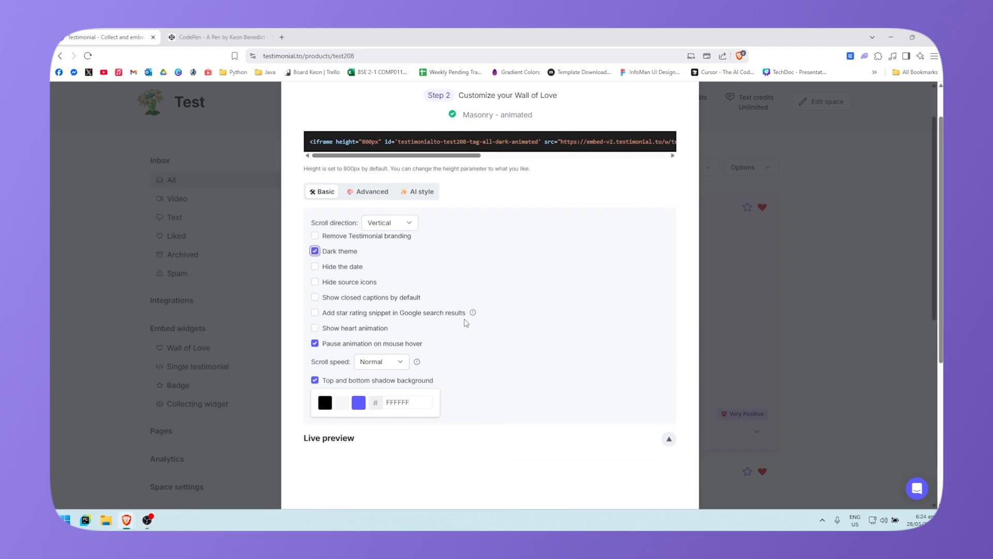
# Step: Try hiding card dates, then toggle hiding the source icons on cards
pyautogui.scroll(-5, 504, 308)
pyautogui.scroll(4, 537, 336)
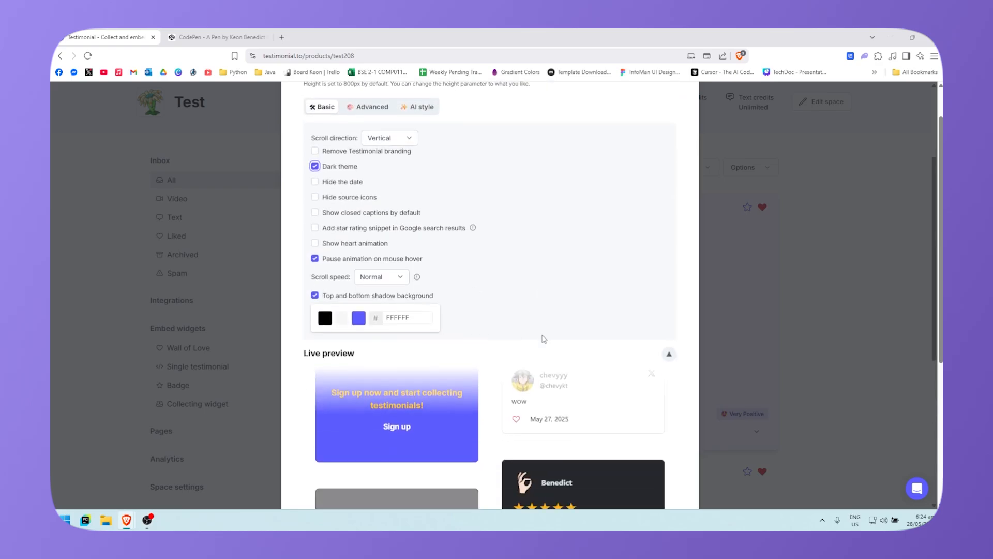
pyautogui.scroll(-4, 548, 352)
pyautogui.scroll(4, 571, 376)
pyautogui.scroll(3, 466, 310)
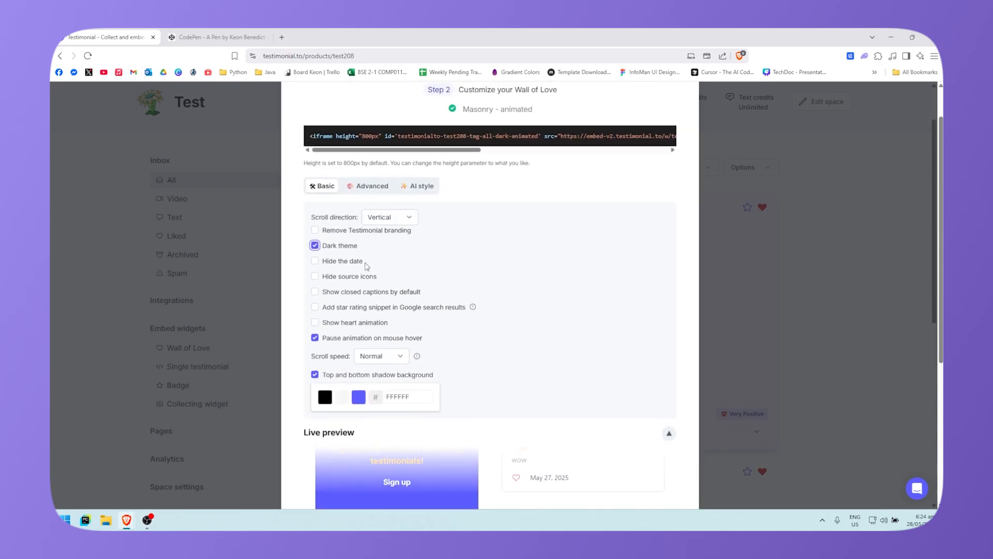
pyautogui.scroll(-1, 362, 258)
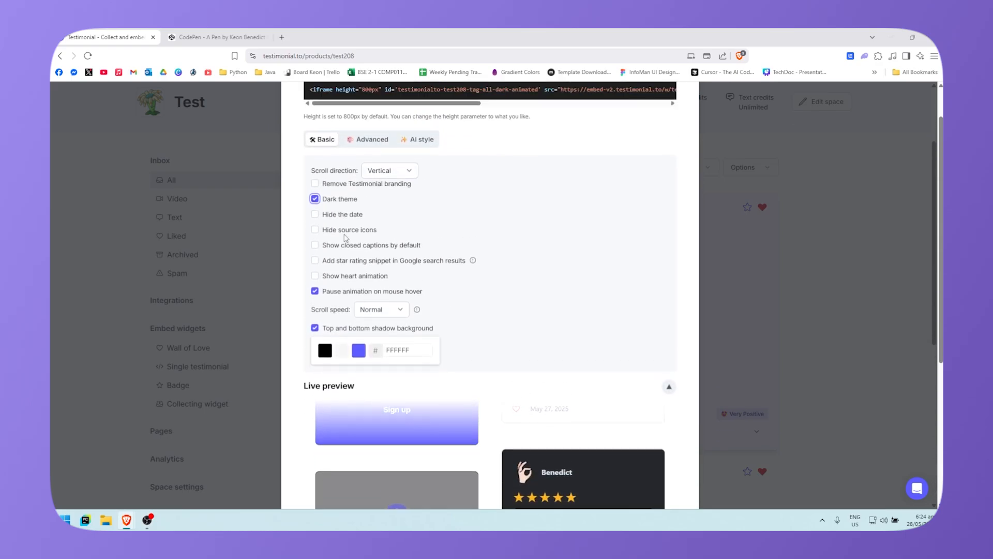
pyautogui.click(315, 216)
pyautogui.click(316, 216)
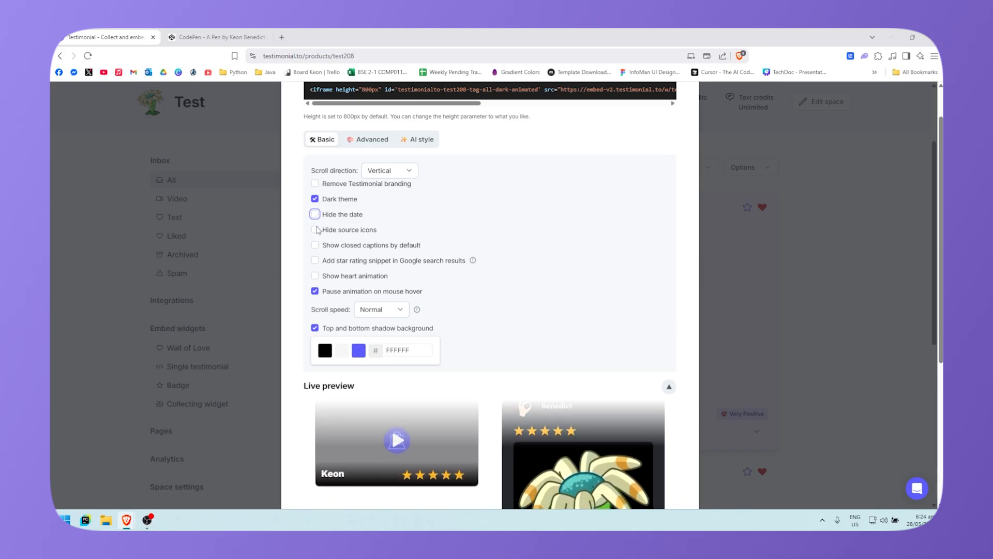
pyautogui.click(315, 230)
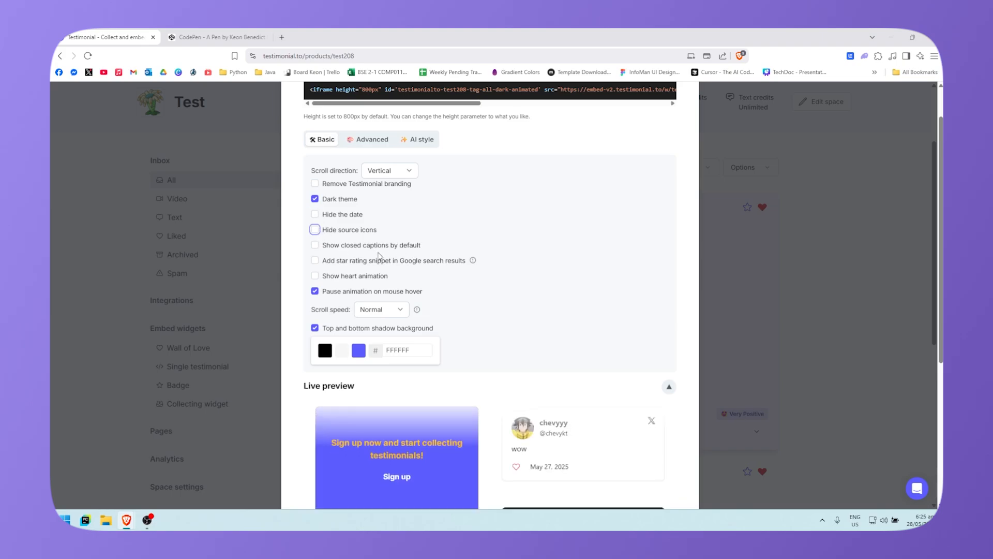
# Step: Turn on the heart animation and check the floating hearts in the live preview
pyautogui.scroll(-1, 379, 257)
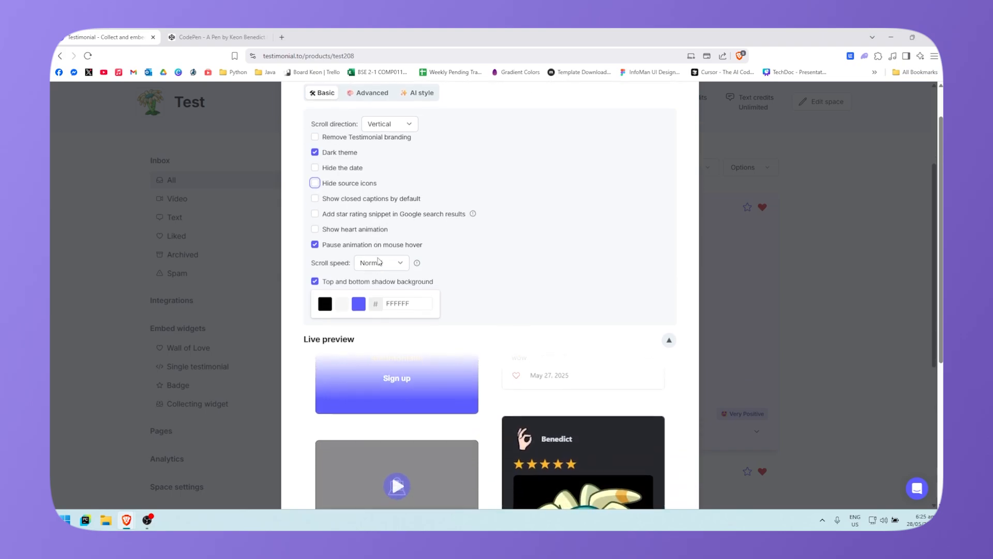
pyautogui.moveTo(416, 264)
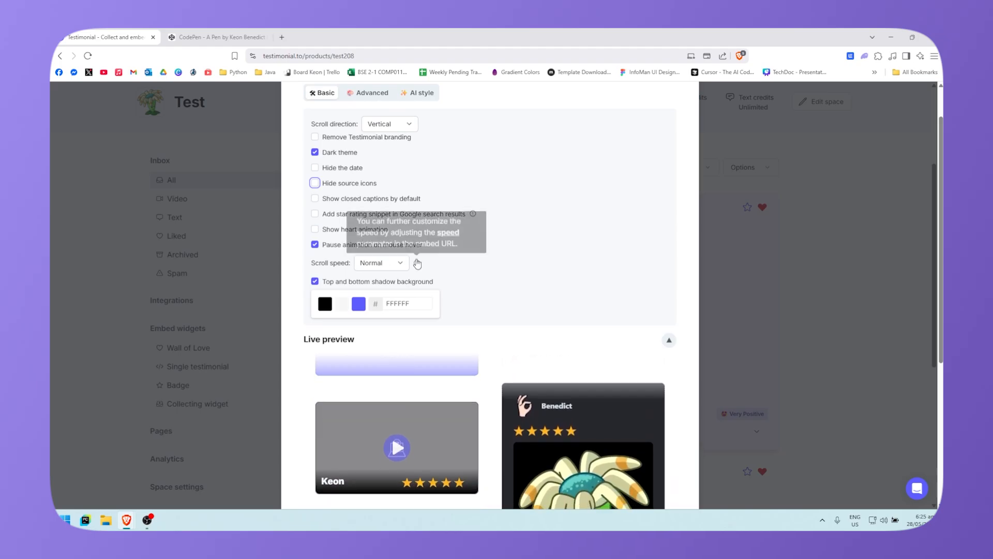
pyautogui.click(315, 230)
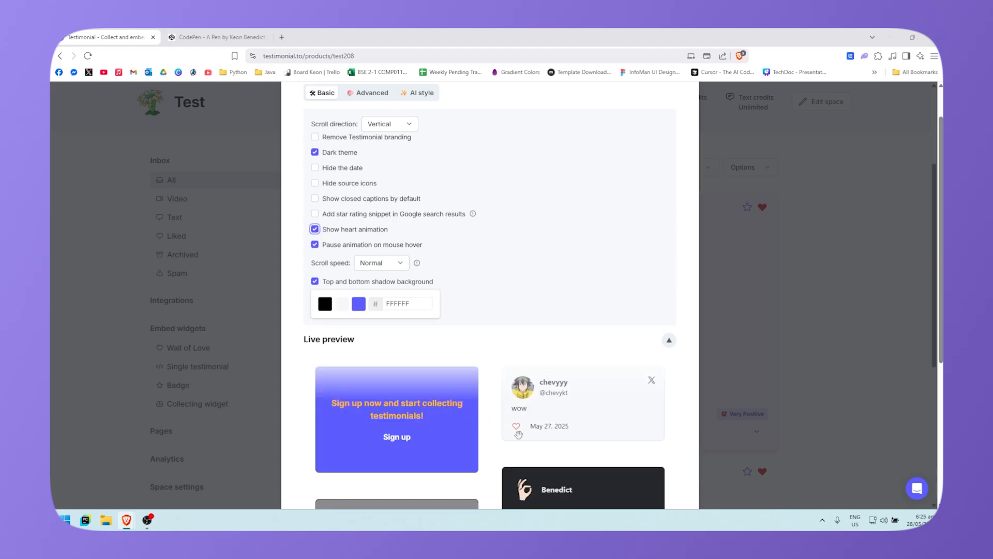
pyautogui.scroll(-5, 517, 408)
pyautogui.scroll(2, 543, 393)
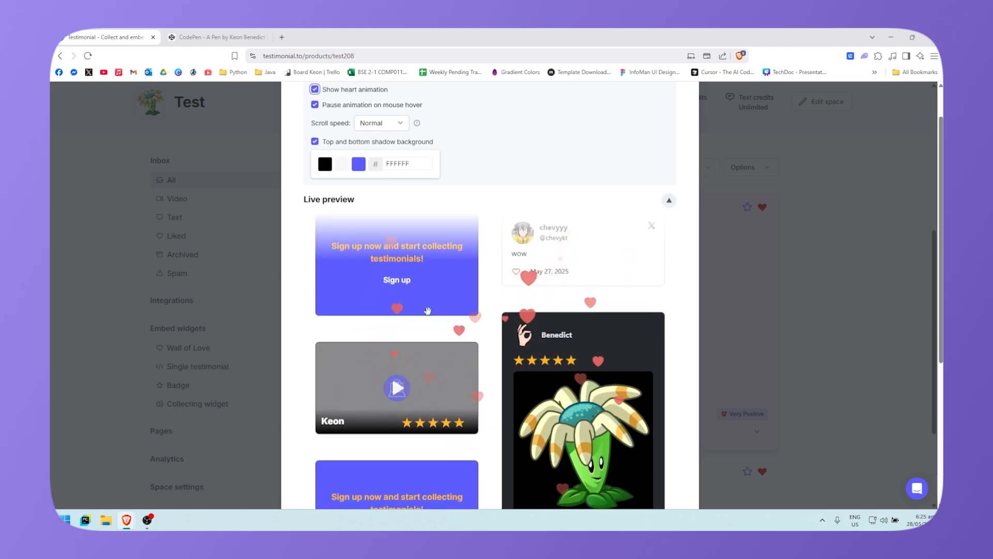
pyautogui.scroll(3, 323, 369)
# Step: Try Slow scroll speed, then set the wall's scroll speed back to Normal
pyautogui.click(398, 310)
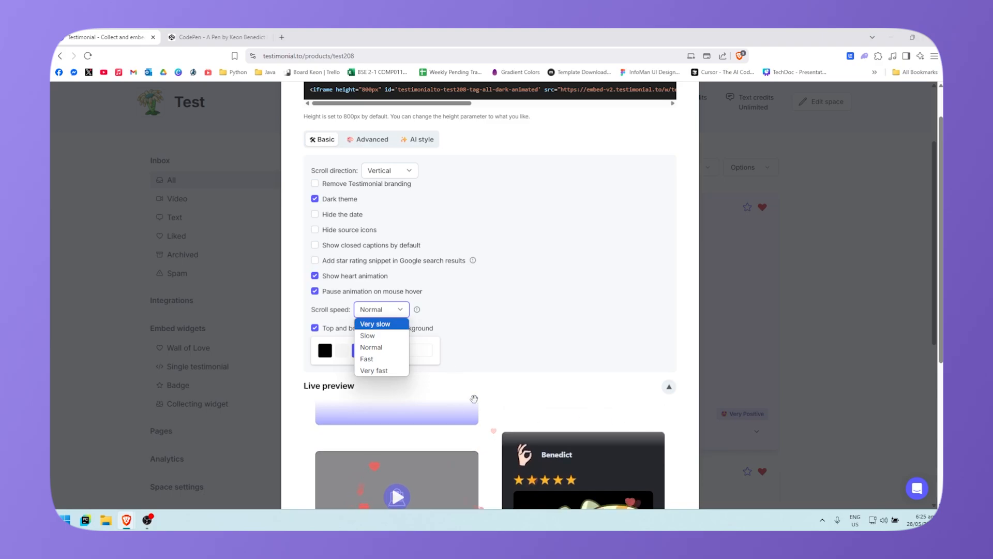
pyautogui.click(388, 337)
pyautogui.scroll(-6, 611, 330)
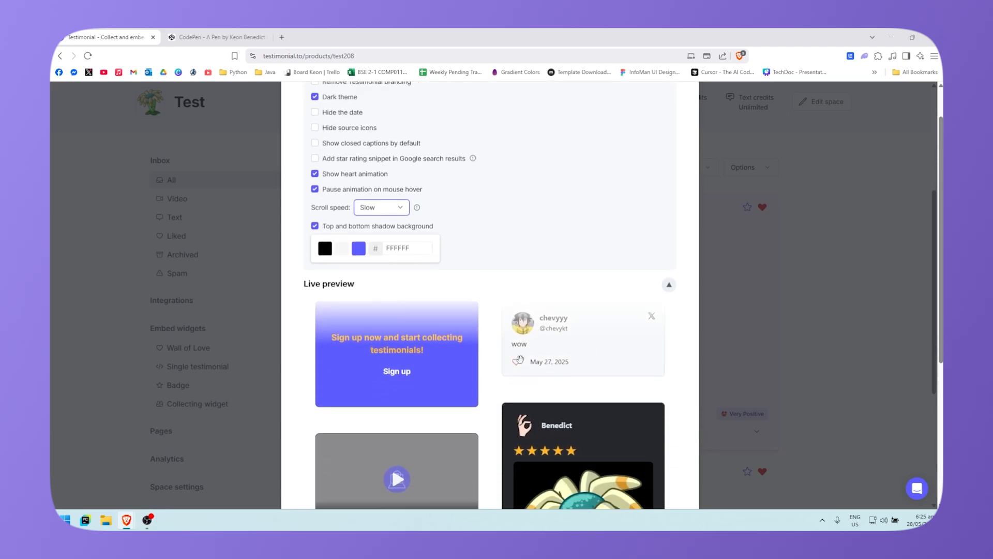
pyautogui.scroll(5, 632, 333)
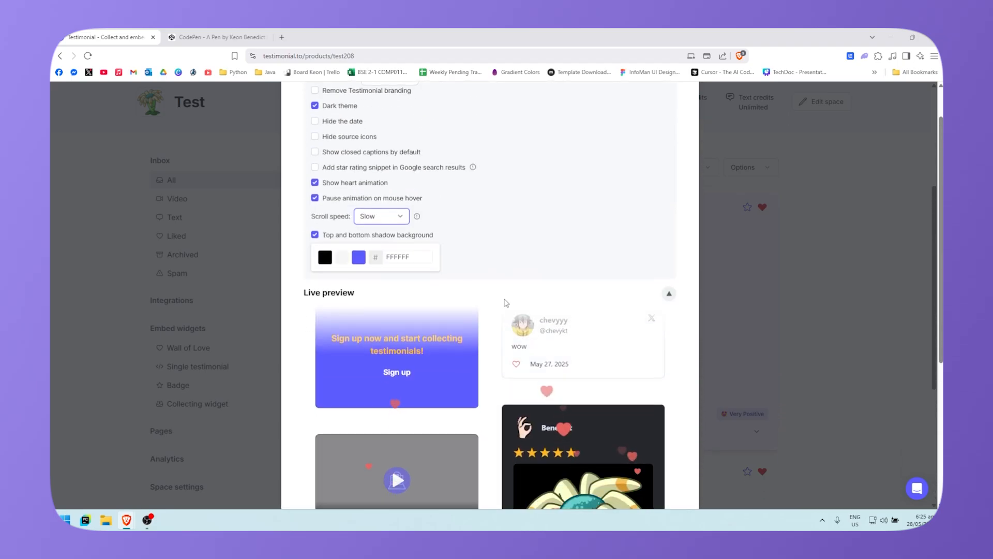
pyautogui.click(381, 215)
pyautogui.click(383, 256)
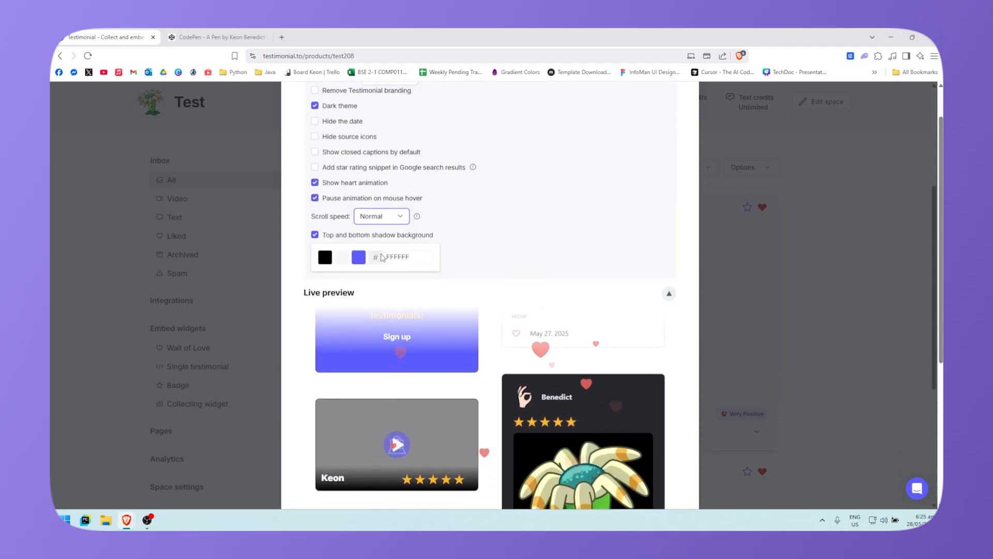
# Step: Try black, light grey F7F7F7 and blue swatches for the top and bottom shadow background
pyautogui.click(331, 260)
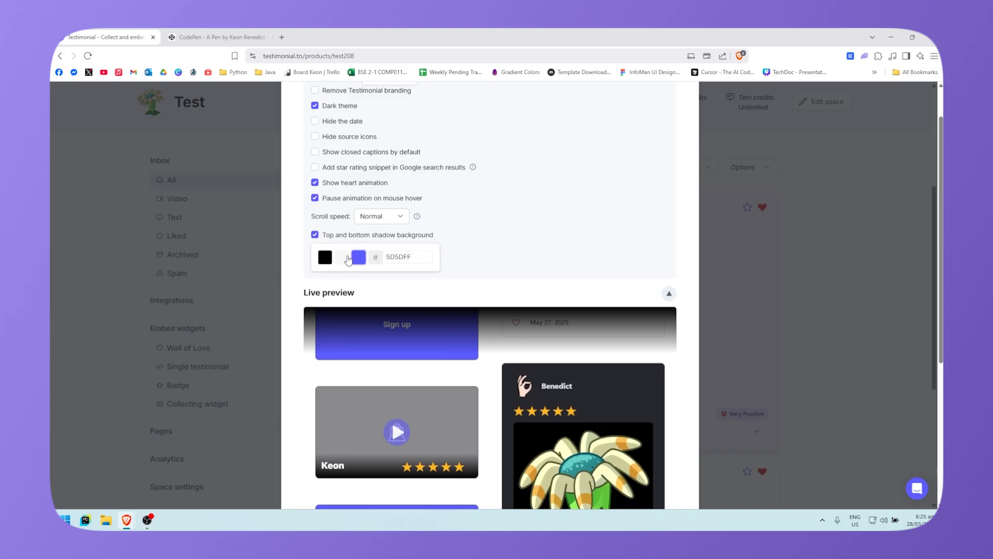
pyautogui.click(341, 259)
pyautogui.click(359, 258)
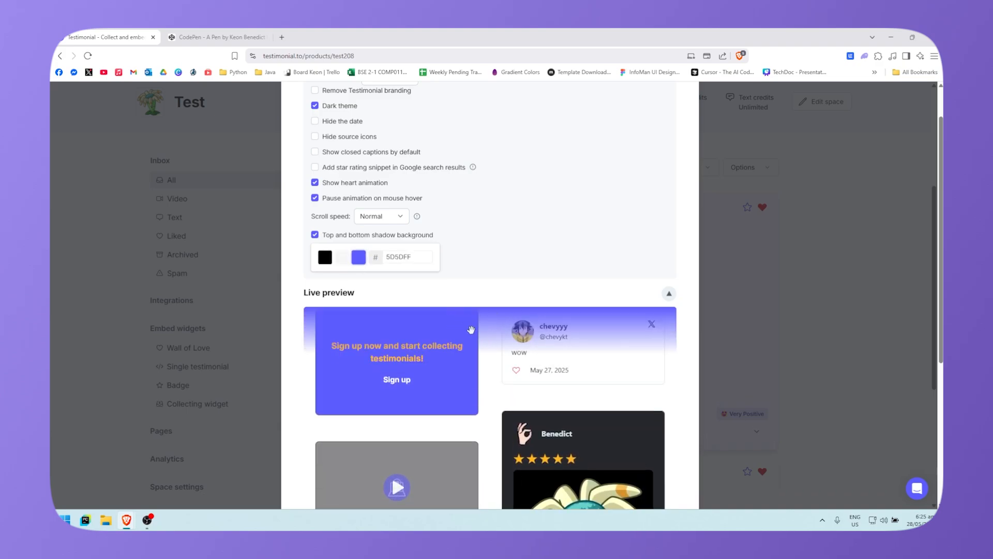
pyautogui.click(339, 259)
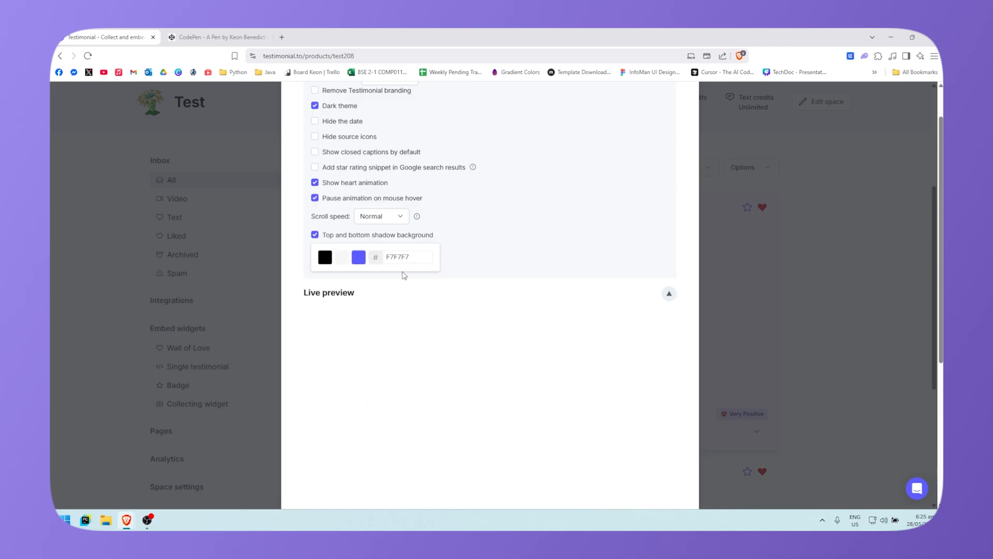
pyautogui.click(329, 257)
pyautogui.click(363, 261)
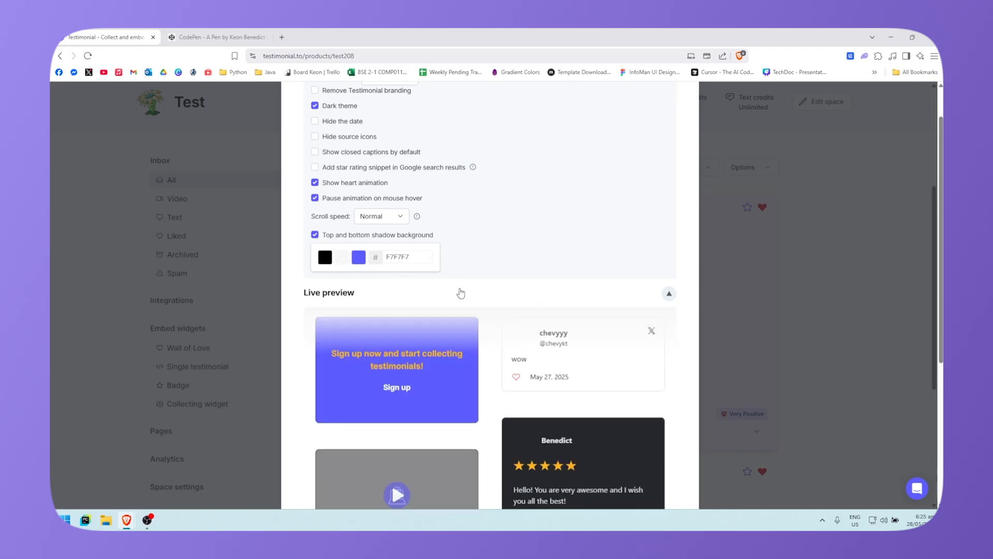
pyautogui.scroll(5, 460, 293)
# Step: In the Advanced border settings, give the cards Large radius corners
pyautogui.click(387, 248)
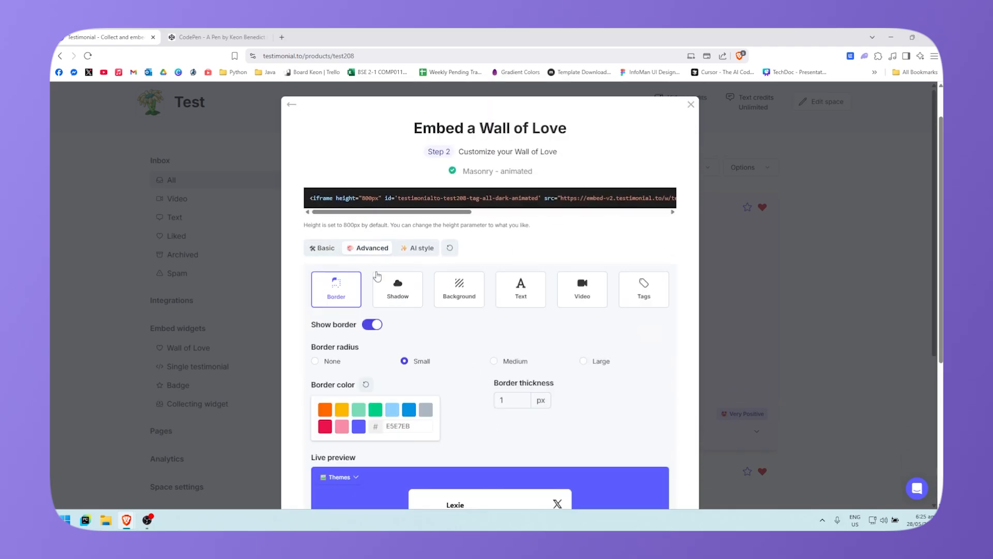
pyautogui.scroll(-3, 377, 276)
pyautogui.scroll(2, 344, 229)
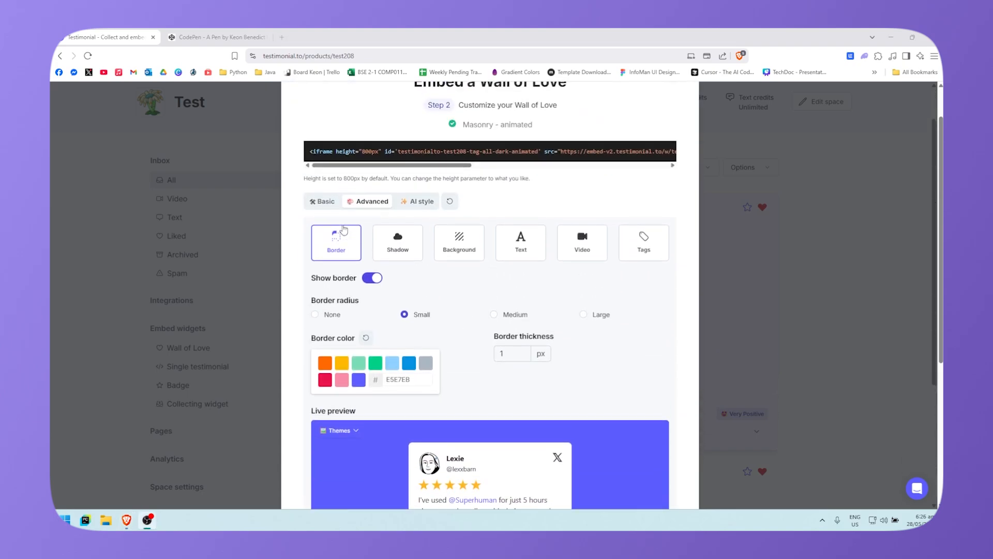
pyautogui.scroll(-2, 331, 235)
pyautogui.click(315, 221)
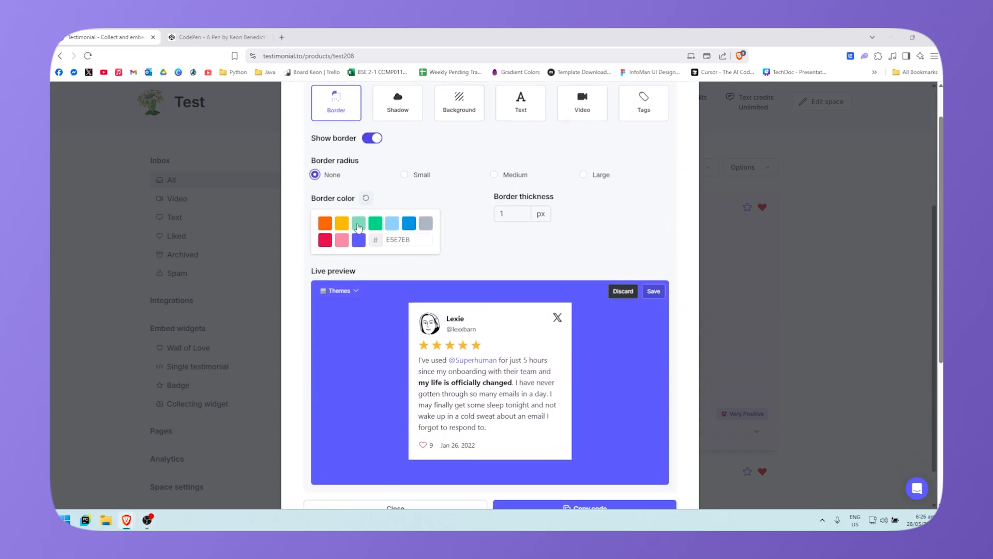
pyautogui.click(404, 223)
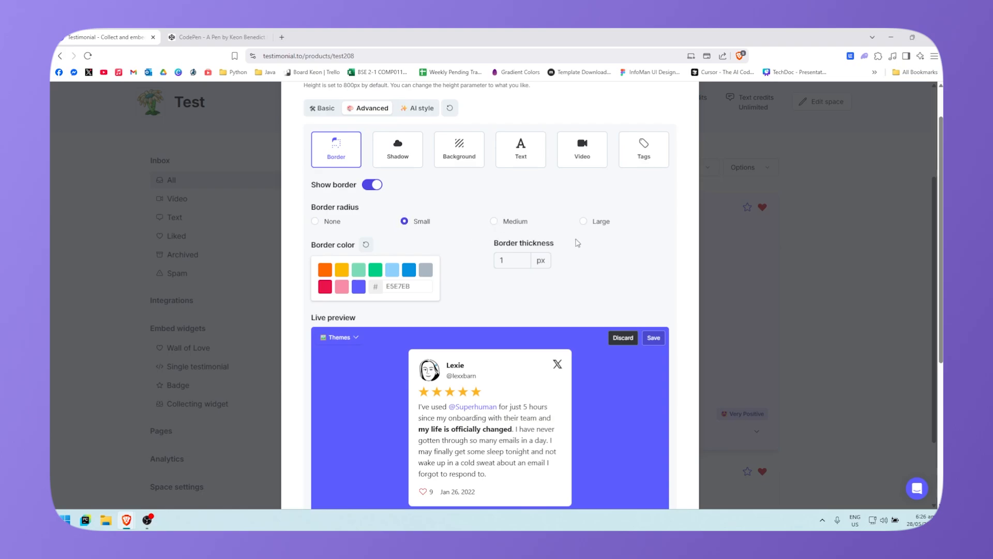
pyautogui.click(584, 221)
pyautogui.click(495, 222)
pyautogui.click(584, 221)
# Step: Keep the card border on and set its colour to 000000
pyautogui.click(372, 187)
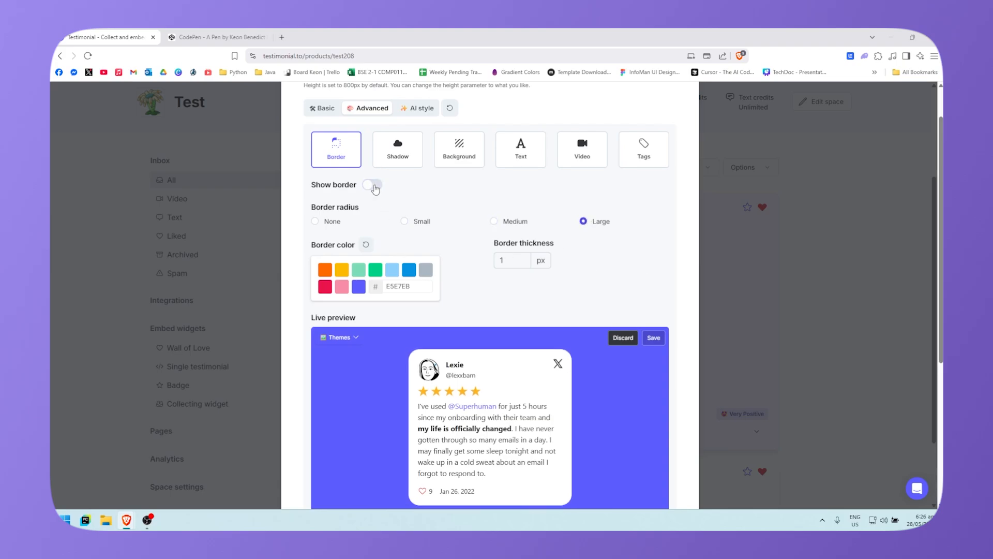
pyautogui.click(372, 186)
pyautogui.click(373, 186)
pyautogui.click(375, 186)
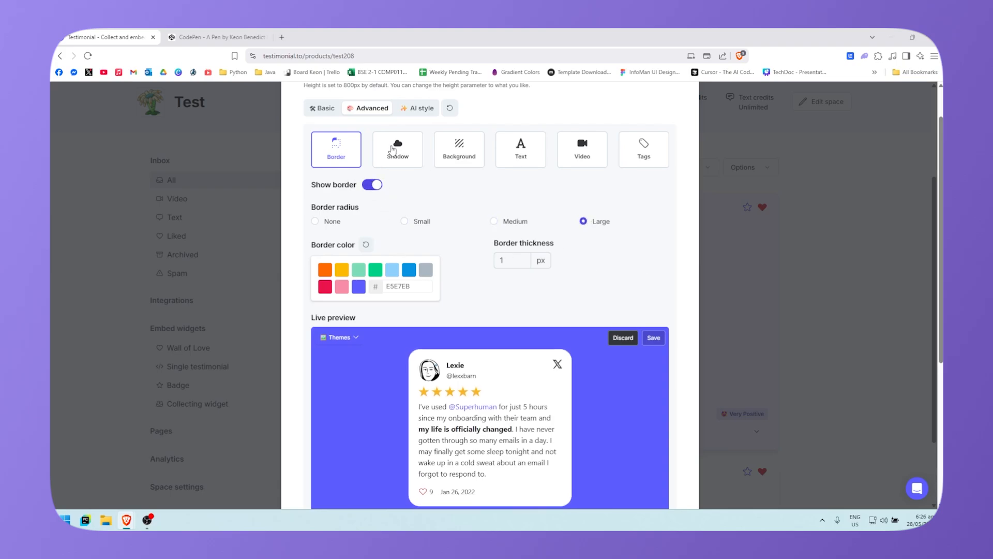
pyautogui.click(330, 272)
pyautogui.click(343, 271)
pyautogui.click(417, 272)
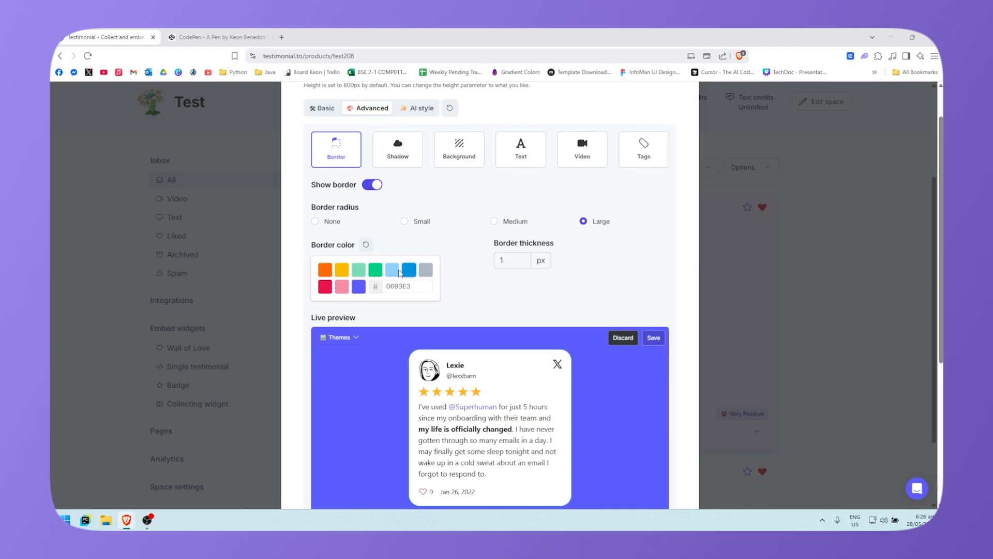
pyautogui.click(328, 287)
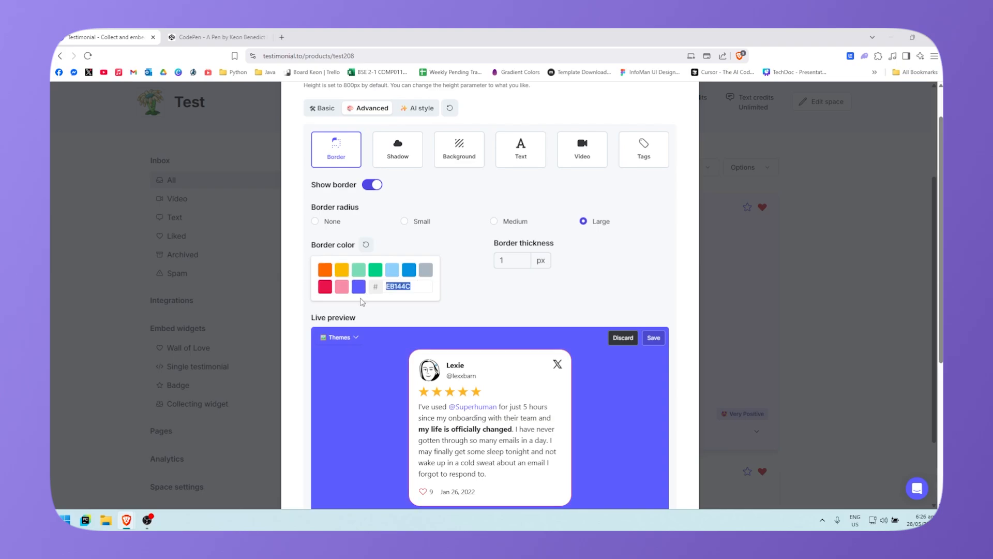
pyautogui.write('000000')
# Step: Set the card border thickness to 3 px and save the border changes
pyautogui.scroll(-2, 447, 303)
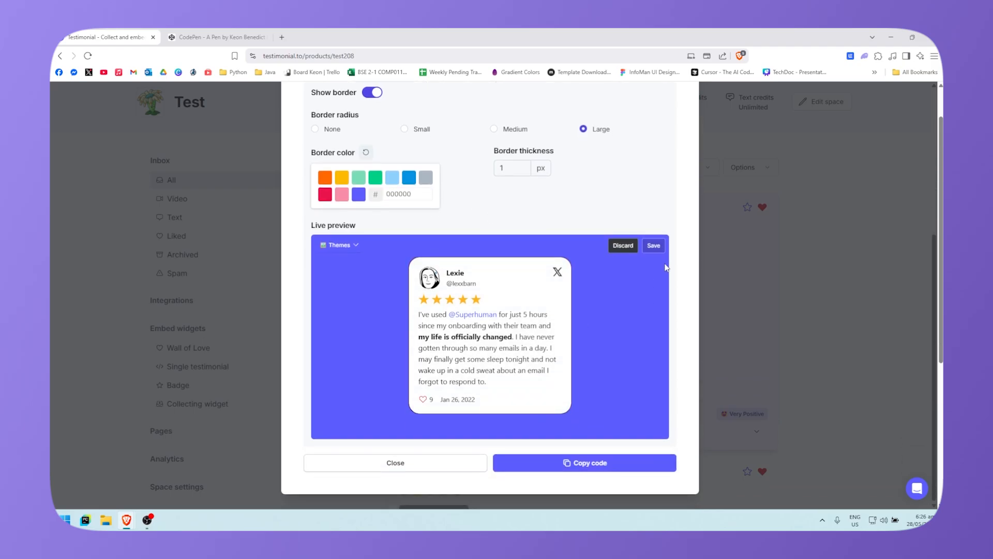
pyautogui.scroll(3, 574, 310)
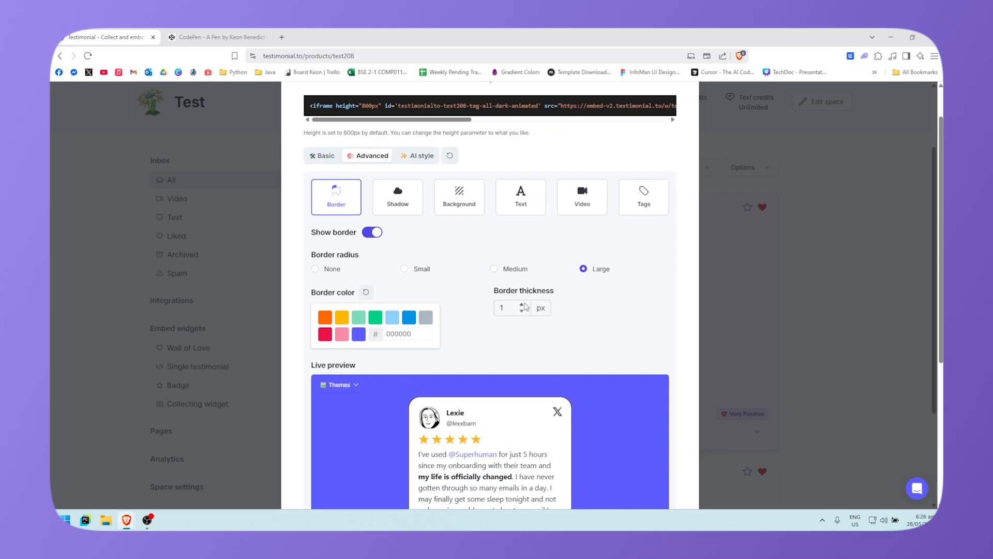
pyautogui.click(523, 305)
pyautogui.click(523, 305)
pyautogui.click(522, 305)
pyautogui.click(522, 305)
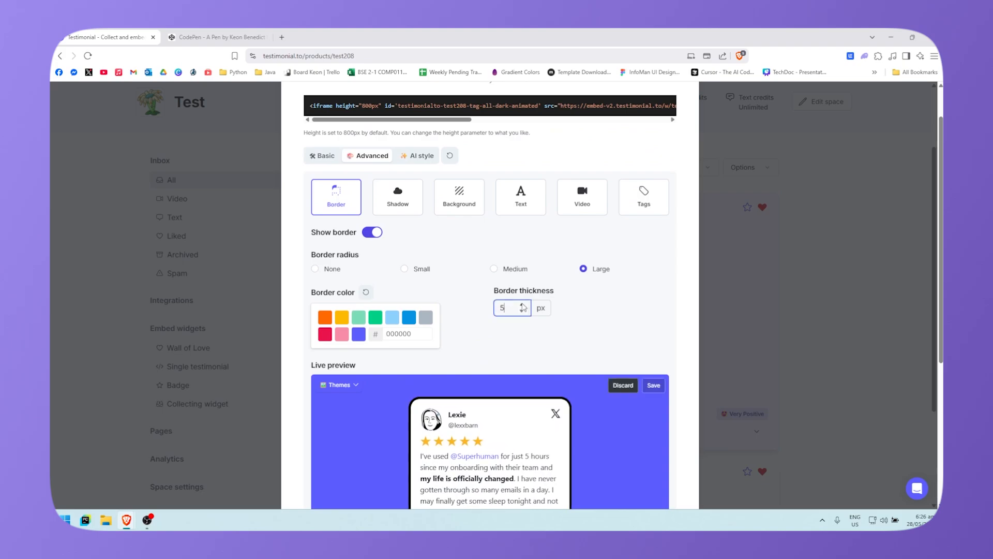
pyautogui.scroll(-3, 548, 413)
pyautogui.click(522, 171)
pyautogui.click(522, 170)
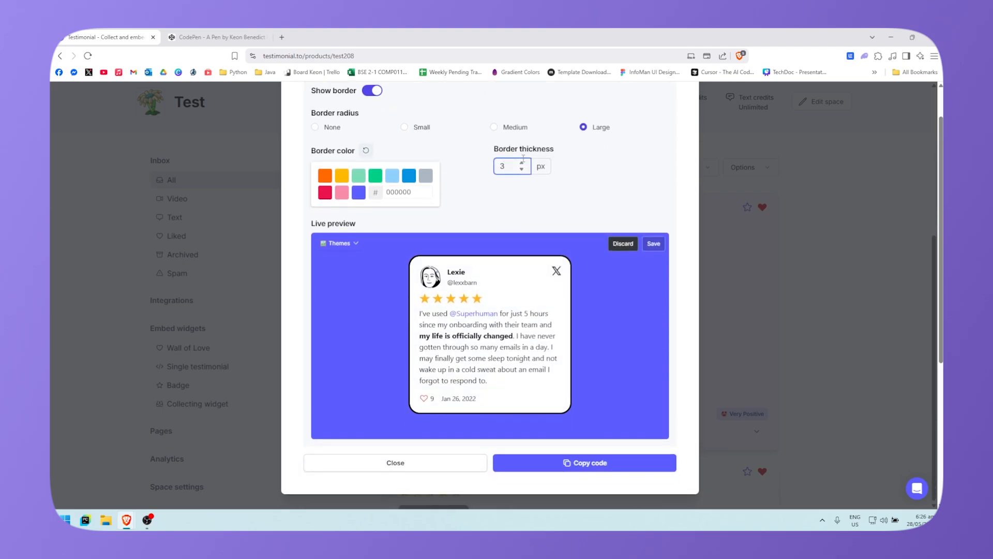
pyautogui.click(522, 162)
pyautogui.click(654, 244)
pyautogui.scroll(5, 517, 269)
# Step: Compare spotlight and standard card shadows, keeping the standard shadow
pyautogui.click(398, 195)
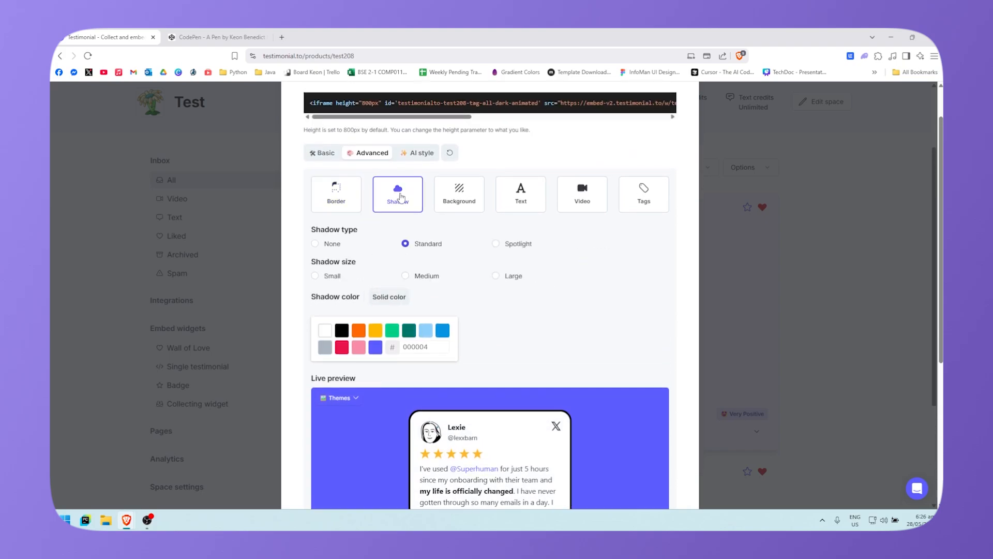
pyautogui.scroll(-2, 398, 232)
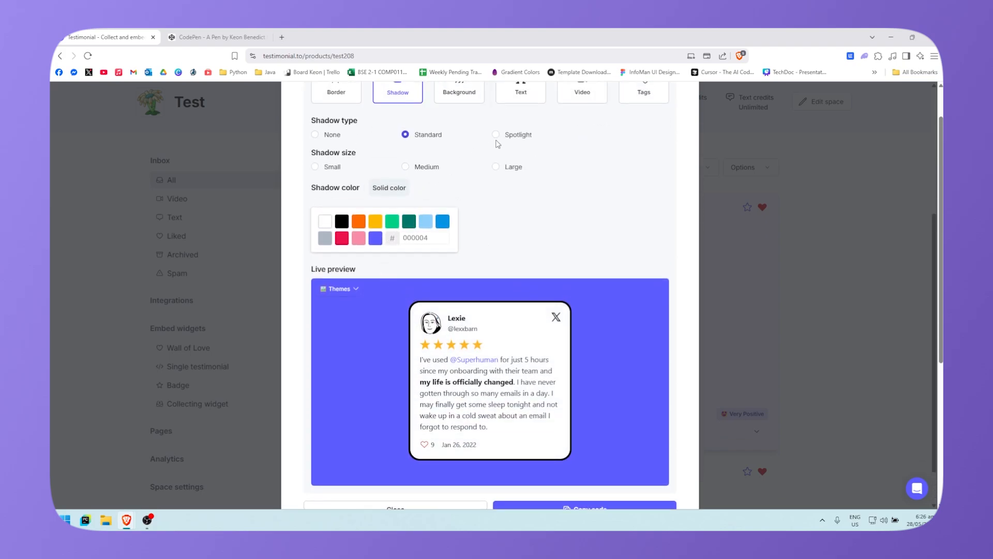
pyautogui.click(496, 136)
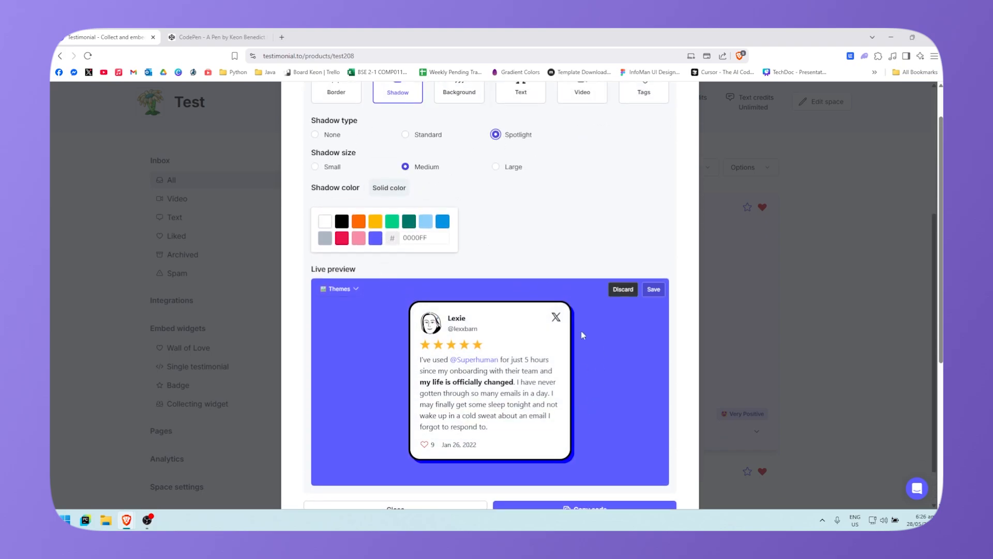
pyautogui.click(405, 135)
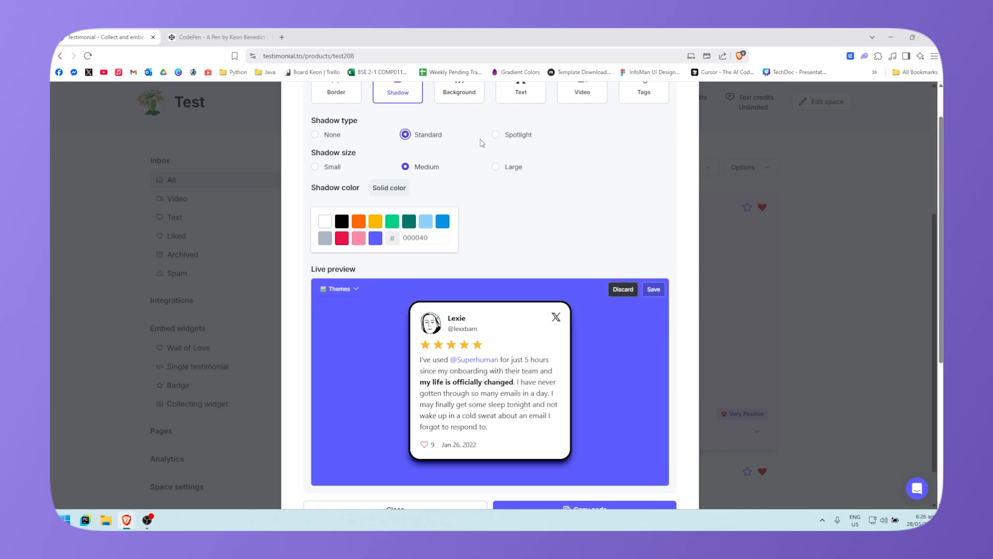
pyautogui.click(497, 135)
pyautogui.click(405, 134)
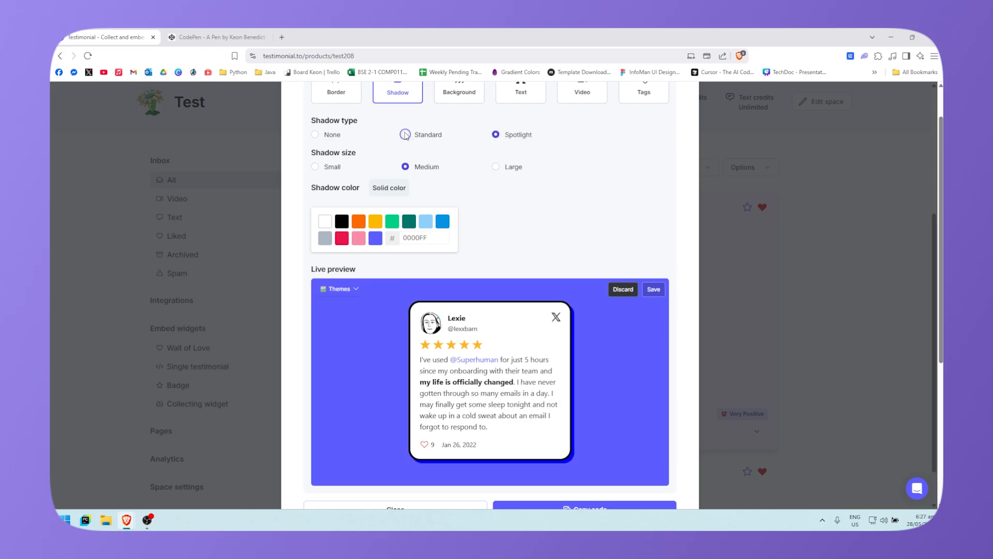
# Step: Try blue, pink, red and grey card shadows, settling on black
pyautogui.scroll(1, 474, 228)
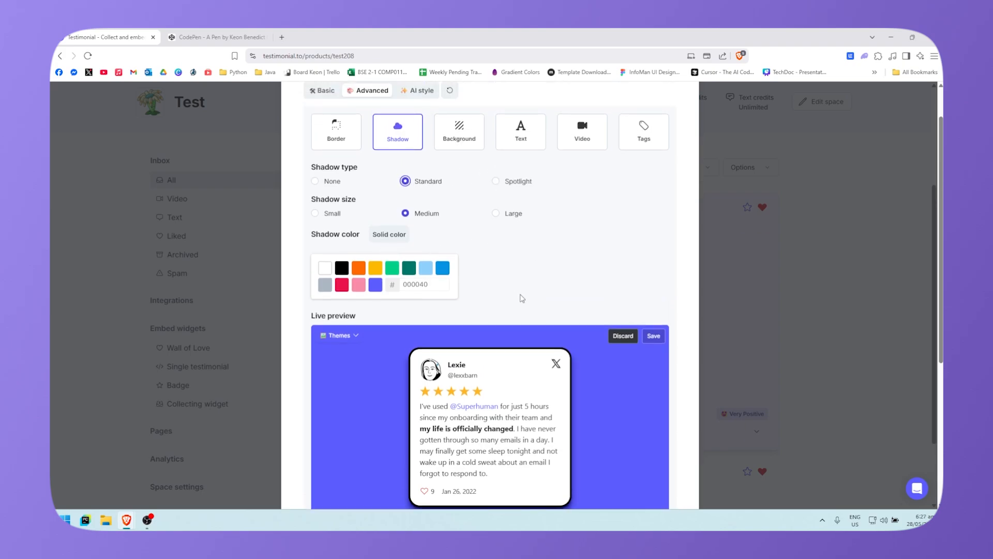
pyautogui.scroll(-1, 491, 306)
pyautogui.click(343, 222)
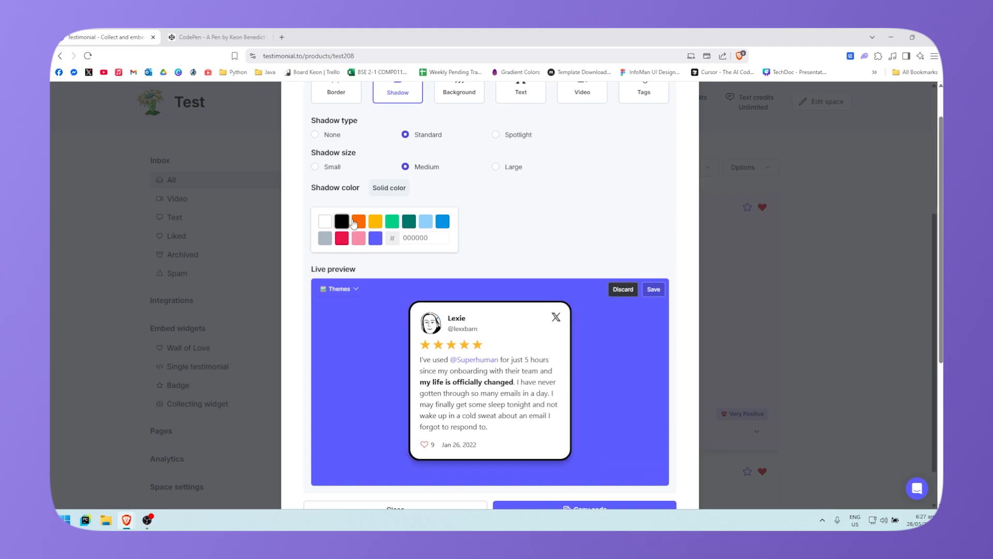
pyautogui.click(443, 222)
pyautogui.click(359, 238)
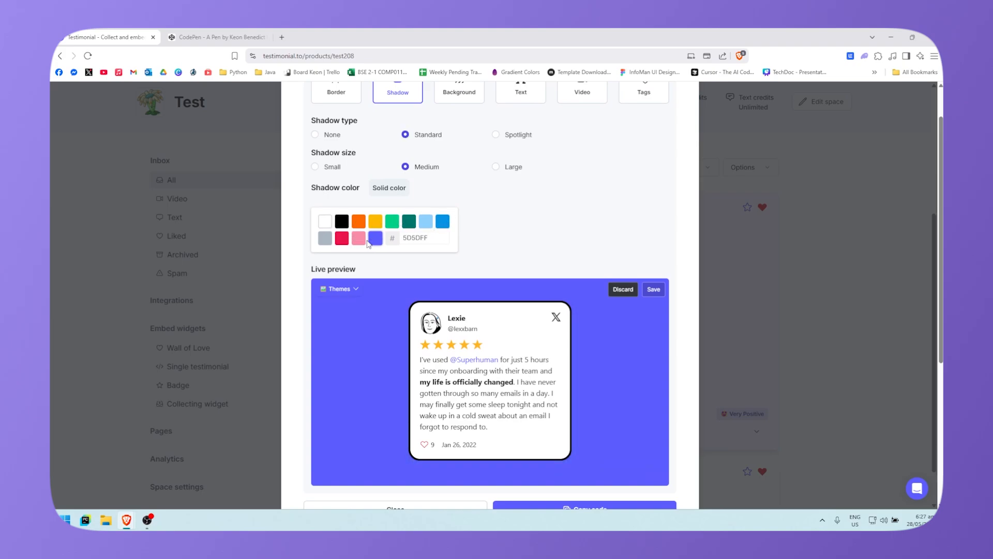
pyautogui.click(341, 241)
pyautogui.click(325, 241)
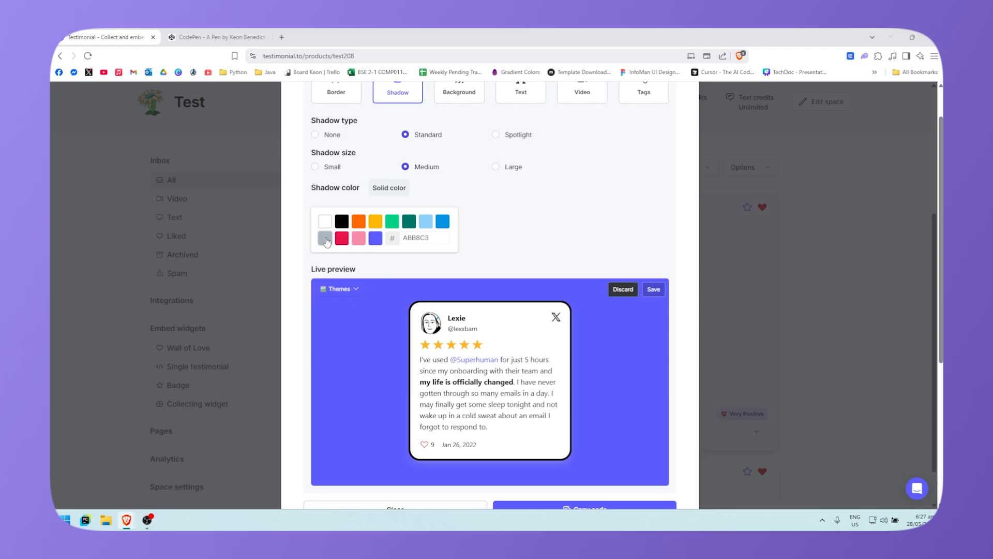
pyautogui.click(344, 224)
pyautogui.scroll(3, 457, 269)
# Step: Set the wall background to light blue 8ED1FC after trying grey, purple and red
pyautogui.click(464, 214)
pyautogui.scroll(-3, 464, 215)
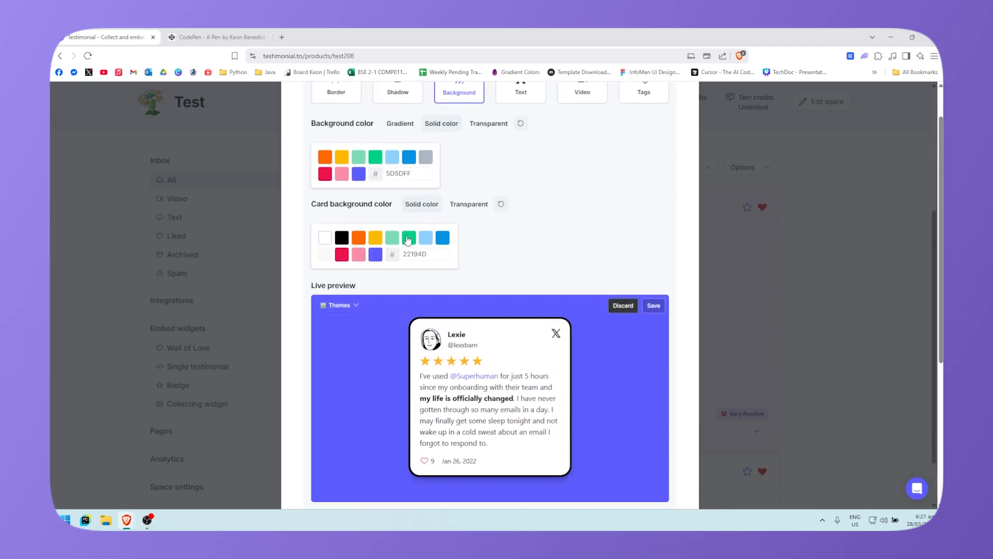
pyautogui.click(442, 237)
pyautogui.click(392, 237)
pyautogui.click(325, 241)
pyautogui.click(426, 160)
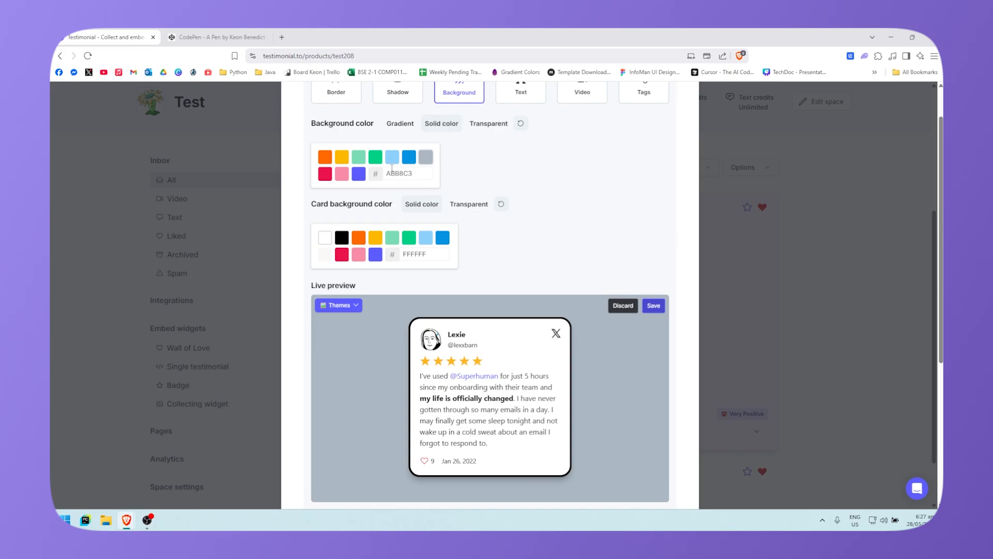
pyautogui.click(359, 173)
pyautogui.click(325, 174)
pyautogui.click(396, 158)
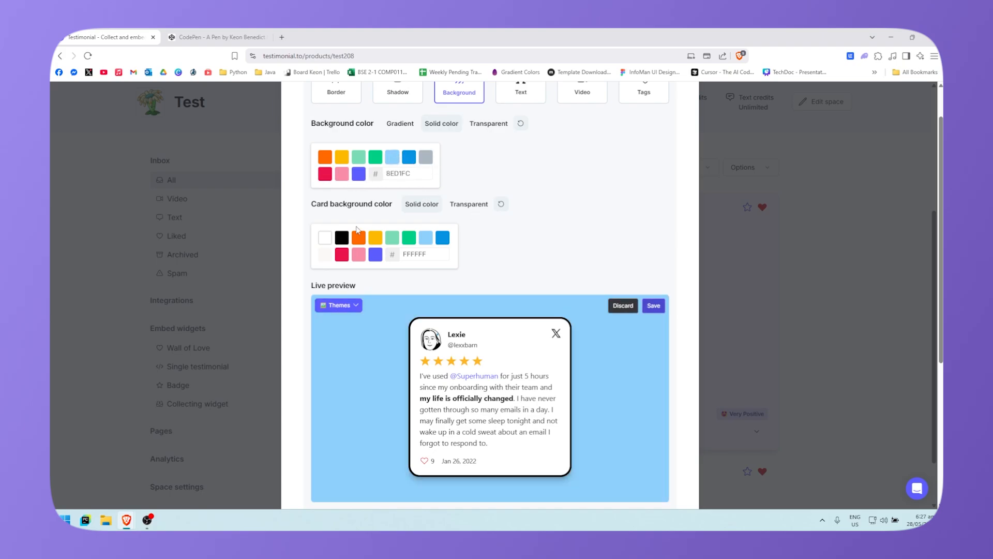
# Step: Try red, green and blue card backgrounds, then keep the cards white FFFFFF
pyautogui.click(342, 254)
pyautogui.click(392, 238)
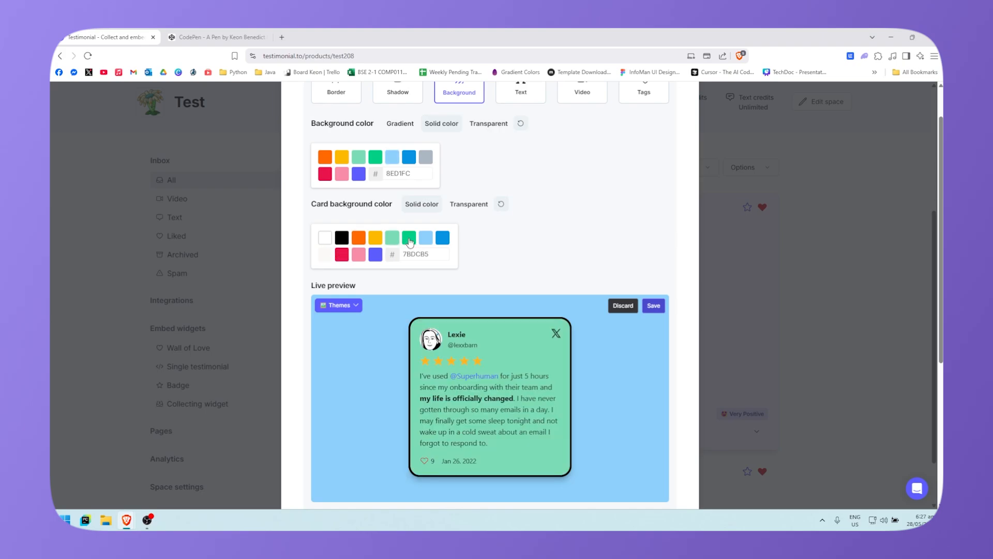
pyautogui.click(425, 238)
pyautogui.click(442, 238)
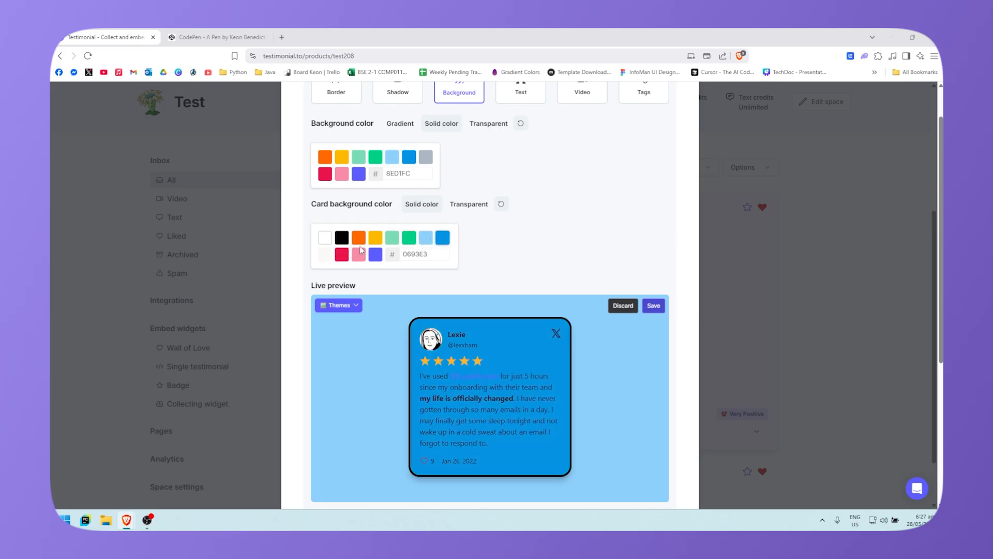
pyautogui.click(324, 238)
pyautogui.scroll(-1, 603, 315)
pyautogui.scroll(4, 548, 313)
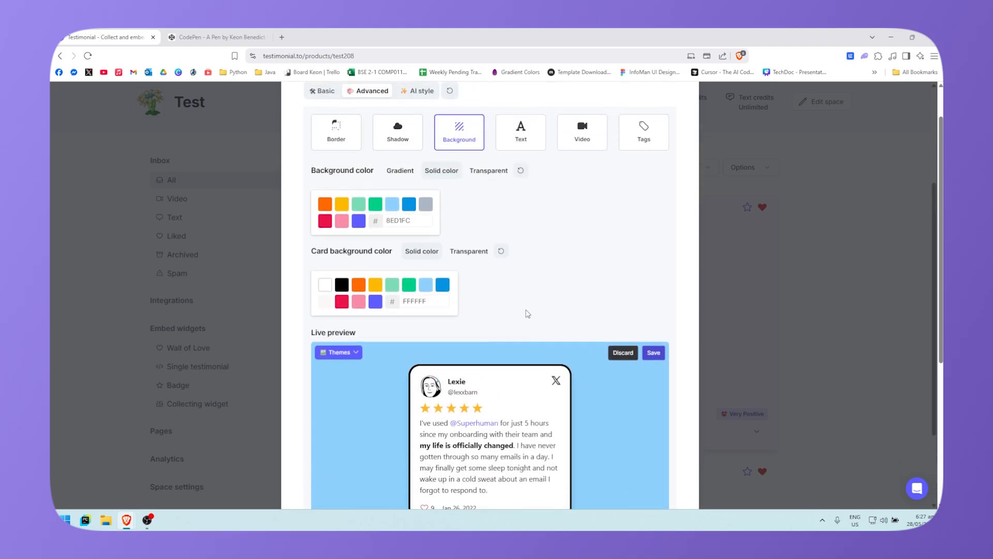
# Step: Browse the Text tab's font family list and keep the card font as Open Sans
pyautogui.click(519, 236)
pyautogui.scroll(-2, 458, 279)
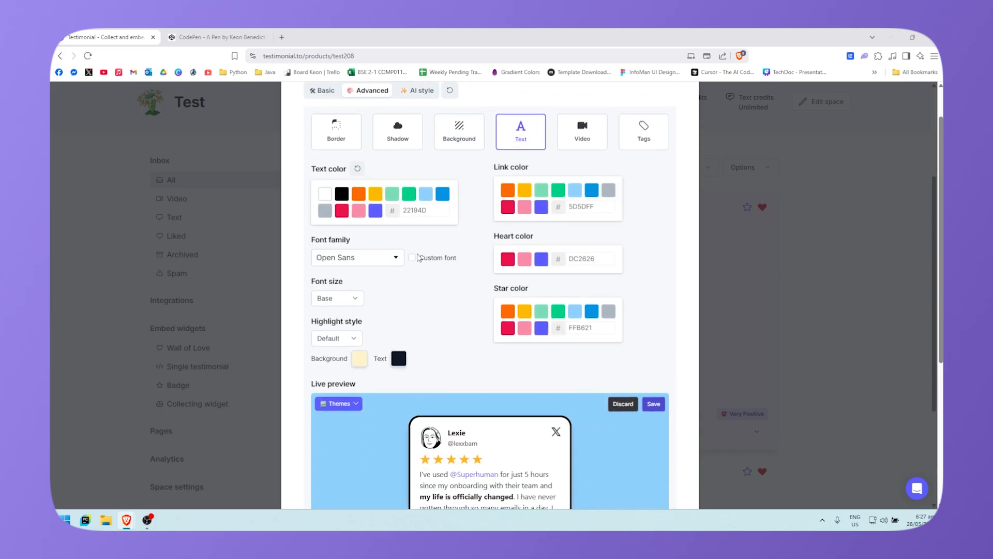
pyautogui.scroll(1, 456, 353)
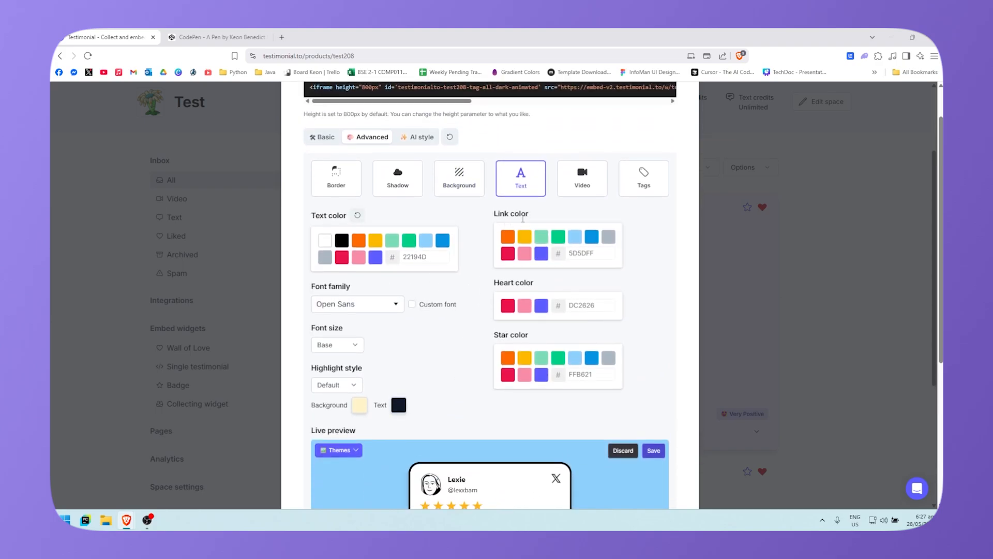
pyautogui.scroll(-1, 308, 264)
pyautogui.click(359, 260)
pyautogui.scroll(-10, 362, 297)
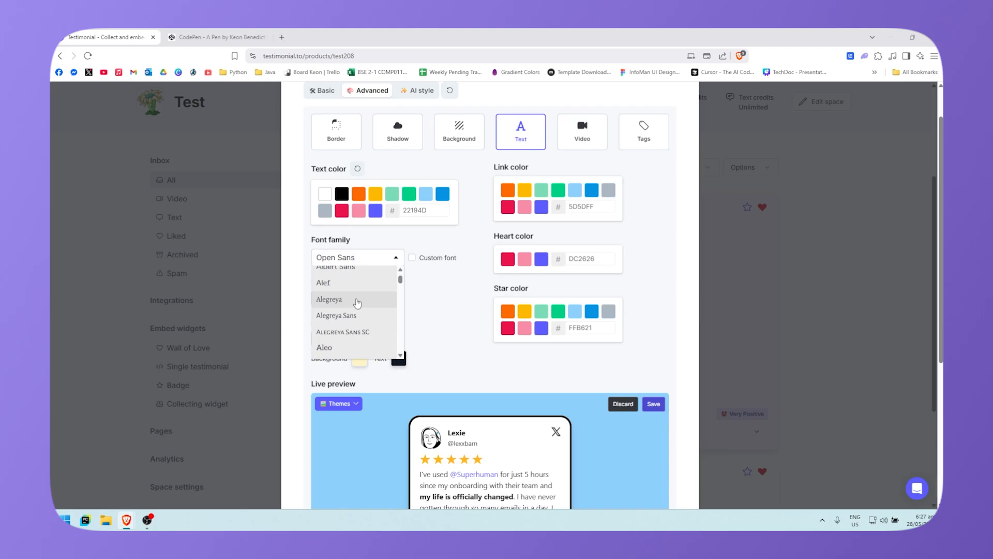
pyautogui.moveTo(398, 290); pyautogui.dragTo(398, 319)
pyautogui.scroll(-10, 387, 283)
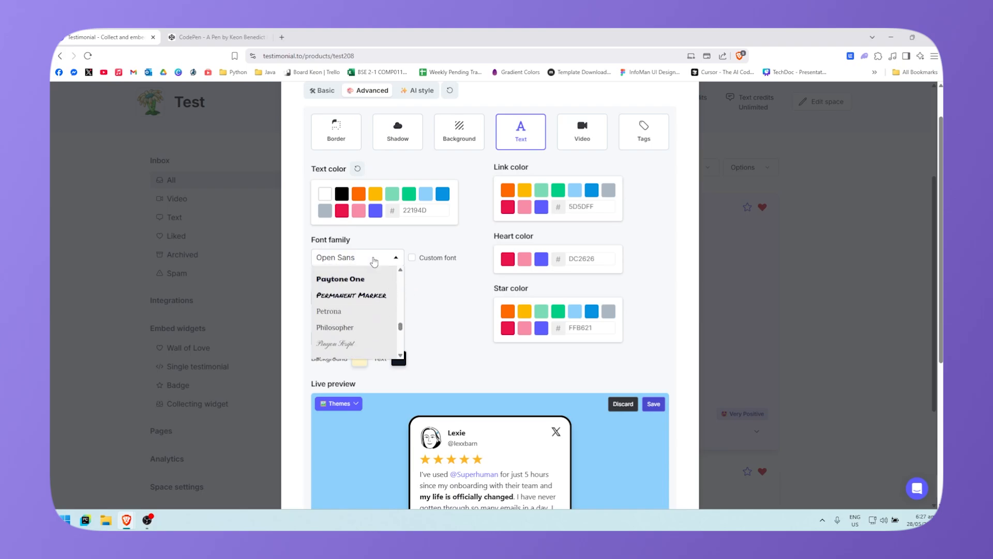
pyautogui.click(375, 260)
# Step: Look over the Video and Tags styling options, ending on the AI style prompt
pyautogui.scroll(-2, 313, 276)
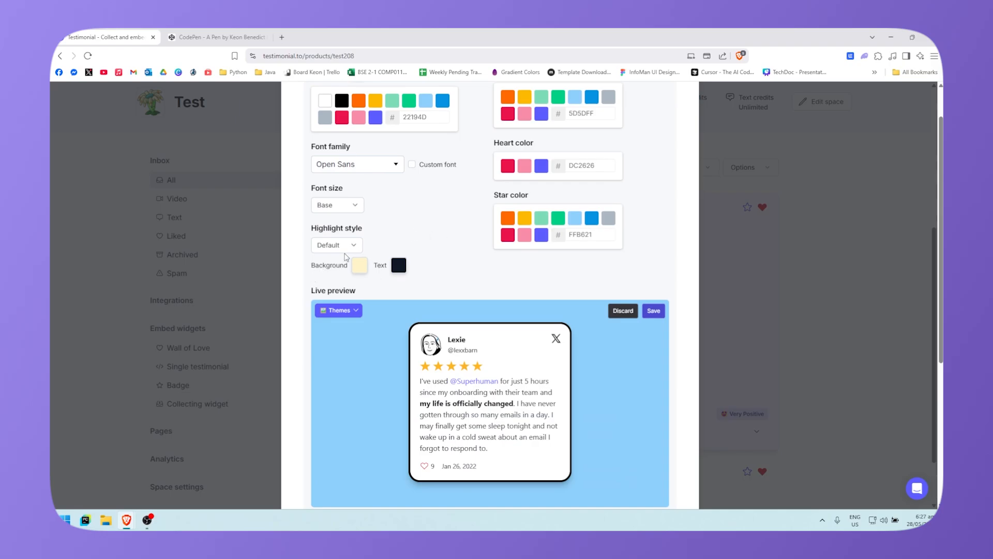
pyautogui.scroll(5, 489, 236)
pyautogui.scroll(-6, 458, 258)
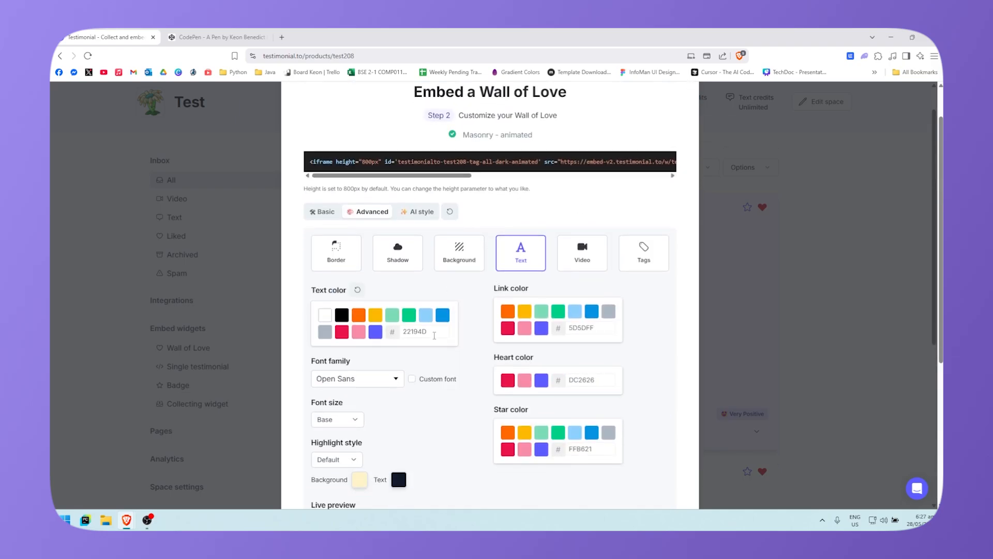
pyautogui.scroll(5, 523, 311)
pyautogui.click(580, 208)
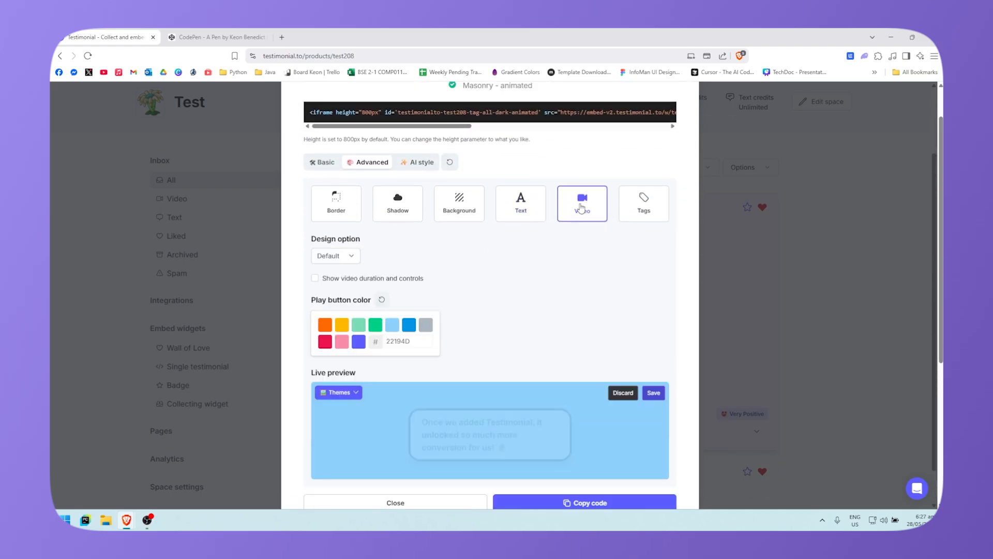
pyautogui.scroll(-3, 538, 310)
pyautogui.scroll(4, 594, 321)
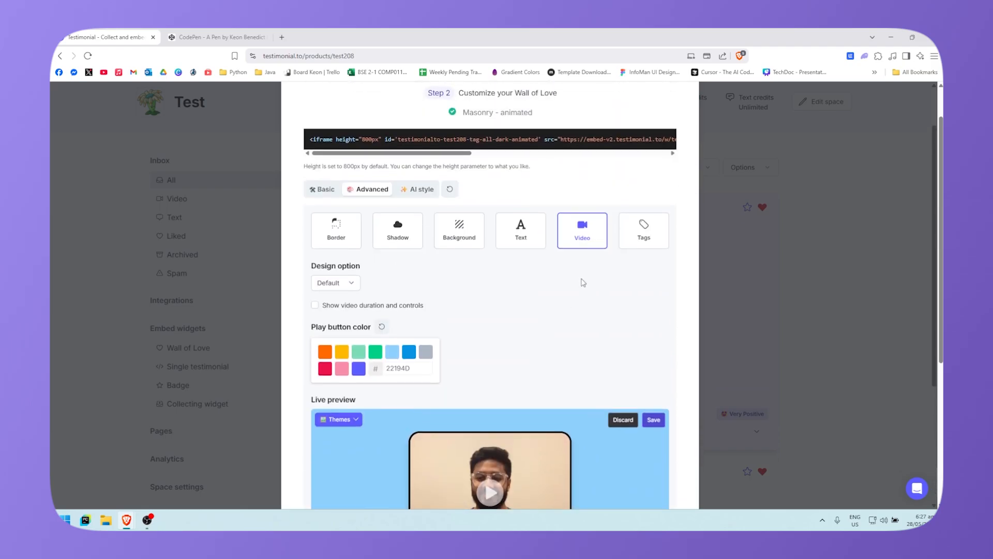
pyautogui.click(642, 227)
pyautogui.scroll(-5, 572, 391)
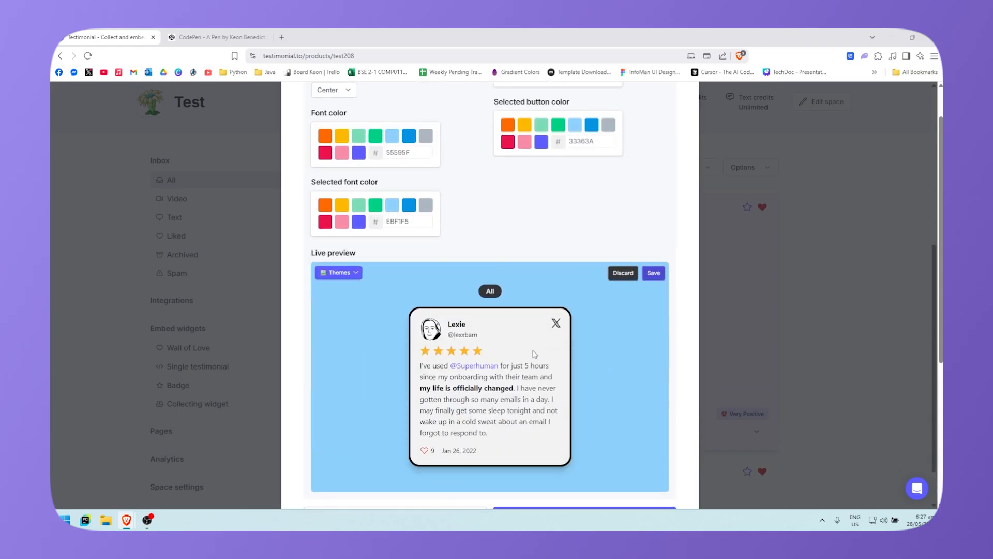
pyautogui.scroll(6, 473, 271)
pyautogui.click(420, 189)
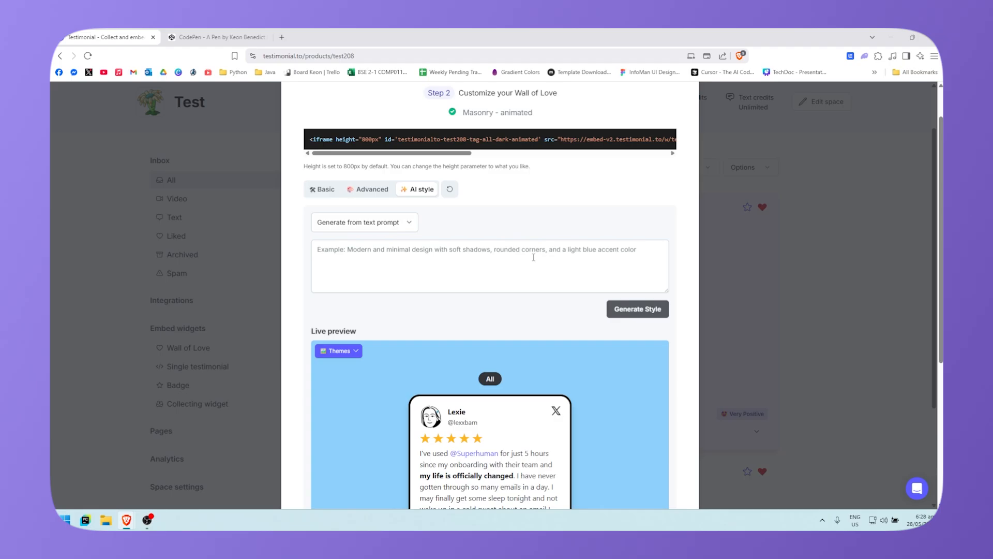
# Step: Compare the Advanced, Basic and AI style tabs of the Wall of Love embed dialog
pyautogui.scroll(-1, 552, 394)
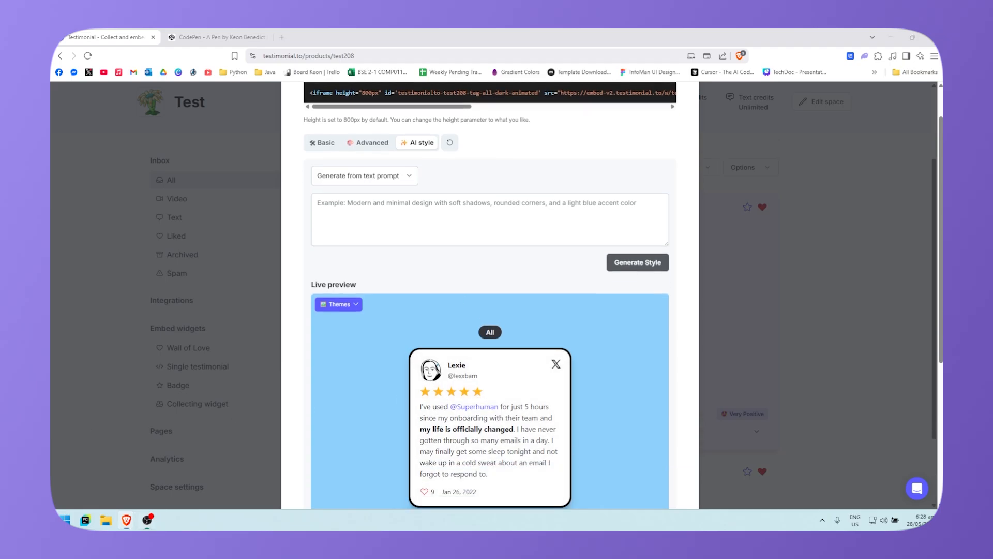
pyautogui.scroll(2, 342, 287)
pyautogui.click(374, 236)
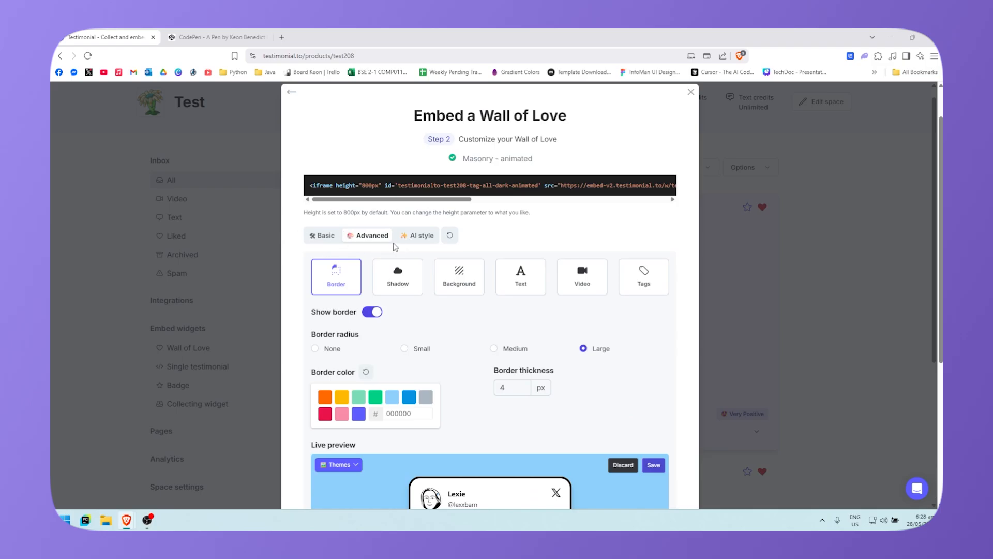
pyautogui.click(321, 236)
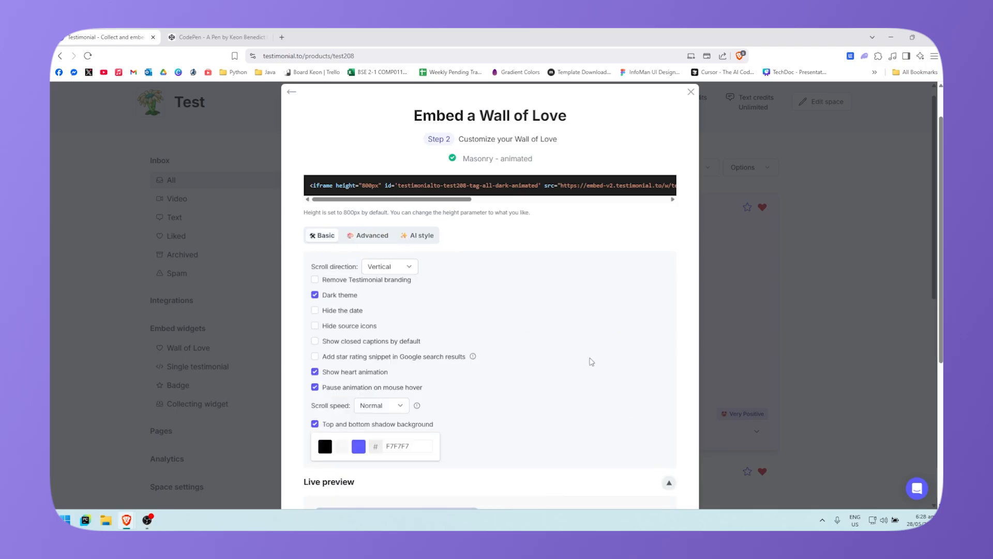
pyautogui.click(417, 236)
pyautogui.scroll(-2, 469, 321)
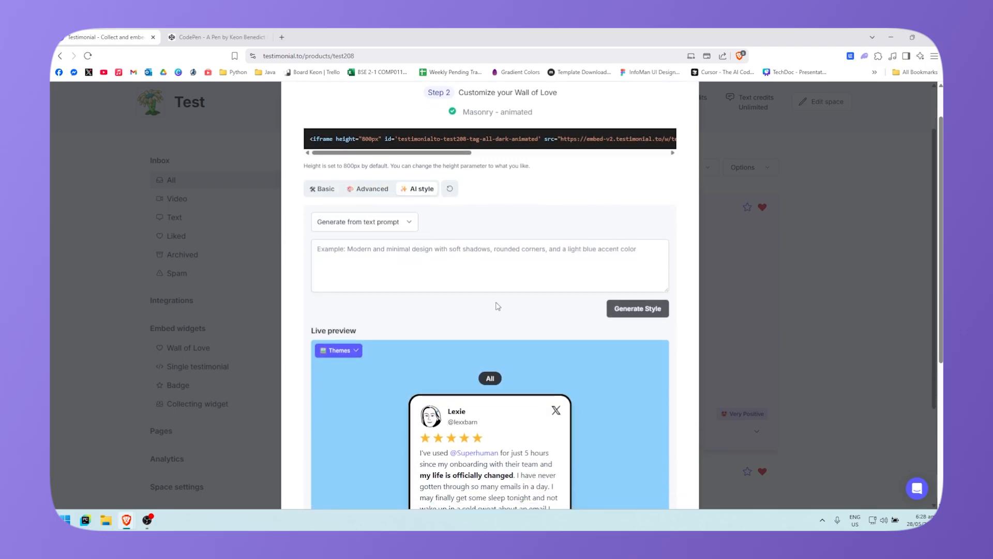
pyautogui.scroll(3, 340, 252)
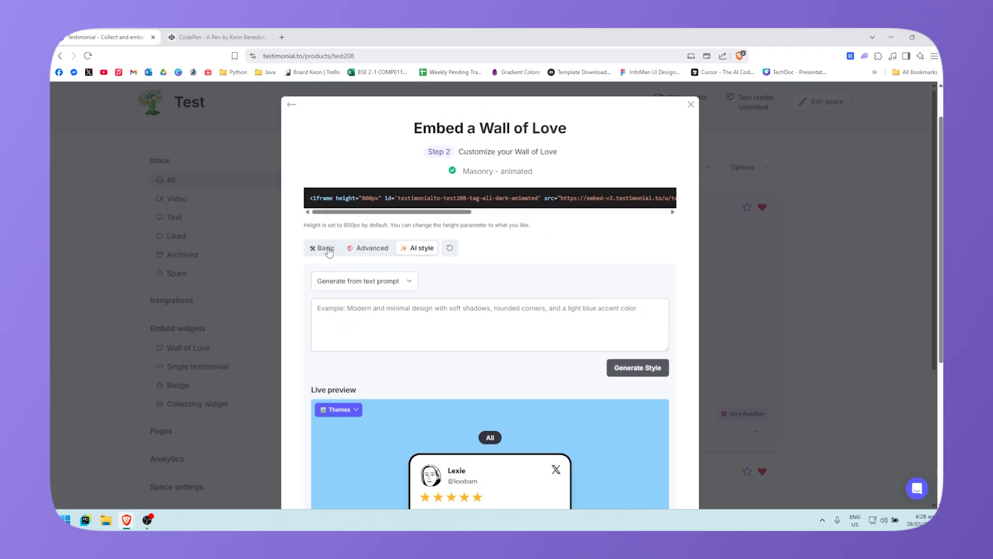
# Step: Return to the Basic embed options and copy the Wall of Love embed code
pyautogui.click(328, 251)
pyautogui.scroll(-10, 525, 390)
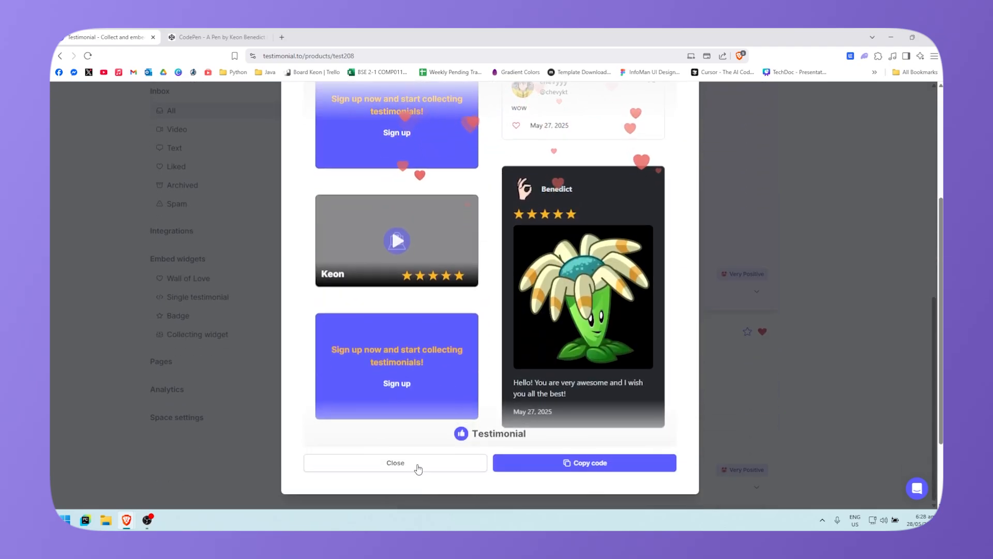
pyautogui.scroll(2, 579, 474)
pyautogui.scroll(-2, 578, 472)
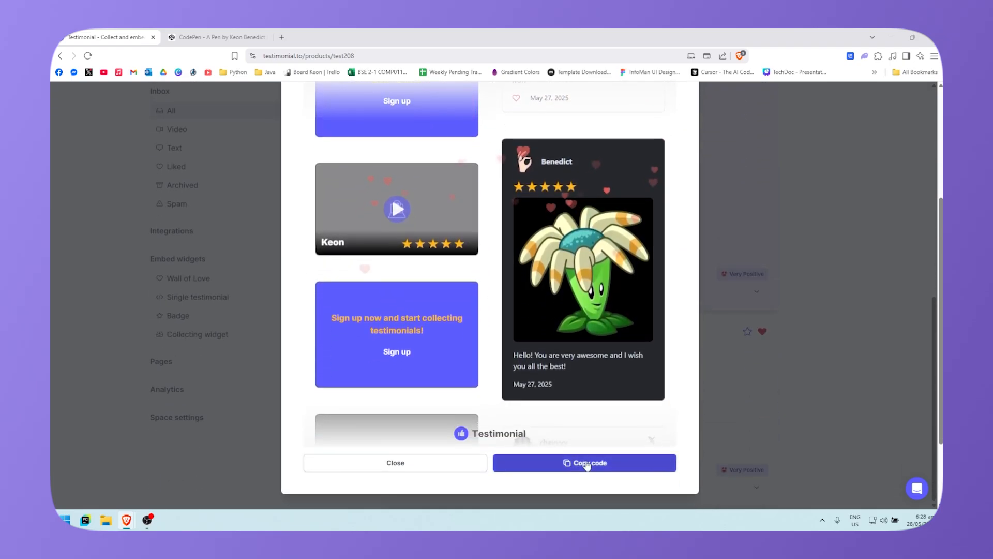
pyautogui.scroll(3, 622, 275)
pyautogui.scroll(-3, 415, 464)
pyautogui.click(389, 463)
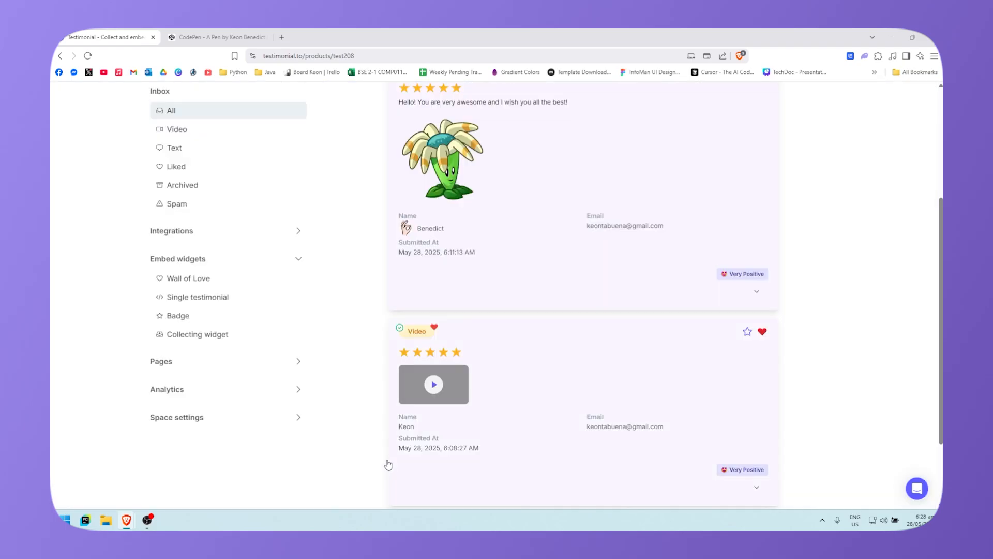
pyautogui.scroll(4, 388, 464)
# Step: Paste the Wall of Love iframe into CodePen's HTML panel and play a video testimonial in the preview
pyautogui.click(252, 40)
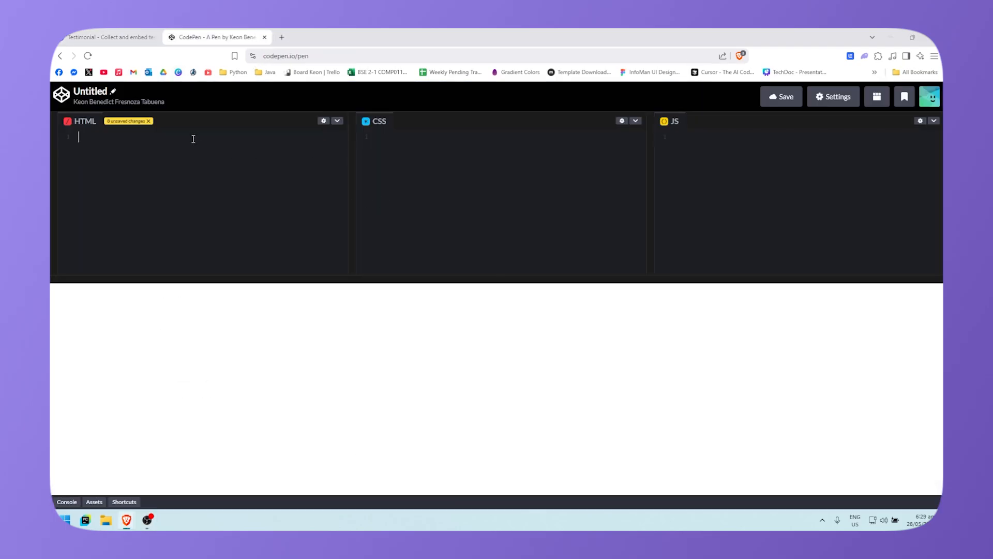
pyautogui.write('<iframe height="800px" id=\'testimonialto-test208-tag-all-dark-animated\' src="https://embed-v2.testimonial.to/w/test208?animated=on&theme=dark&shadowColor=f7f7f7&speed=1&tag=all&showHeartAnim&cc=off" frameborder="0" scrolling="no" width="100%"></iframe>')
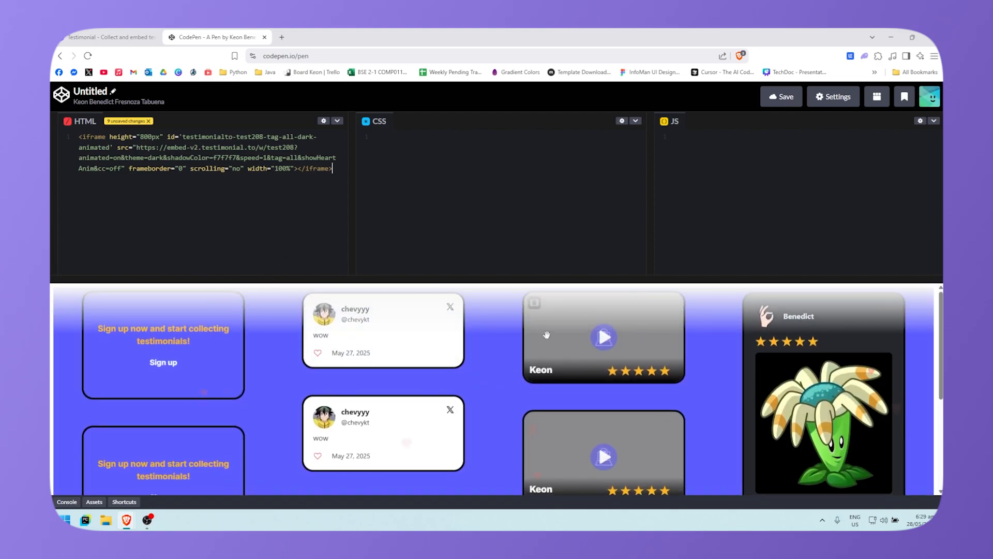
pyautogui.click(604, 444)
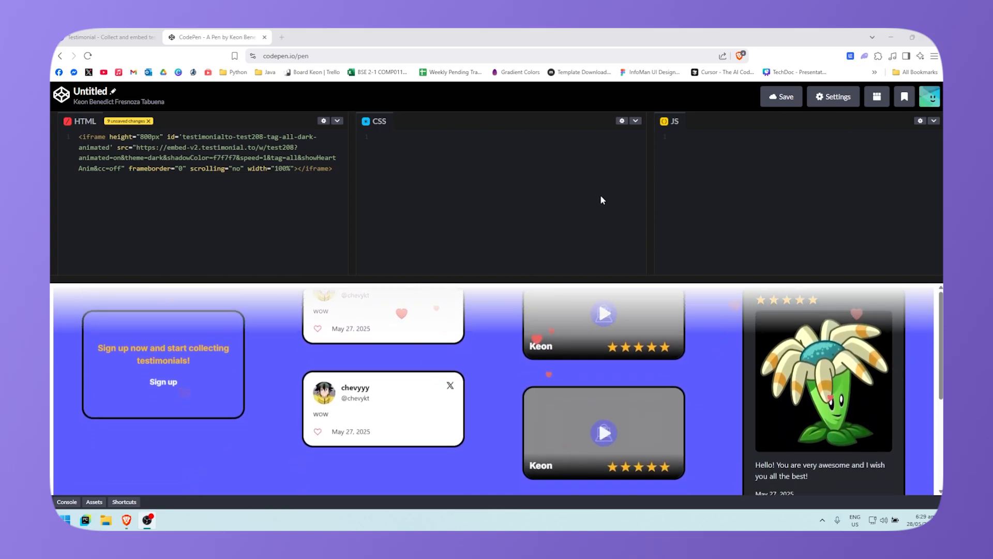
# Step: Close the CodePen pen to return to the Testimonial Test space dashboard
pyautogui.hotkey('ctrl', 'w')
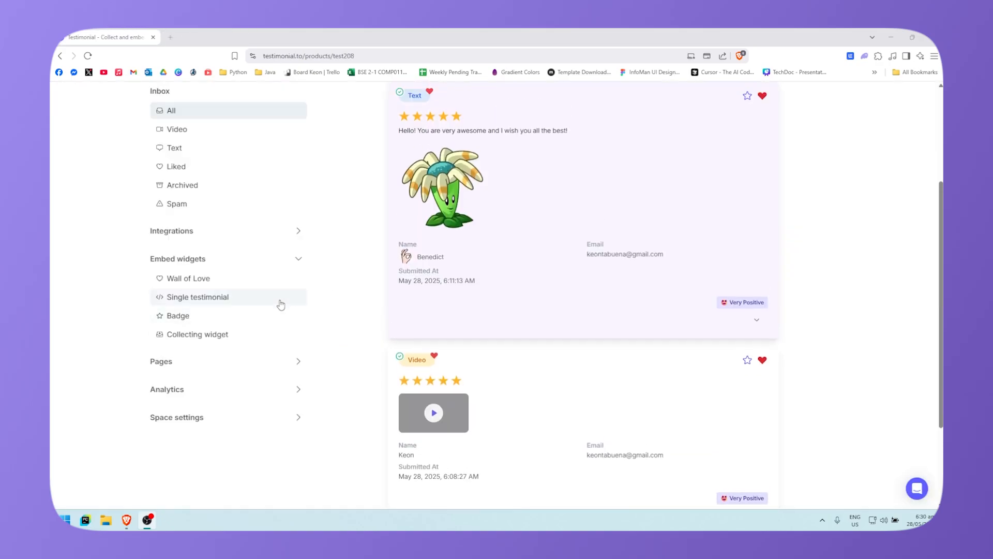
pyautogui.scroll(3, 243, 319)
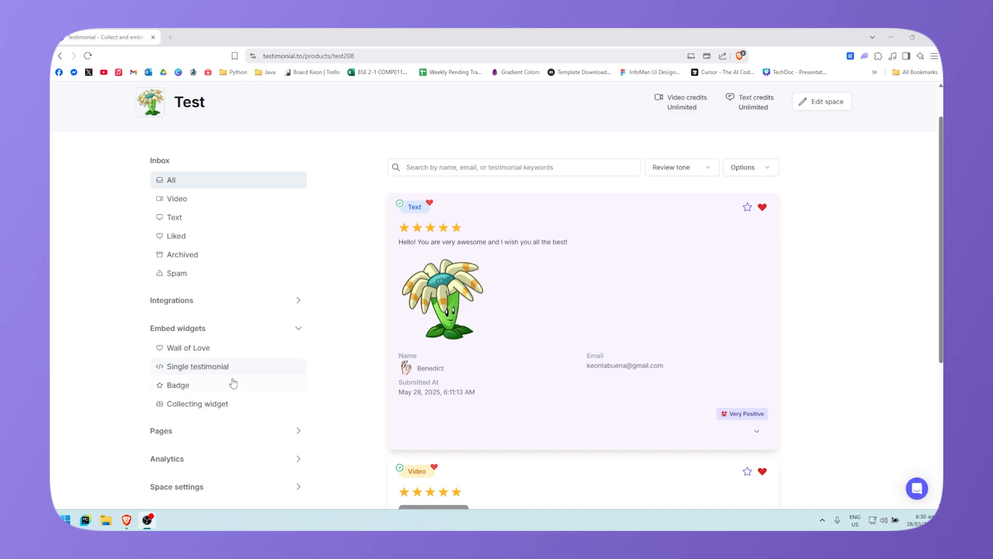
pyautogui.scroll(-1, 222, 375)
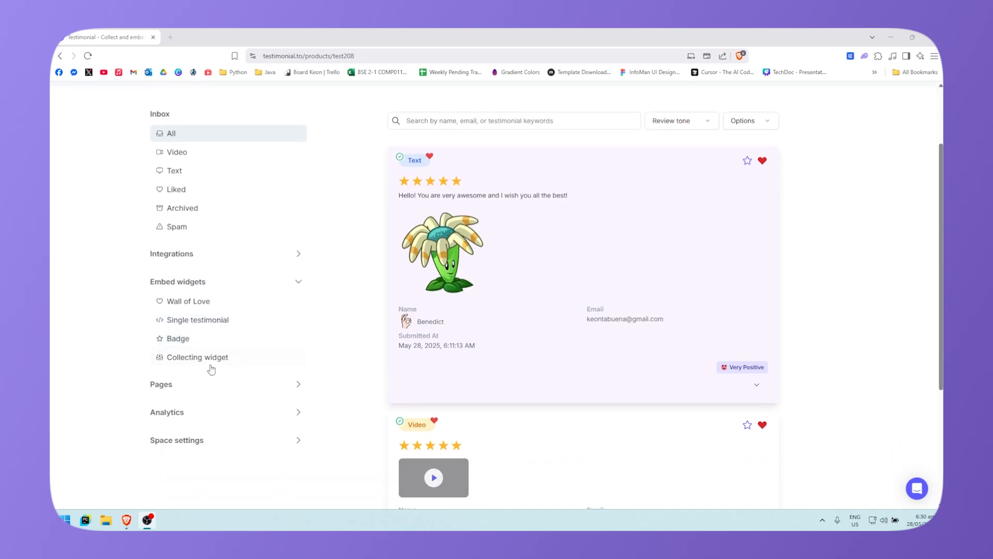
# Step: Expand the Pages, Analytics and Space settings sections in the left sidebar
pyautogui.click(299, 386)
pyautogui.scroll(-1, 253, 335)
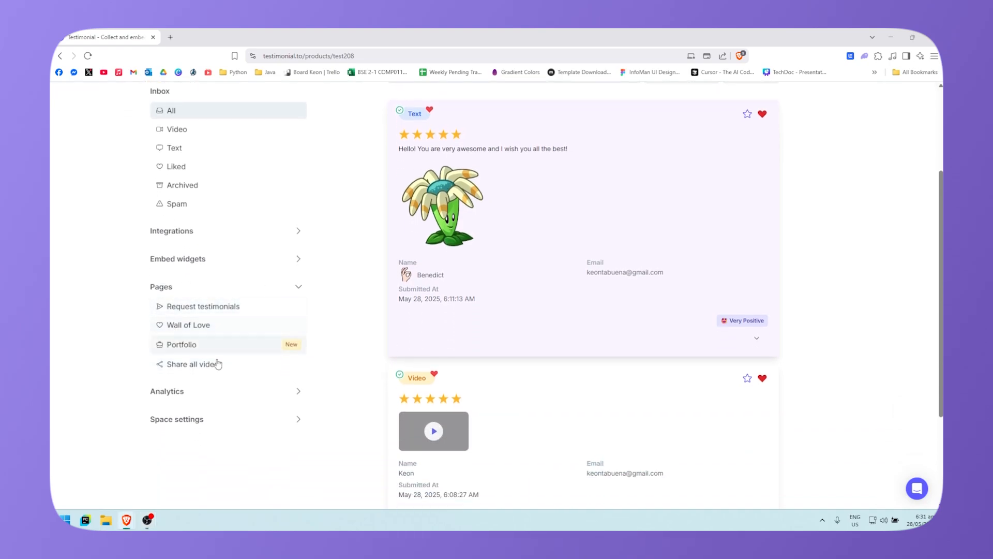
pyautogui.click(299, 391)
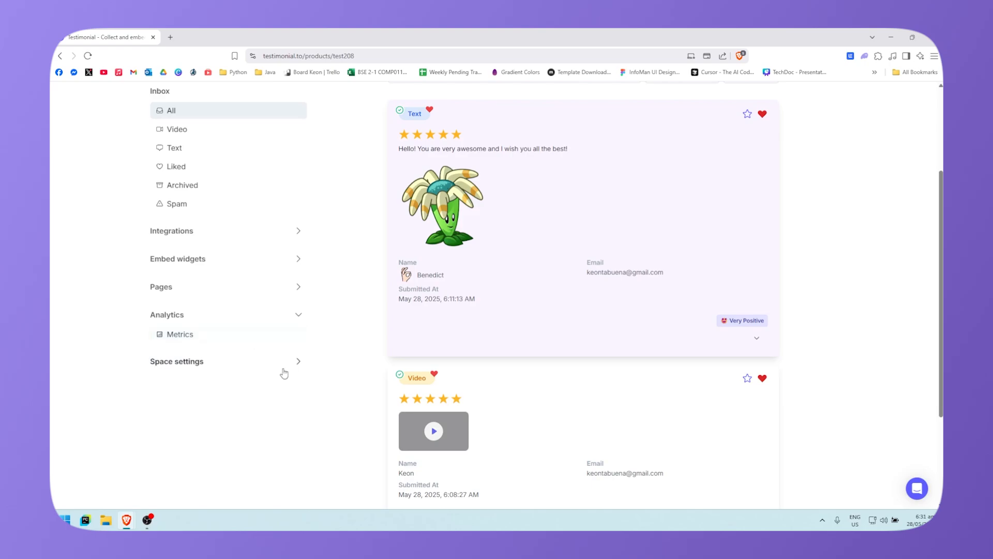
pyautogui.click(284, 362)
pyautogui.scroll(-3, 269, 400)
pyautogui.scroll(5, 382, 383)
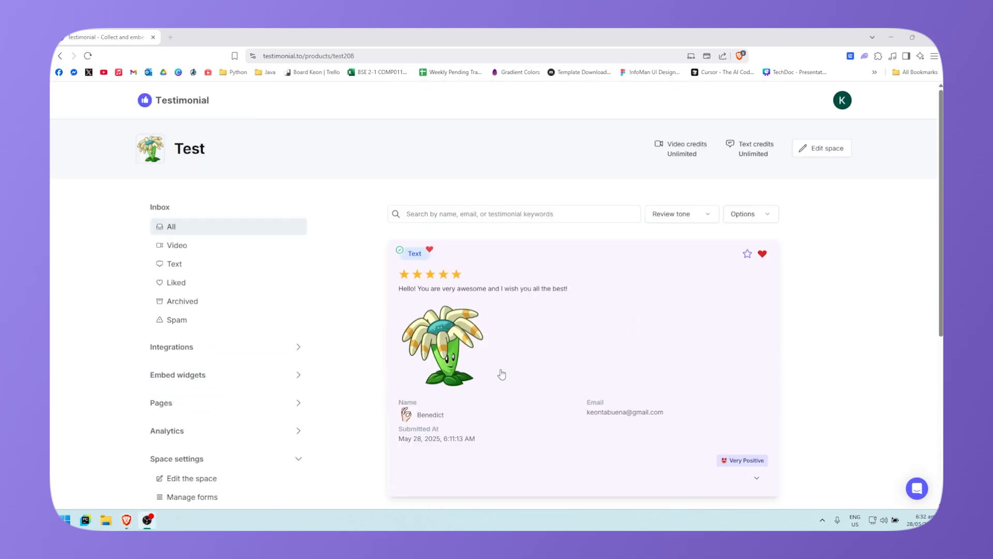